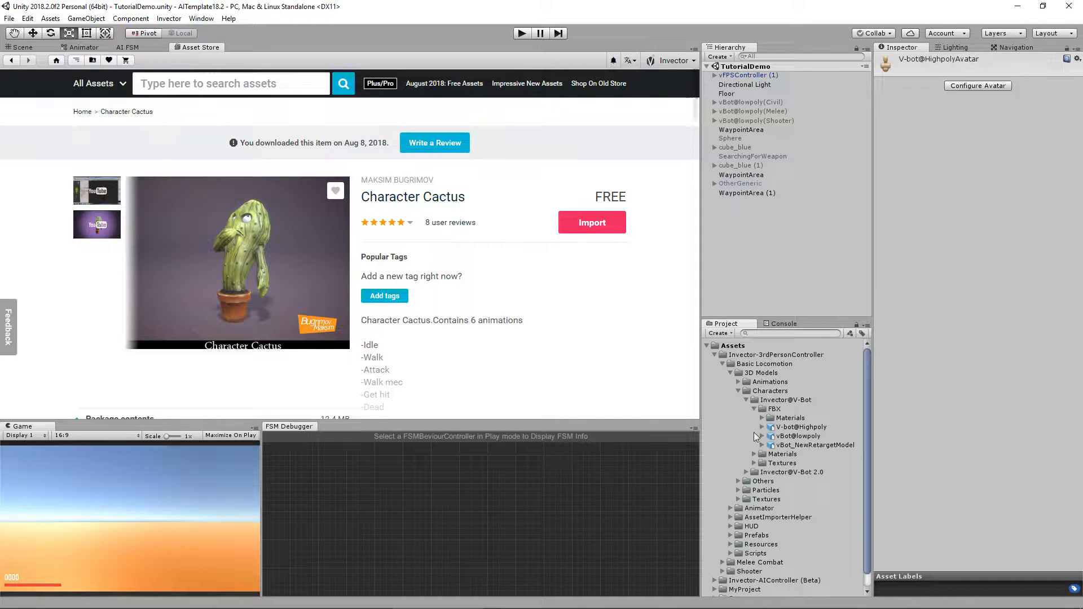
Examine the humanoid avatar bone mapping of the V-bot@Highpoly model, including body, arms and legs, and return to the scene
click(806, 429)
drag(981, 449, 947, 463)
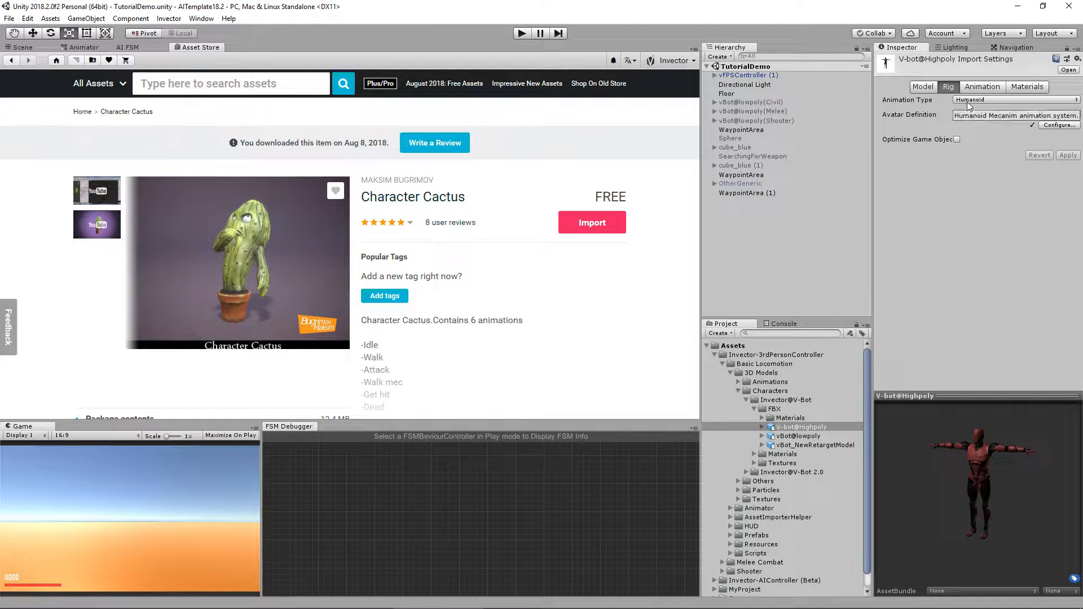
click(1059, 125)
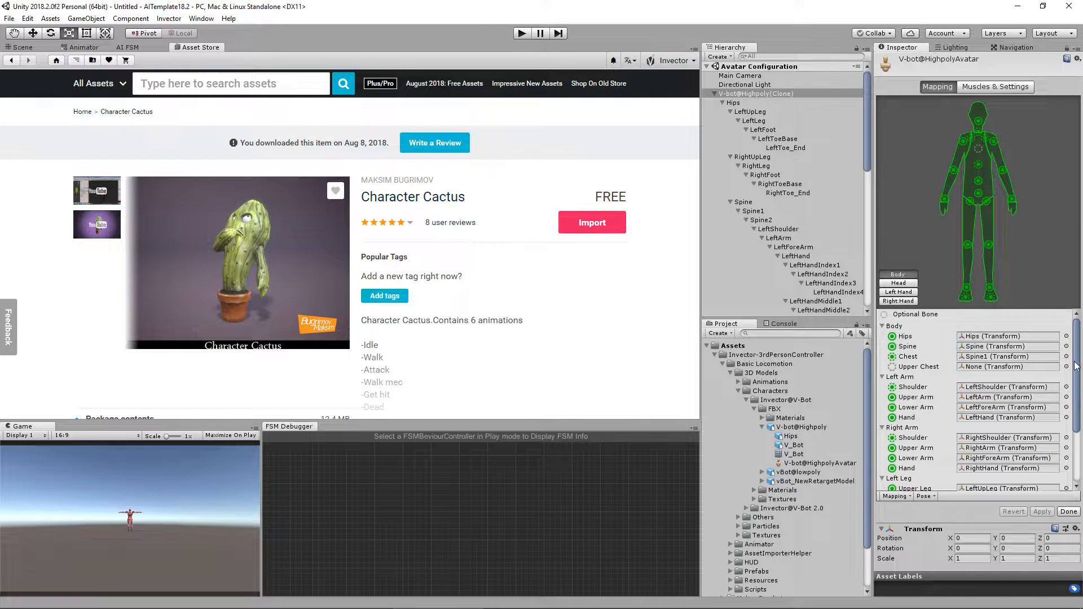
drag(1074, 364, 1073, 429)
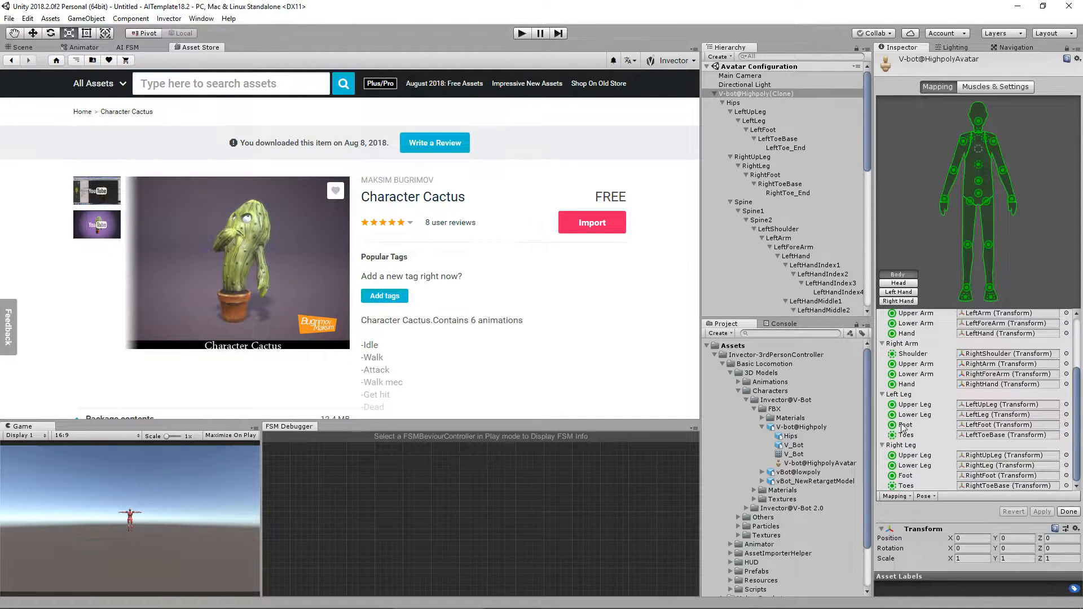
scroll(901, 424, up, 3)
scroll(996, 433, down, 3)
scroll(948, 361, up, 3)
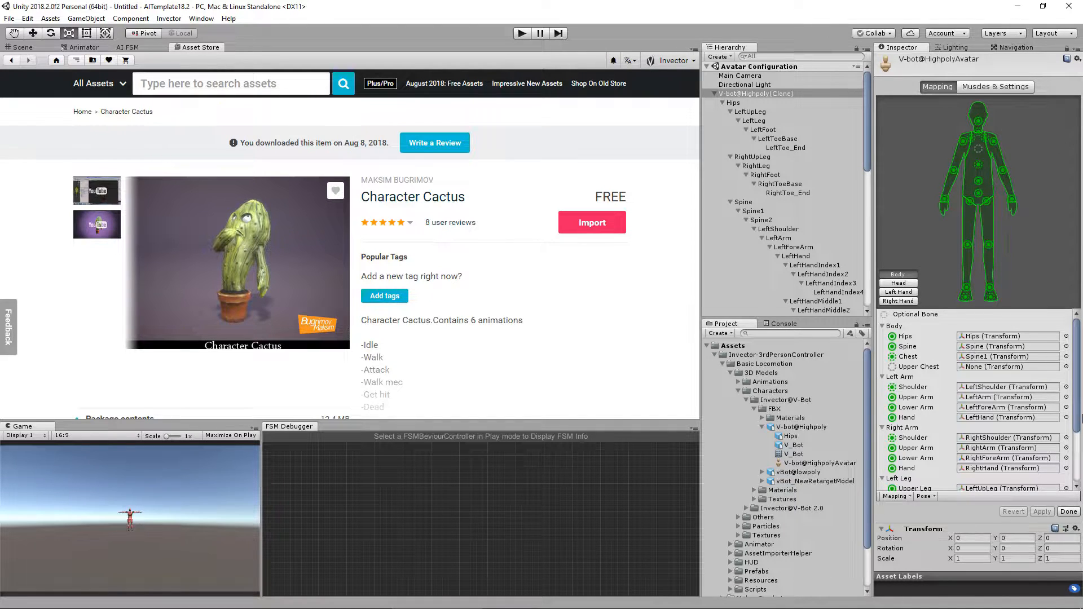
scroll(1082, 417, down, 3)
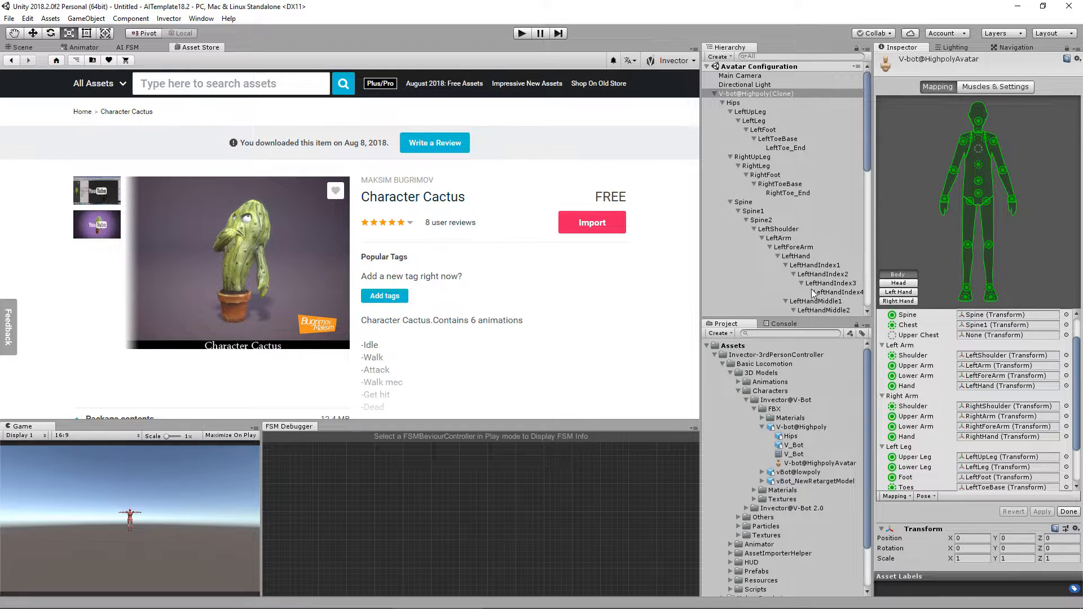
click(1069, 512)
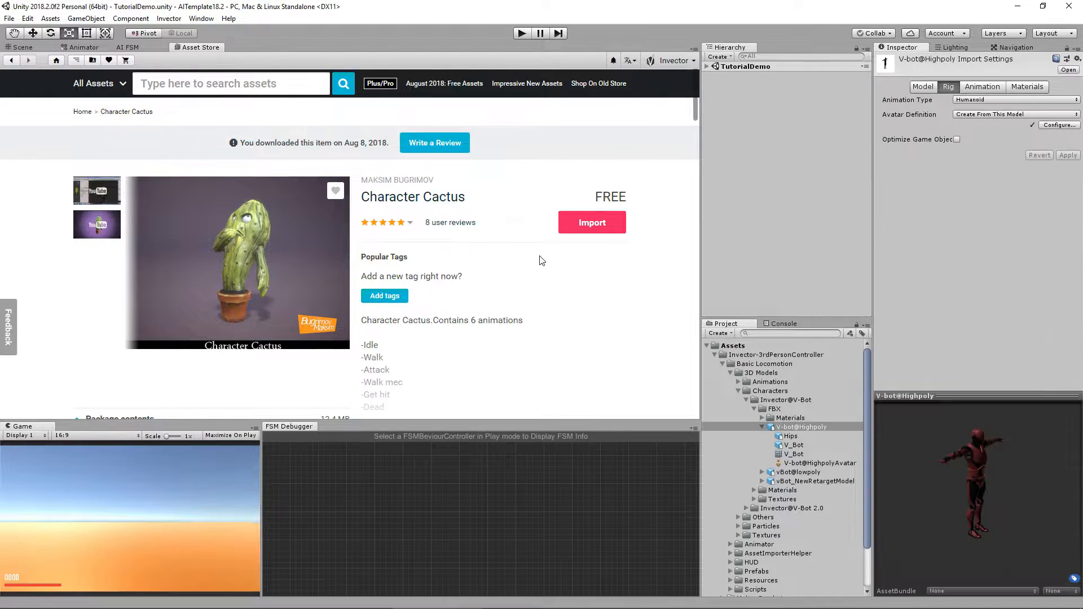
Import the Character Cactus package without its Cactus_demo.controller file
click(575, 226)
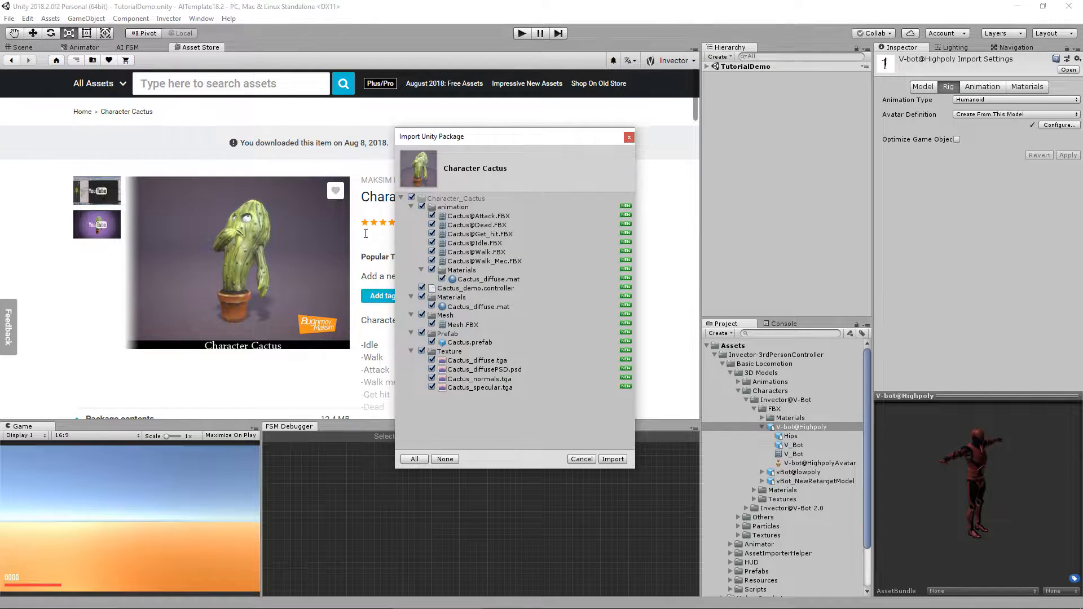
click(421, 288)
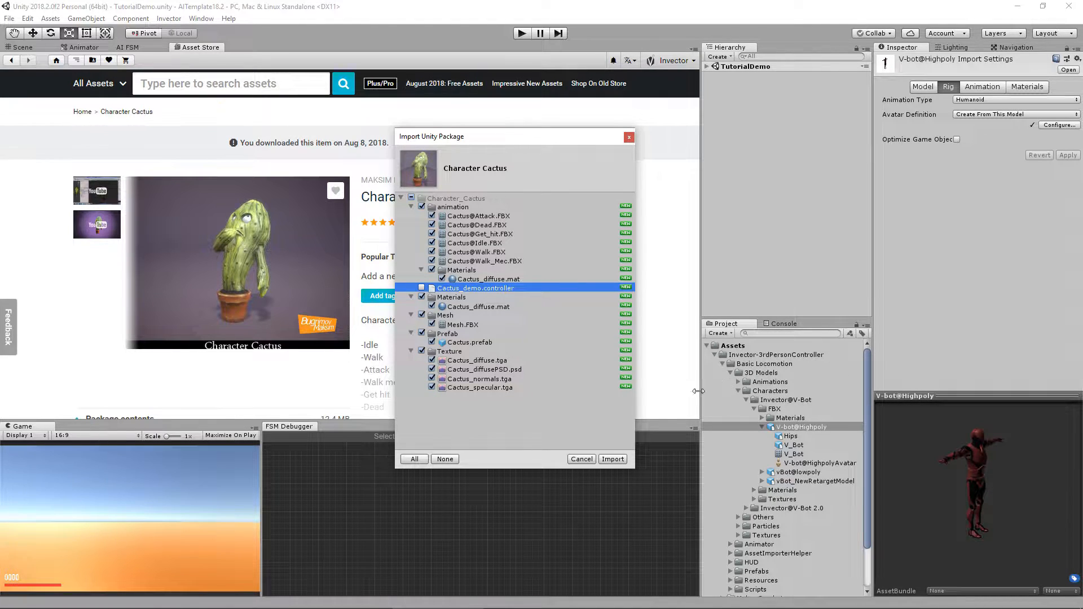
click(609, 459)
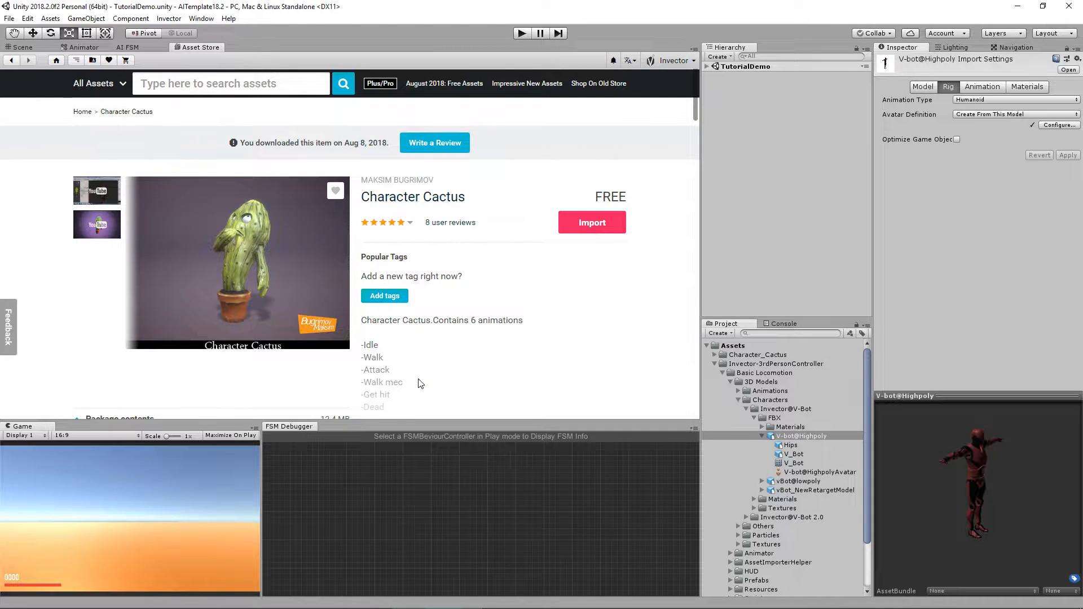
Examine the rig settings and preview of the Attack, Dead and Get_hit files in the Character_Cactus animation folder
click(714, 364)
click(715, 355)
click(722, 364)
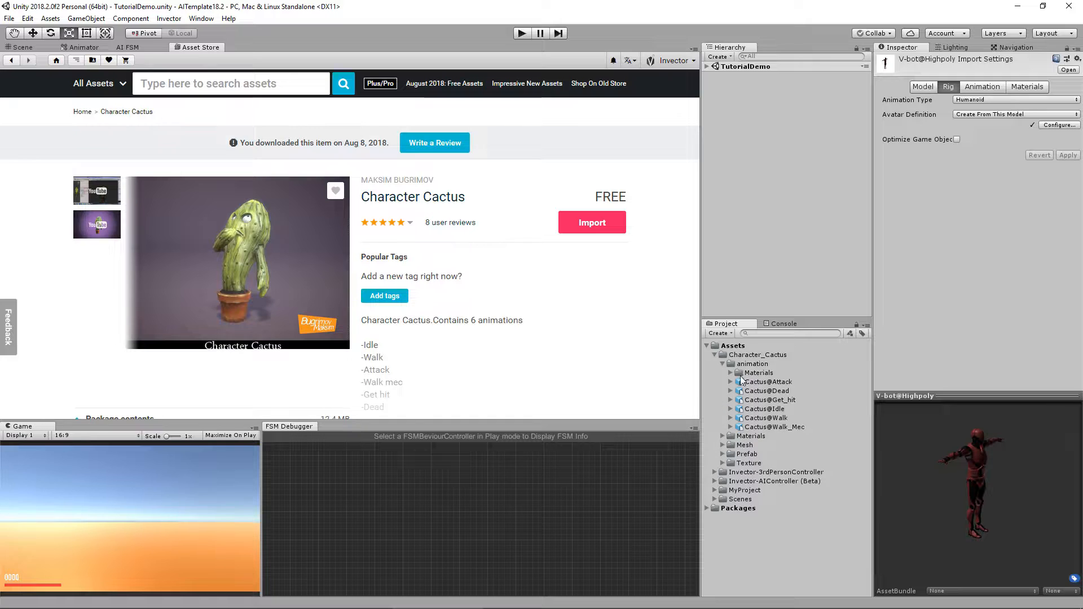
click(761, 382)
click(766, 391)
click(768, 400)
click(767, 391)
click(767, 382)
click(767, 391)
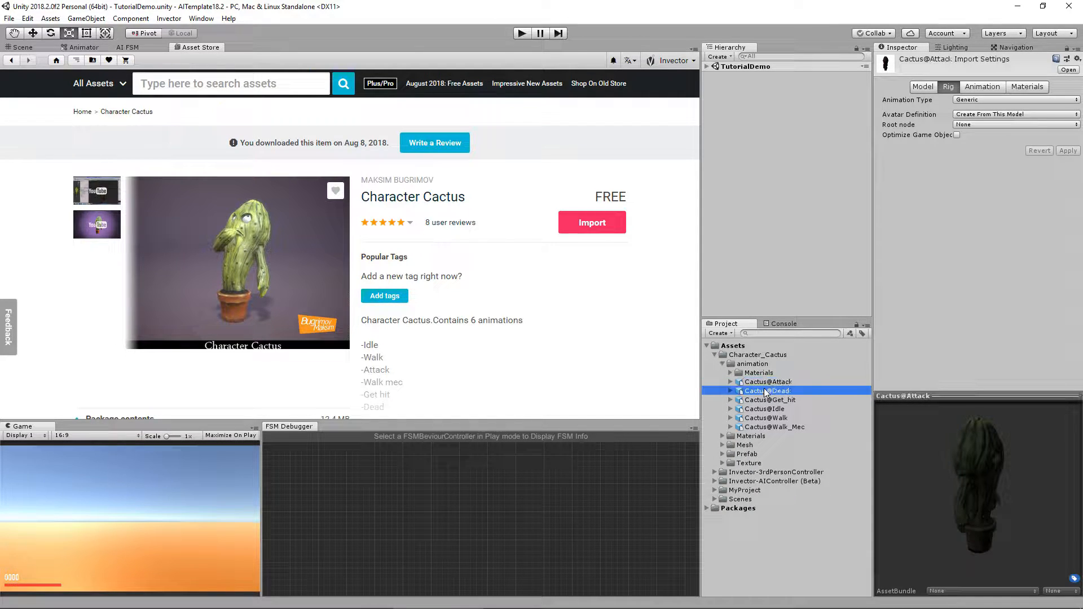
click(887, 242)
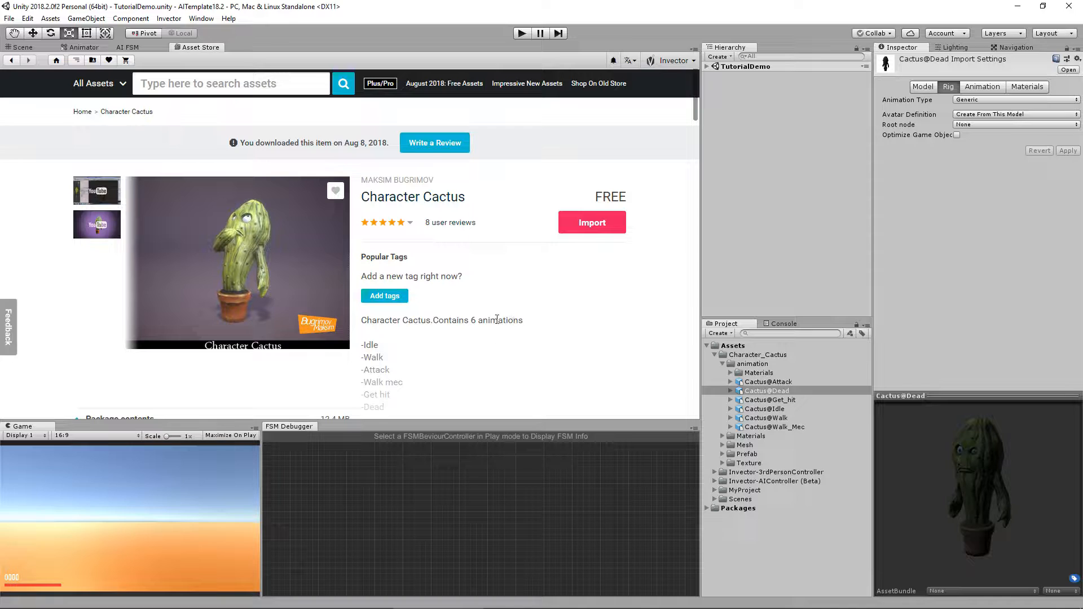
drag(980, 478, 947, 498)
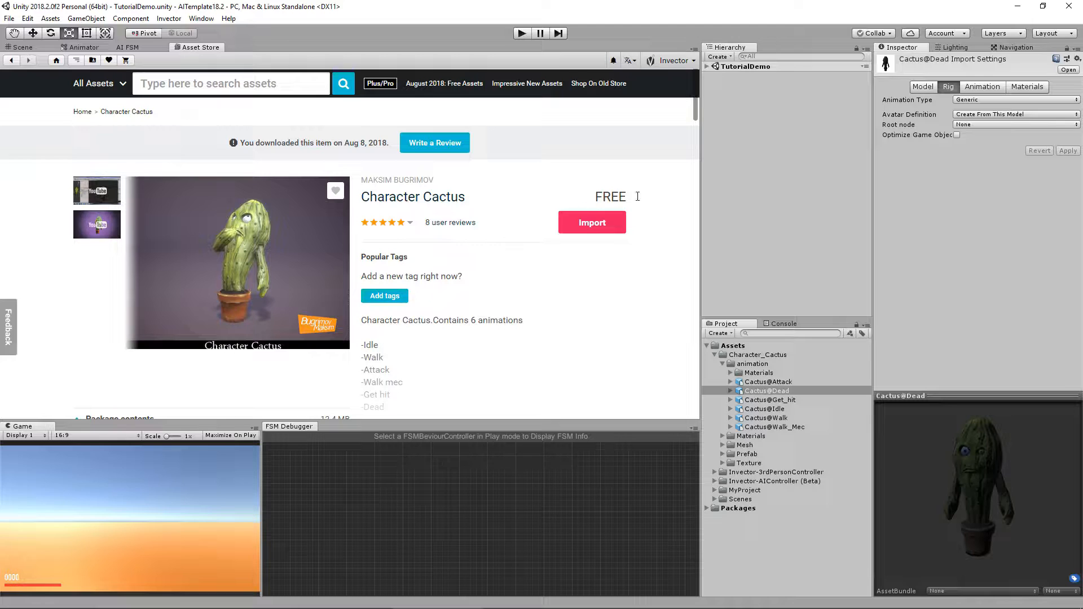
scroll(421, 330, down, 1)
click(722, 364)
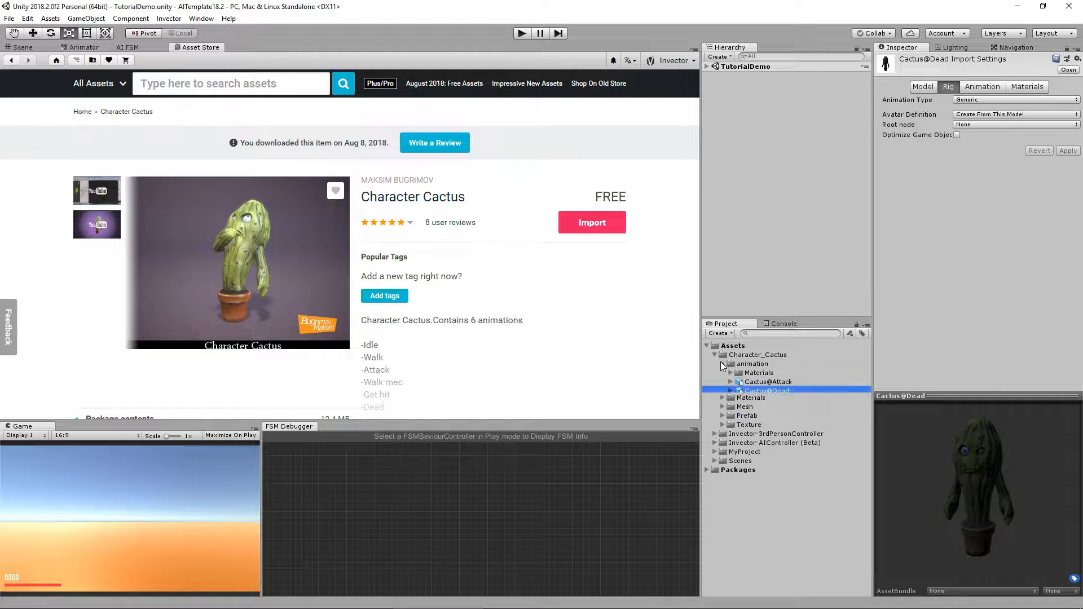
Switch to the scene view and expand the TutorialDemo scene's object list
click(20, 48)
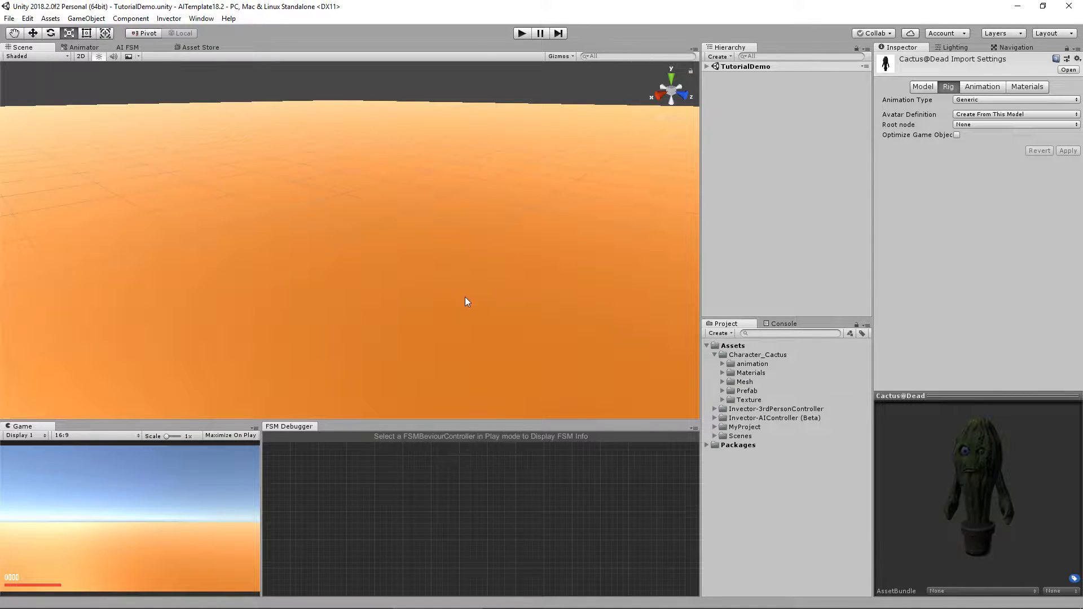
click(84, 49)
click(131, 48)
click(195, 47)
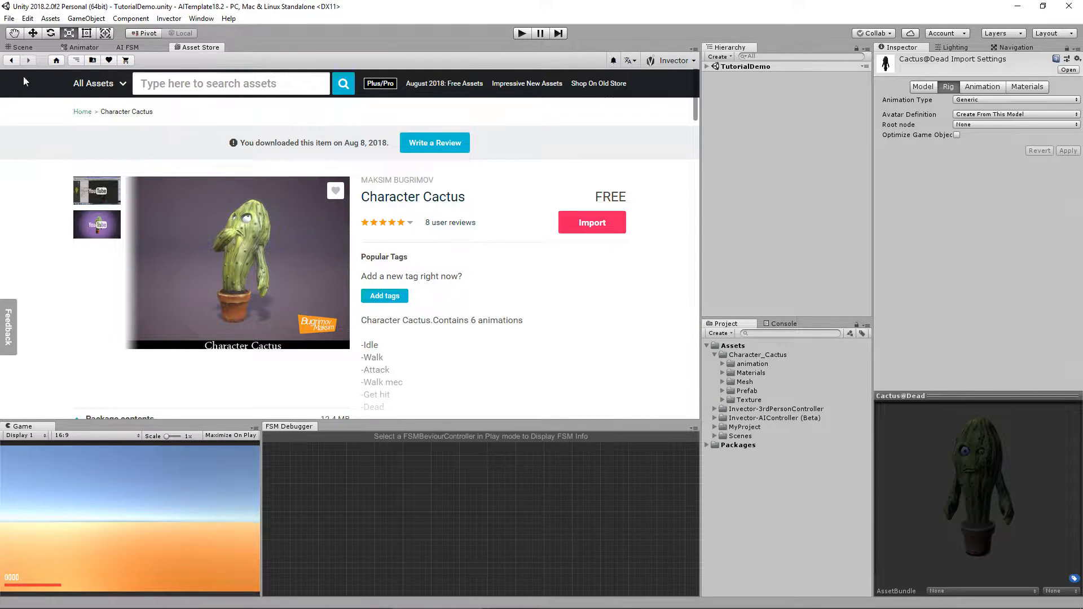
click(23, 47)
click(707, 66)
right_drag(479, 203, 427, 207)
key(w)
key(s)
Place the supplied Cactus prefab from the Character_Cactus Prefab folder in the scene
click(722, 391)
drag(754, 399, 260, 192)
drag(294, 219, 233, 201)
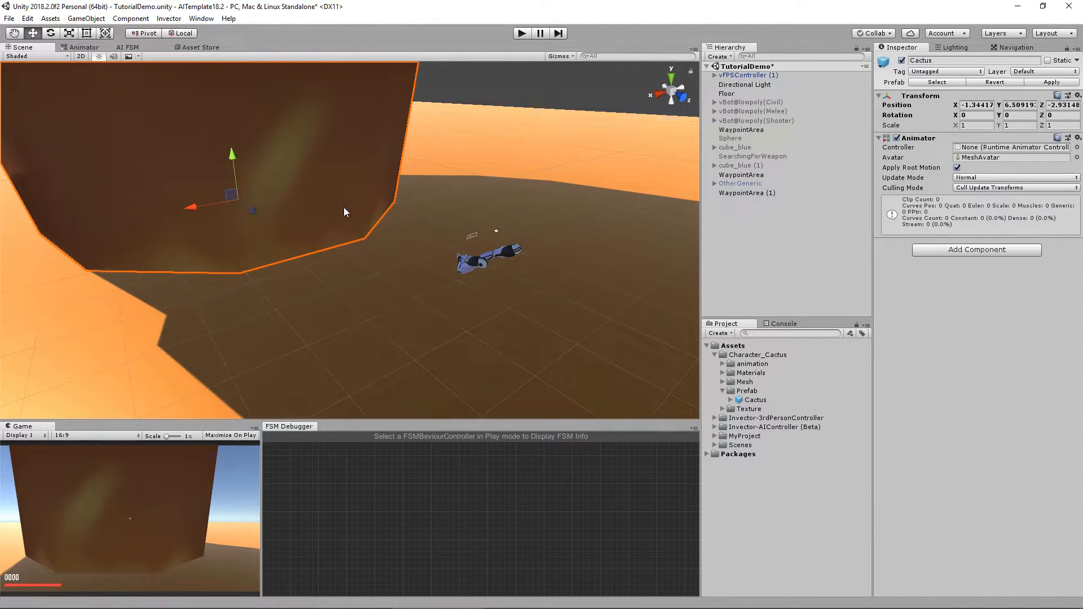
right_drag(343, 208, 384, 192)
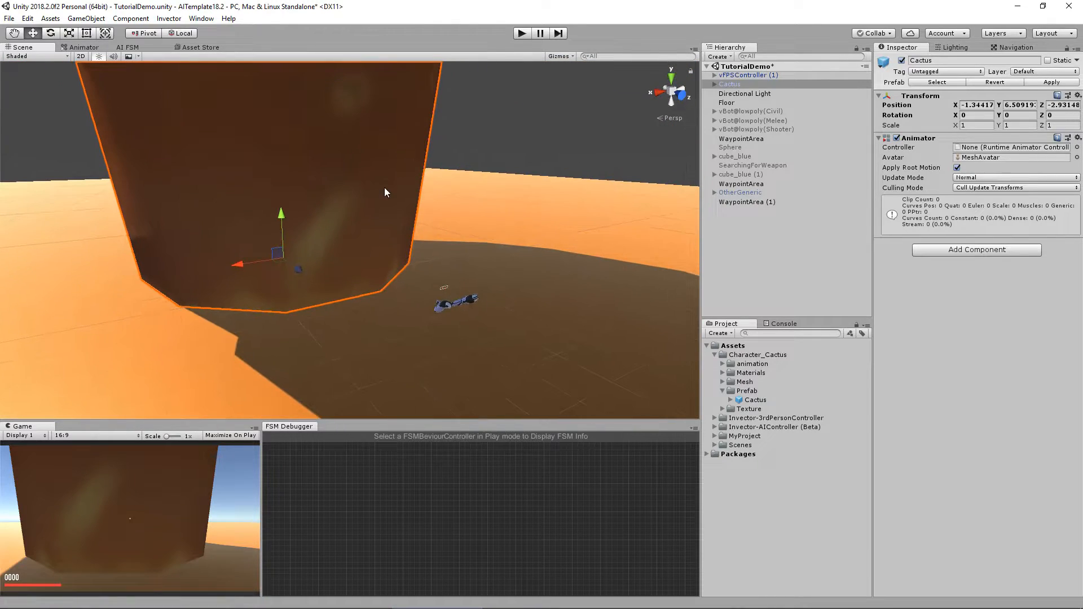
Set the Scale Factor of the cactus Mesh model to 0.1 in its import settings and apply it
click(723, 382)
click(731, 400)
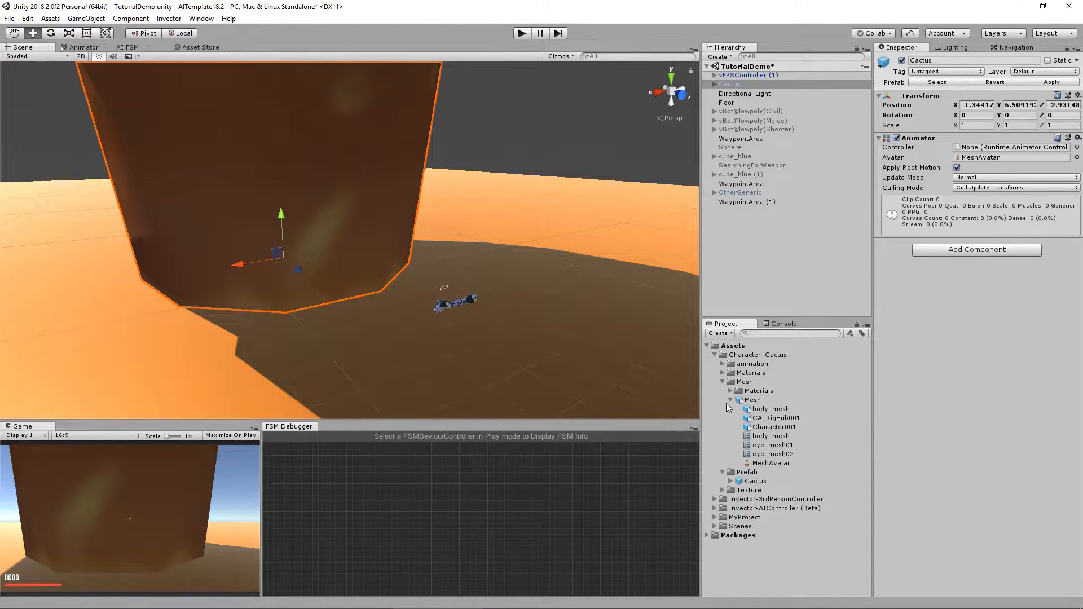
click(729, 401)
click(743, 402)
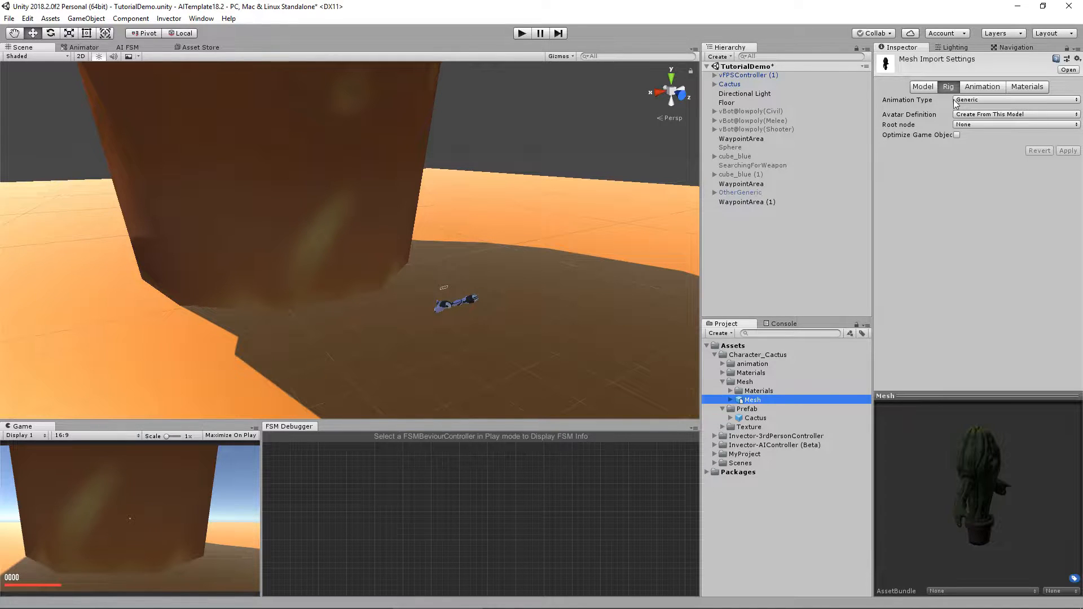
click(924, 87)
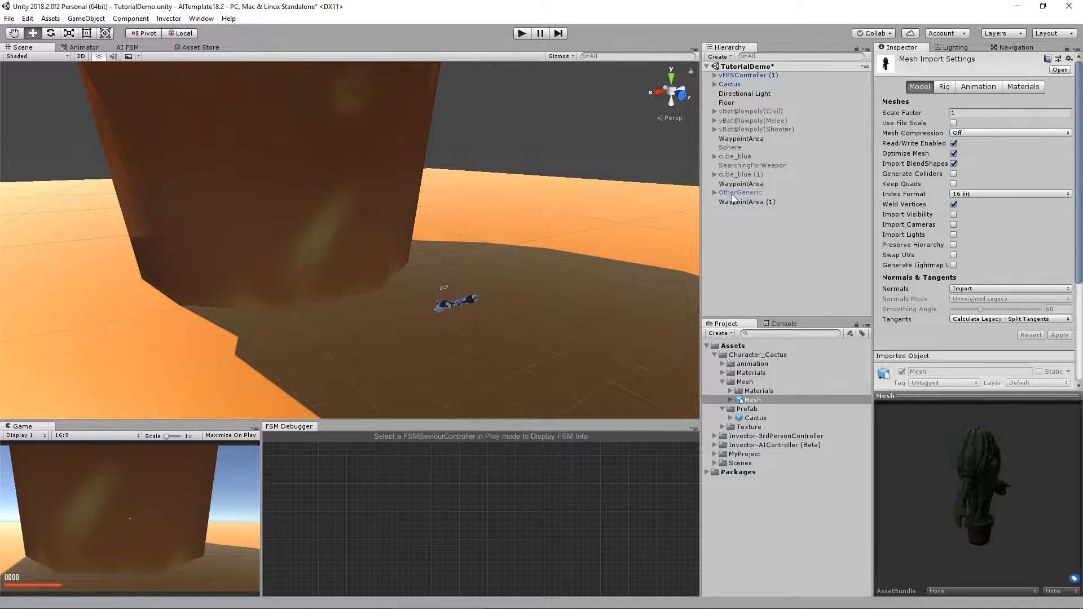
click(1012, 111)
text(.)
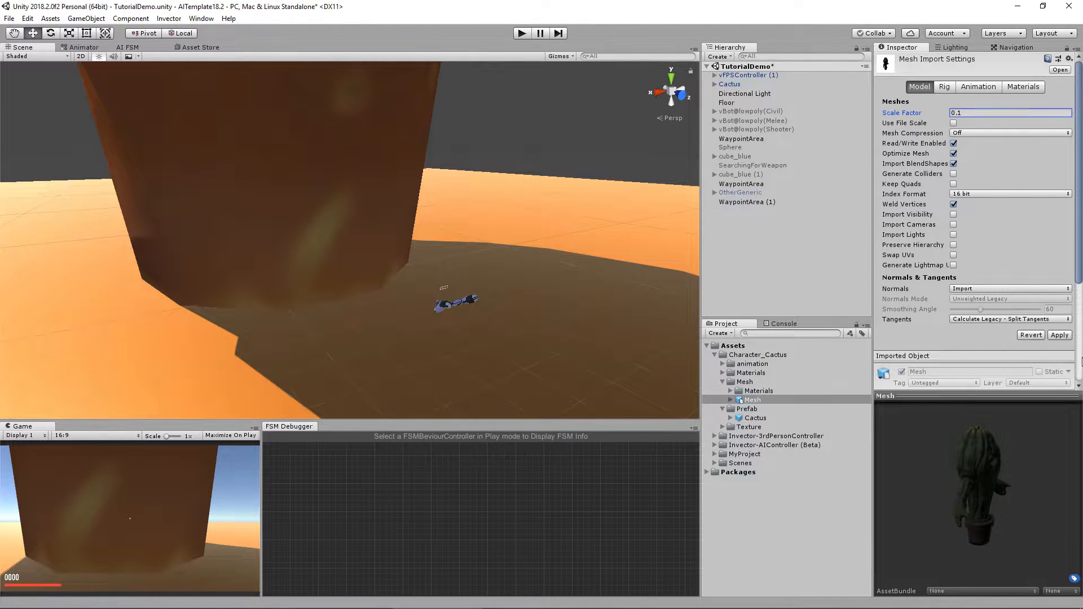
click(1066, 336)
Place the cactus Mesh model on the floor of the scene
right_drag(522, 264, 579, 188)
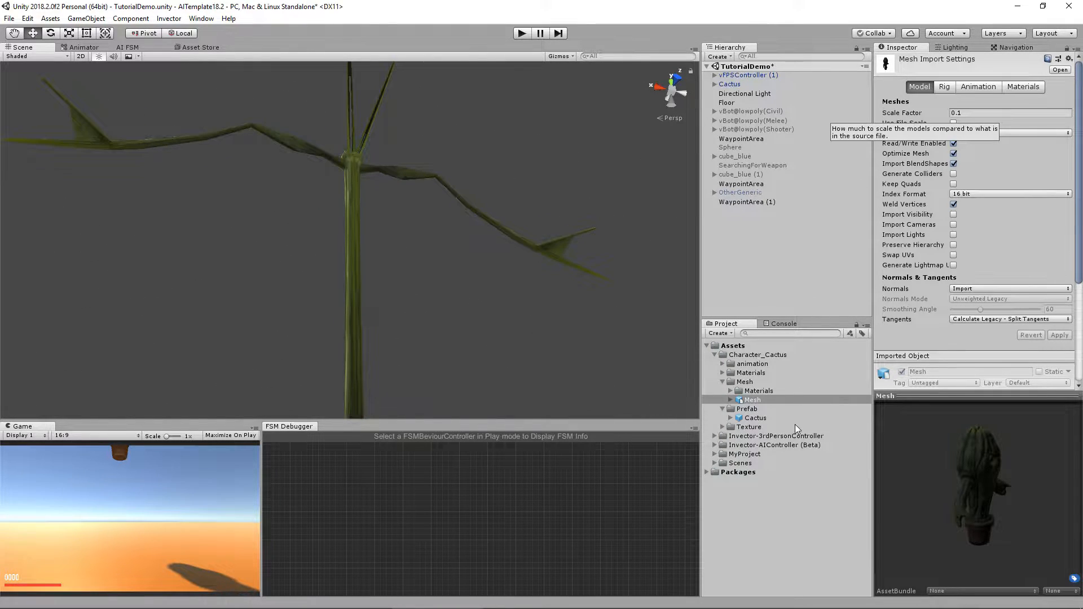
right_drag(557, 238, 559, 361)
drag(746, 401, 278, 291)
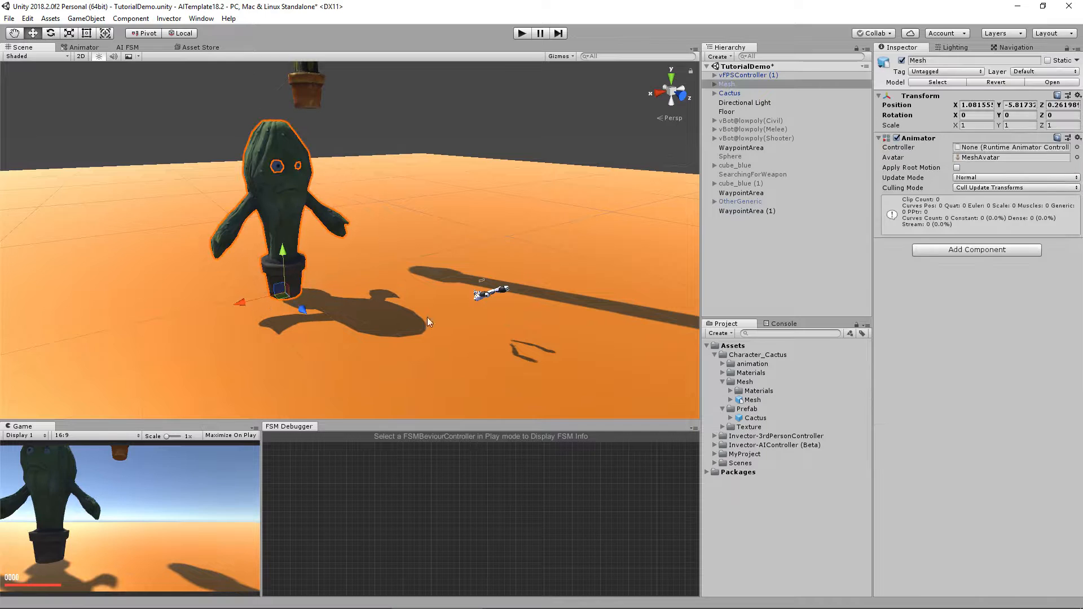
Delete the original Cactus prefab from the project and its instance from the scene
click(766, 421)
key(Delete)
key(Return)
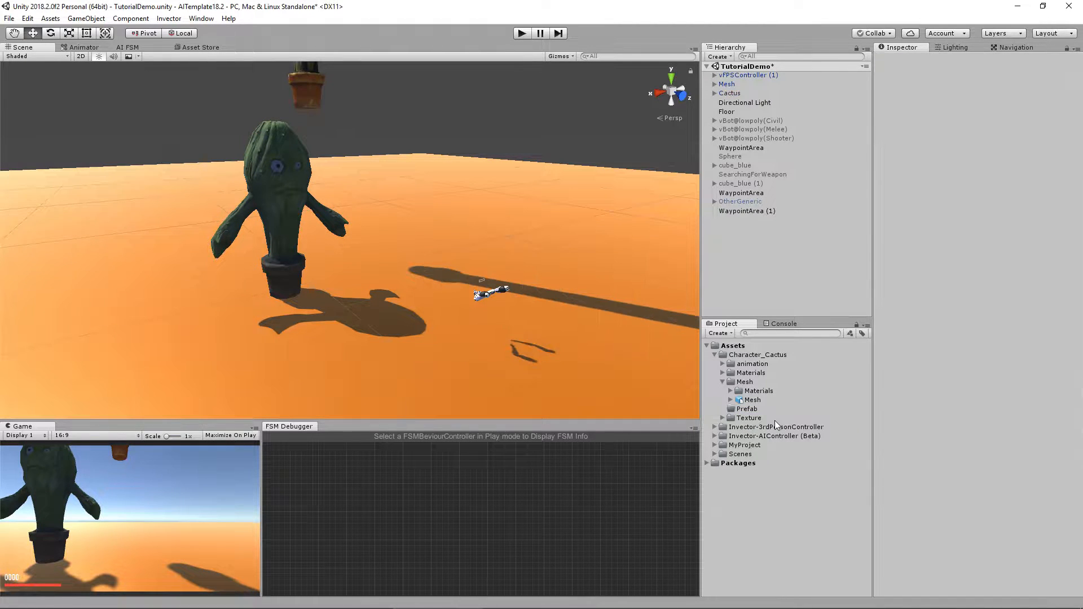
click(738, 85)
click(737, 93)
key(Delete)
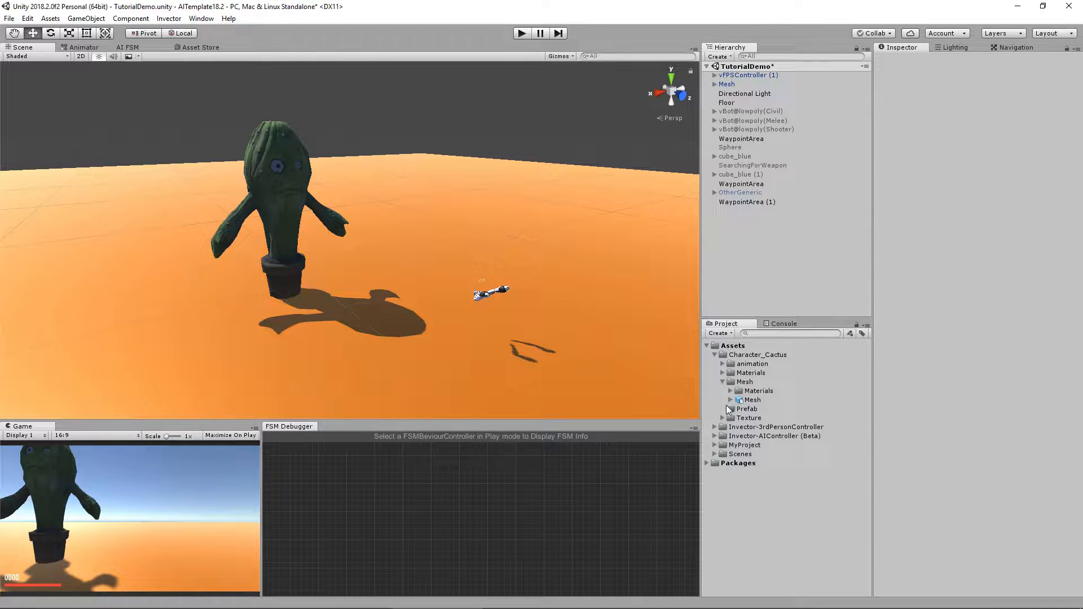
Set the Scale Factor of the cactus Mesh model to 0.04 and apply the import settings
right_drag(457, 281, 460, 266)
click(298, 258)
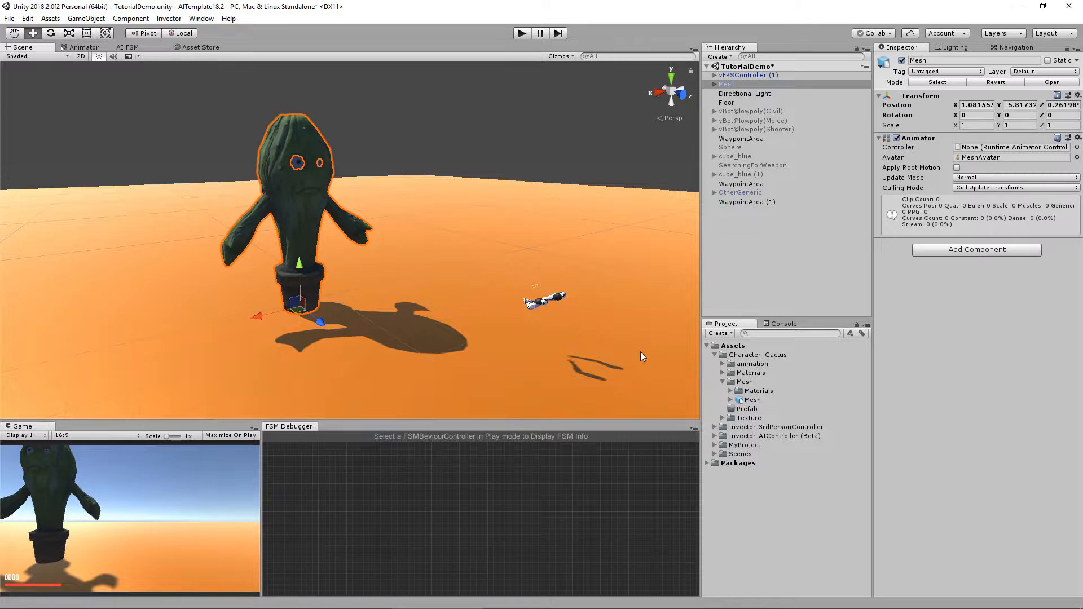
click(751, 401)
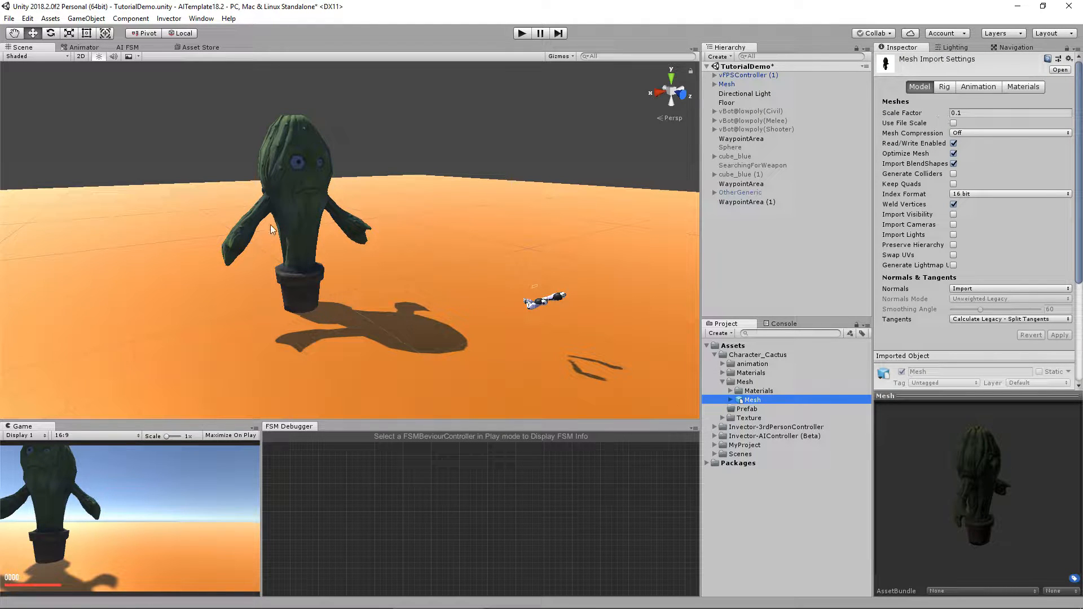
click(959, 113)
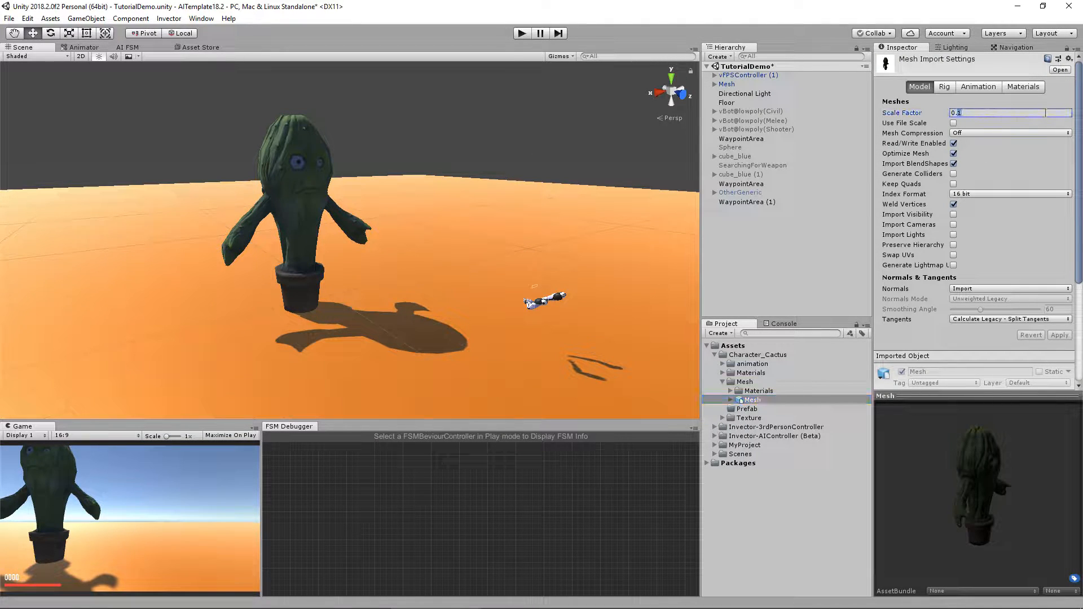
text(0)
click(1060, 336)
alt+drag(441, 226, 383, 210)
alt+scroll(383, 210, down, 3)
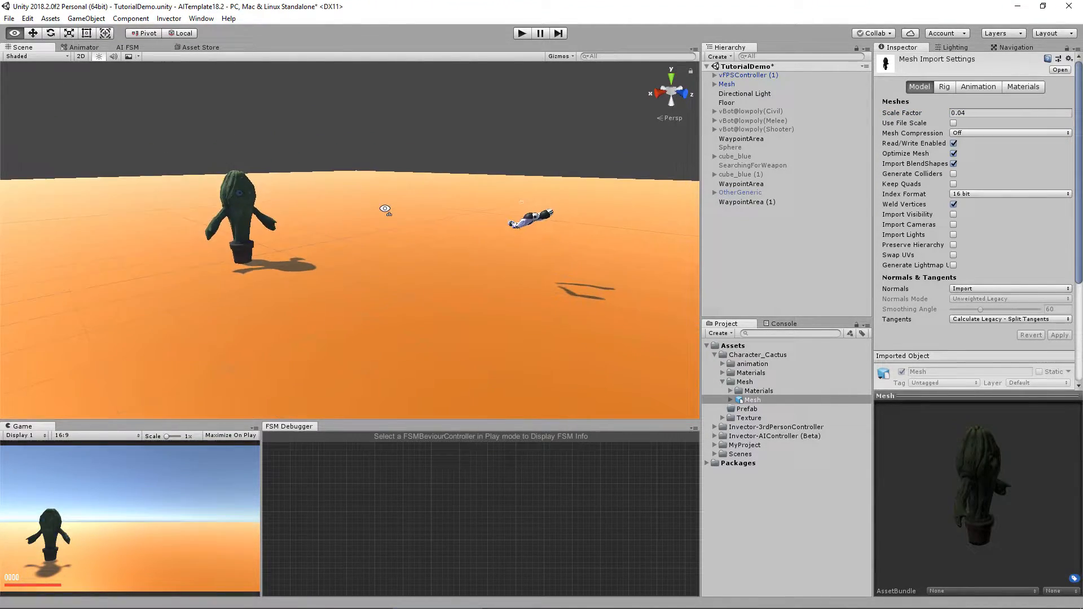
Assign the Cactus_diffuse material to the cactus body and both of its eyes
click(726, 400)
click(726, 400)
click(723, 381)
click(723, 372)
drag(767, 382, 239, 215)
right_drag(466, 255, 447, 249)
key(w)
drag(765, 382, 296, 229)
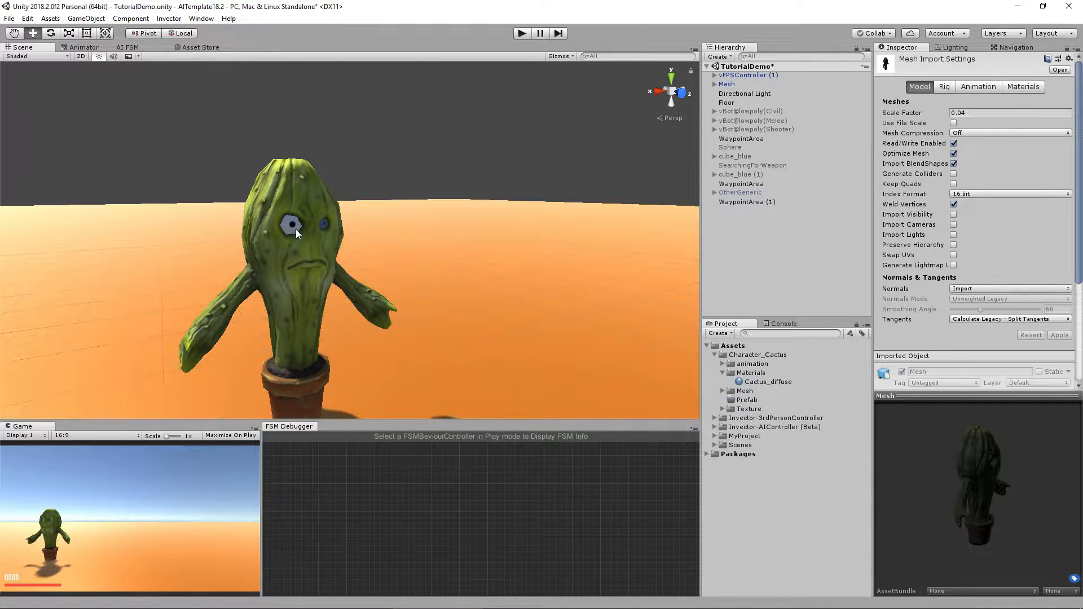
drag(763, 382, 325, 224)
right_drag(464, 284, 508, 307)
key(s)
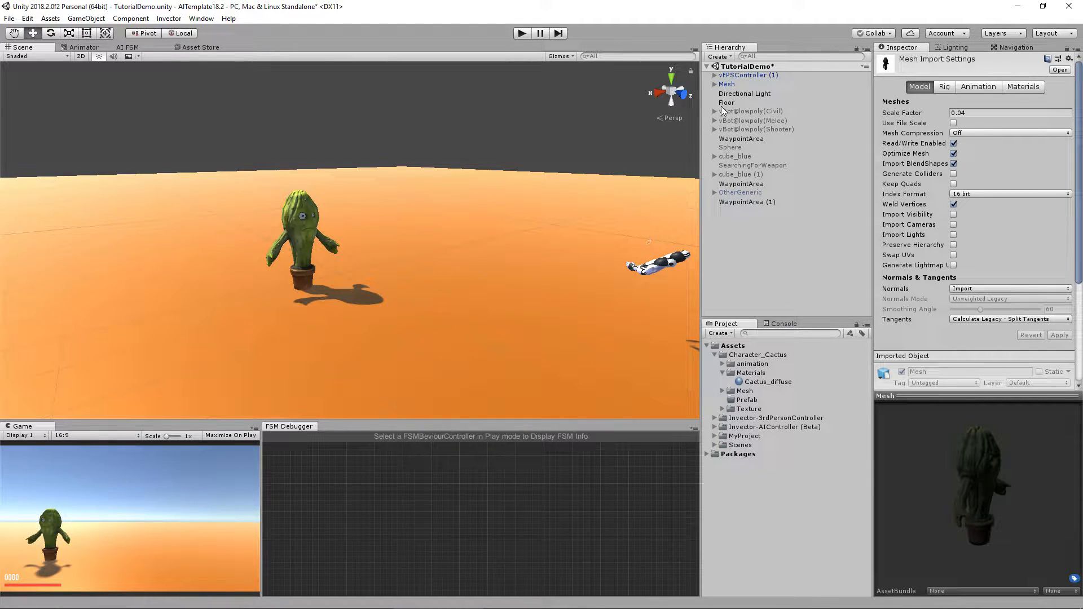
Rename the Mesh object in the scene as Cactus and save it as a prefab in the Character_Cactus Prefab folder
click(731, 84)
click(731, 84)
text(Ca)
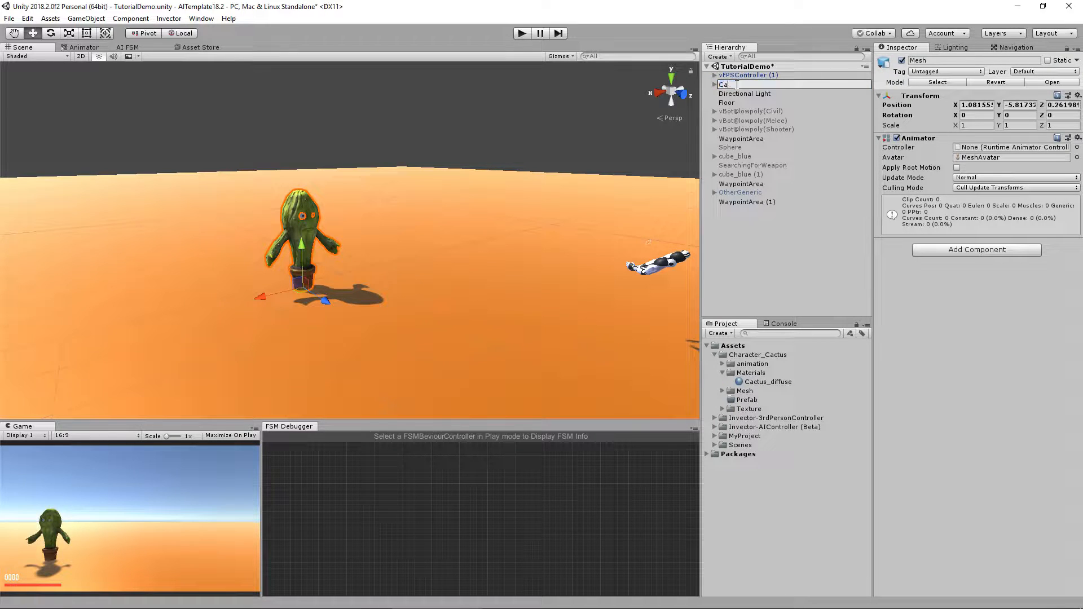
text(ctus)
key(Return)
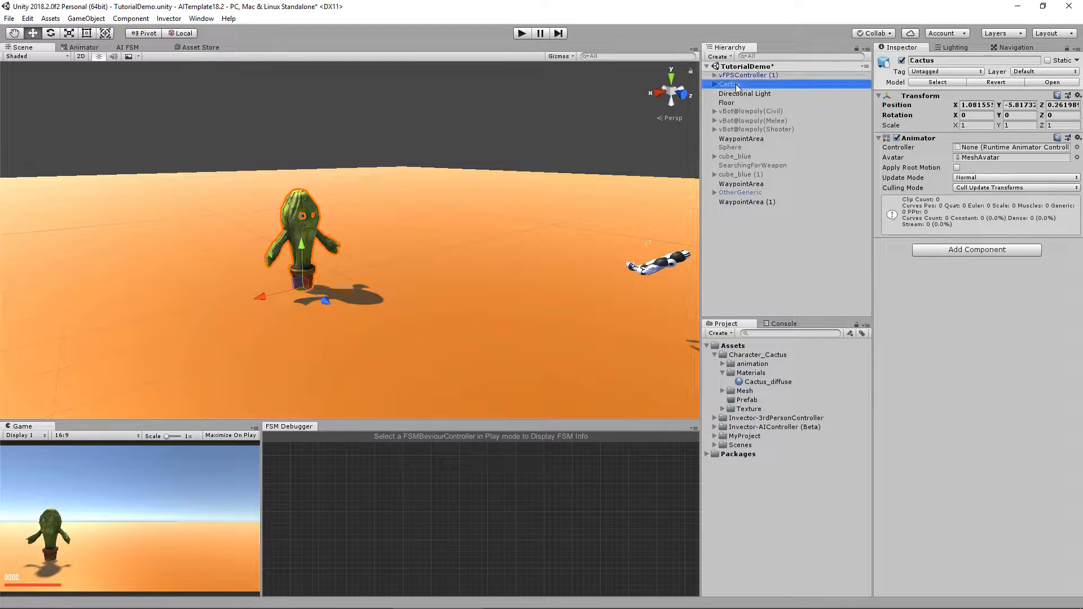
drag(727, 85, 751, 399)
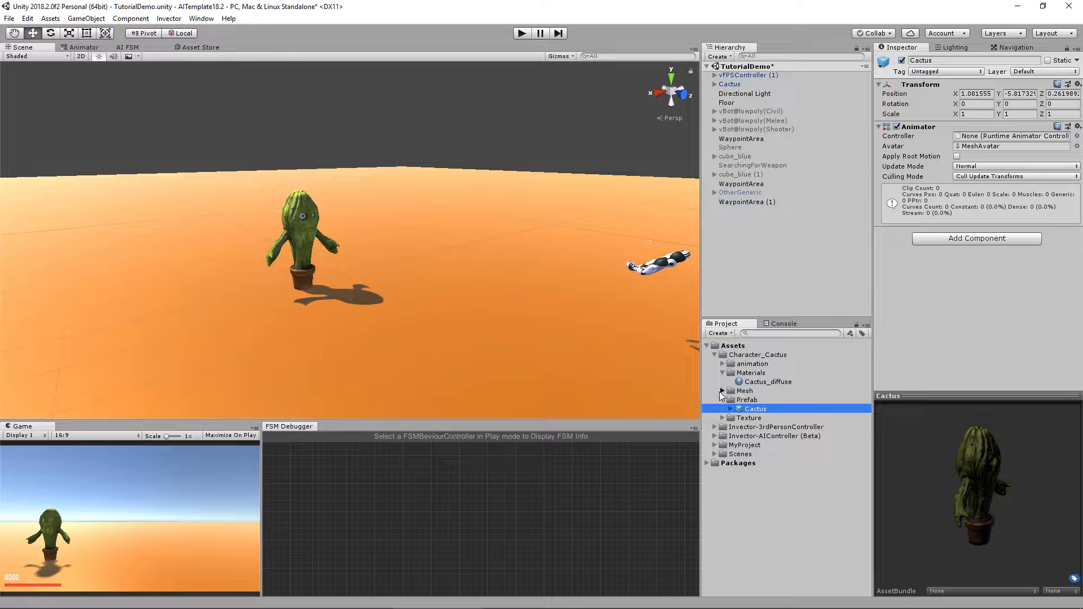
Set the Scale Factor of all six Cactus animation files, from Cactus@Attack to Cactus@Walk_Mec, to 0.04 and apply the import settings
click(722, 392)
click(742, 409)
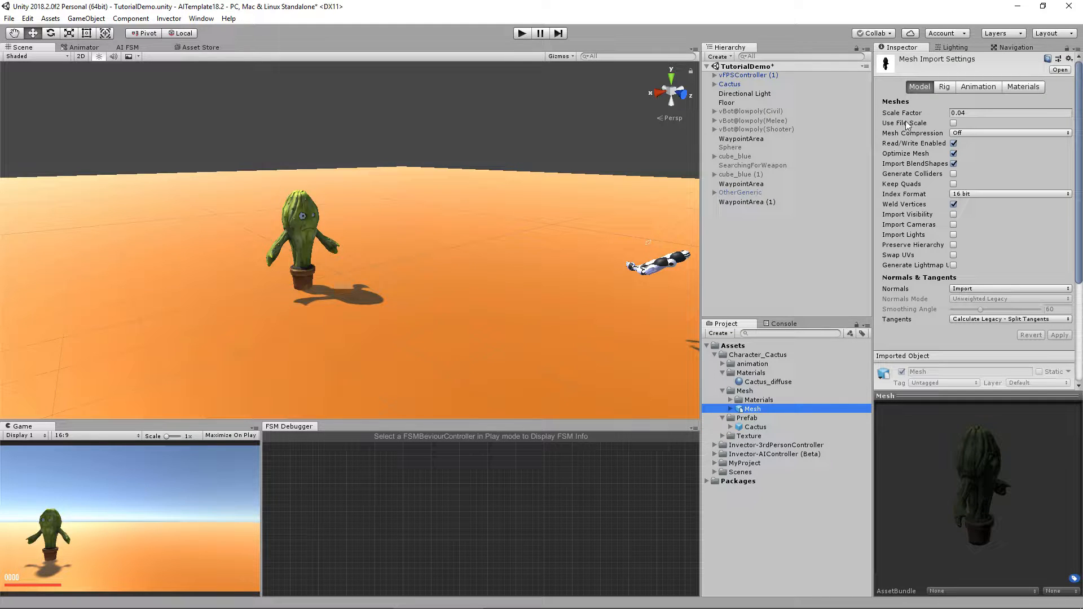
click(968, 112)
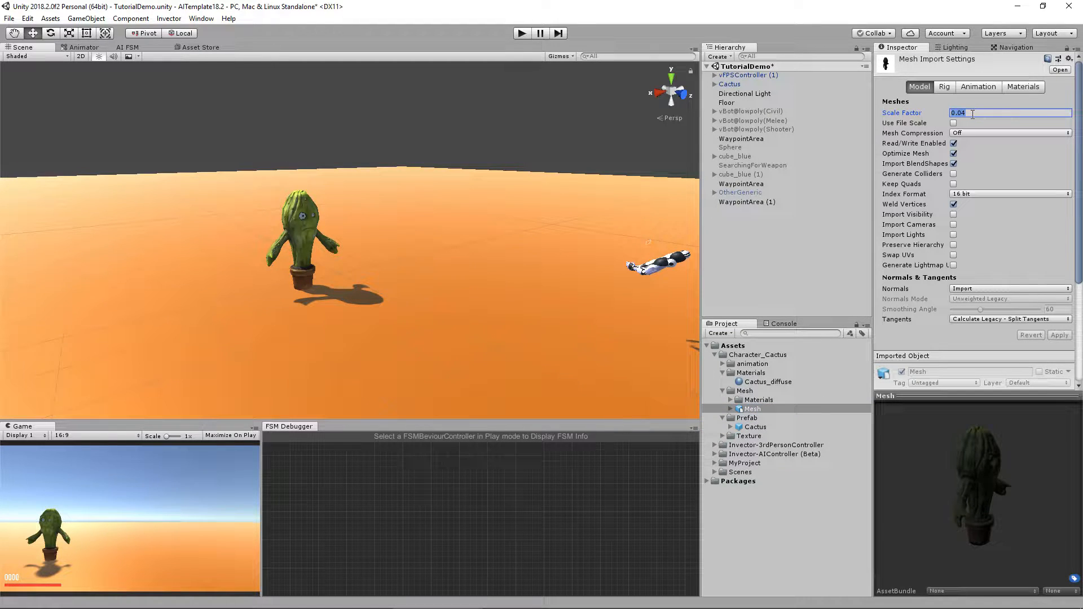
click(721, 372)
click(723, 381)
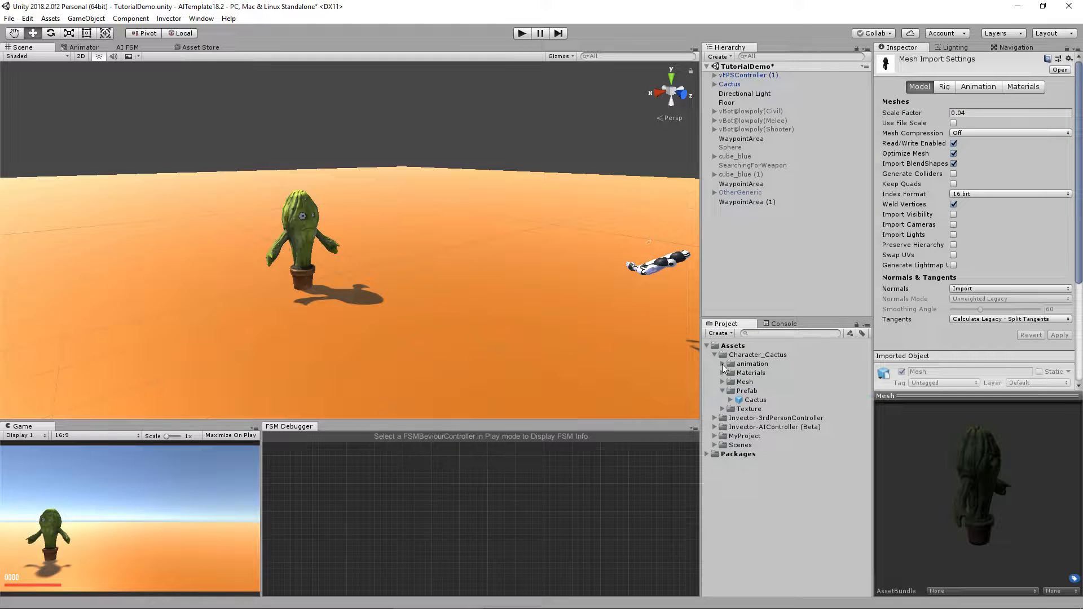
click(723, 364)
click(743, 382)
shift+click(771, 427)
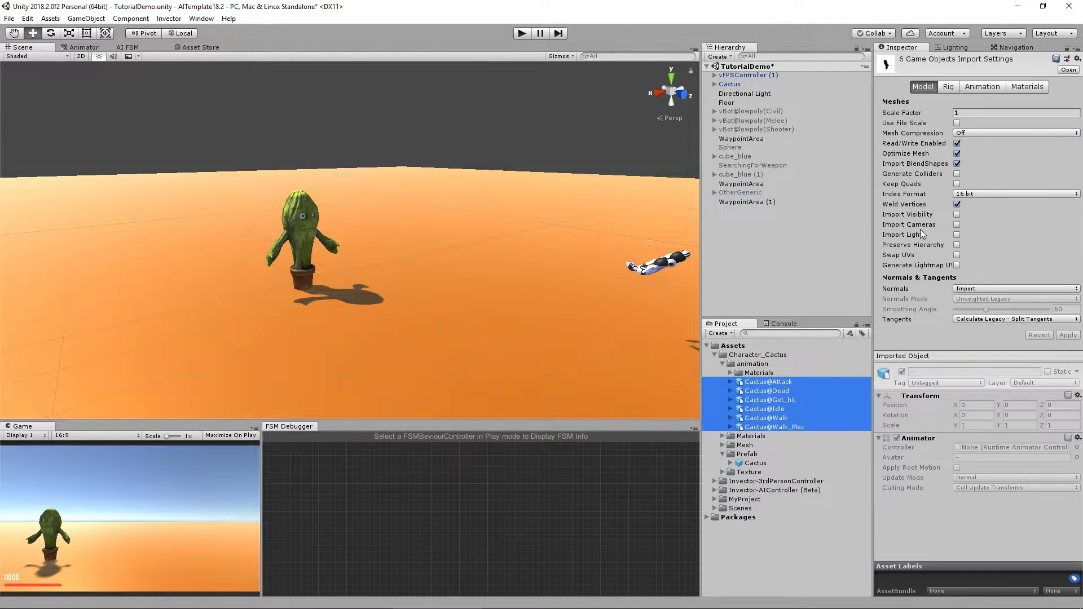
click(978, 113)
text(0.04)
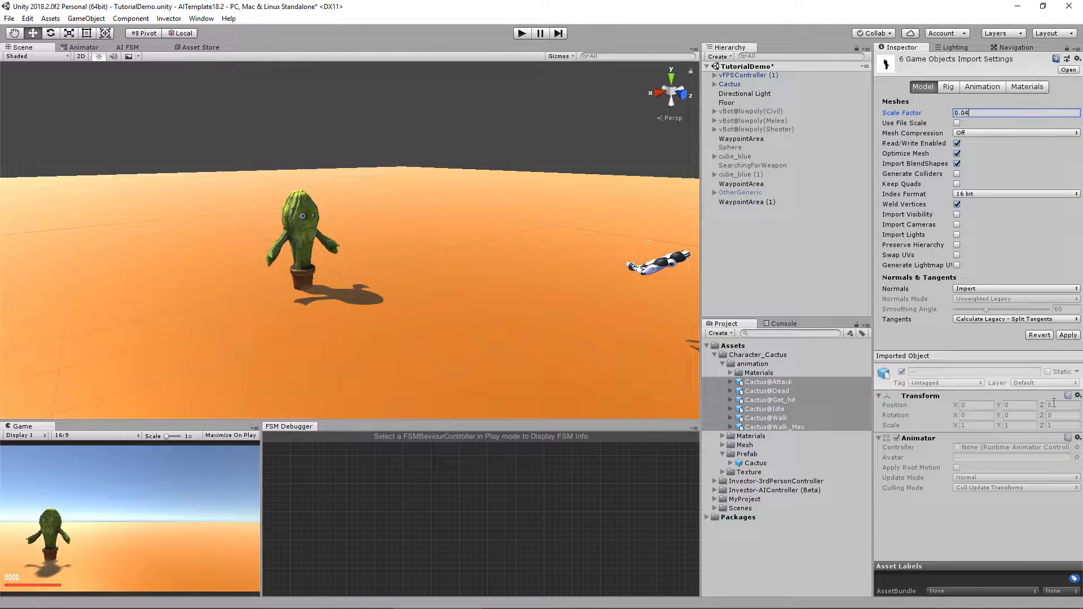
click(1066, 336)
Activate vBot@lowpoly(Melee) in the scene and review its Animator, Rigidbody, Capsule Collider, Nav Mesh Agent and script components
mouse_move(409, 268)
right_down()
mouse_move(416, 199)
mouse_move(401, 265)
right_up()
scroll(365, 253, up, 1)
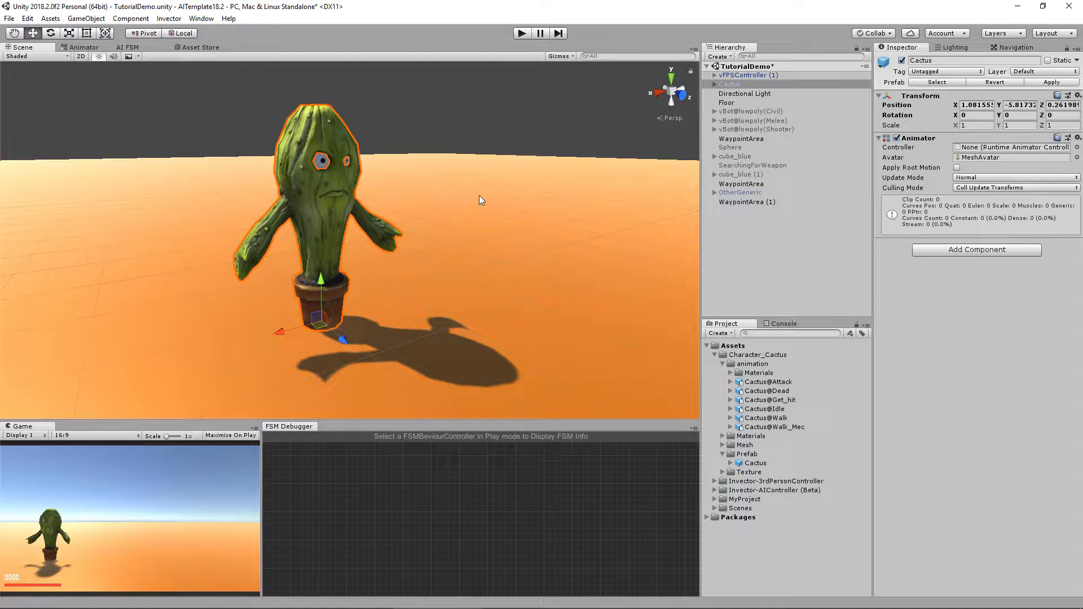
click(774, 122)
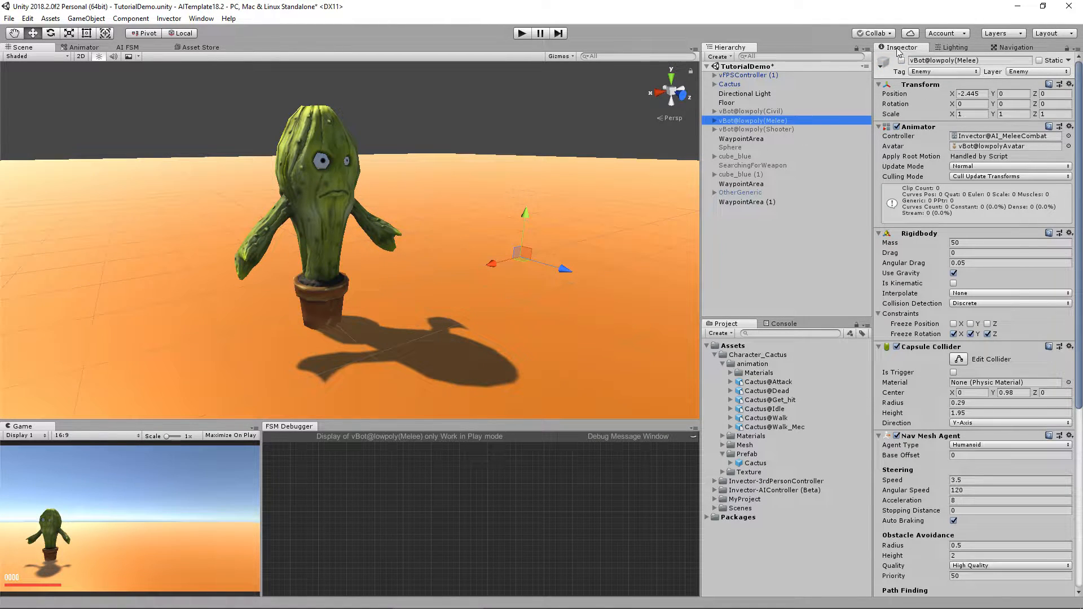
click(902, 62)
click(902, 61)
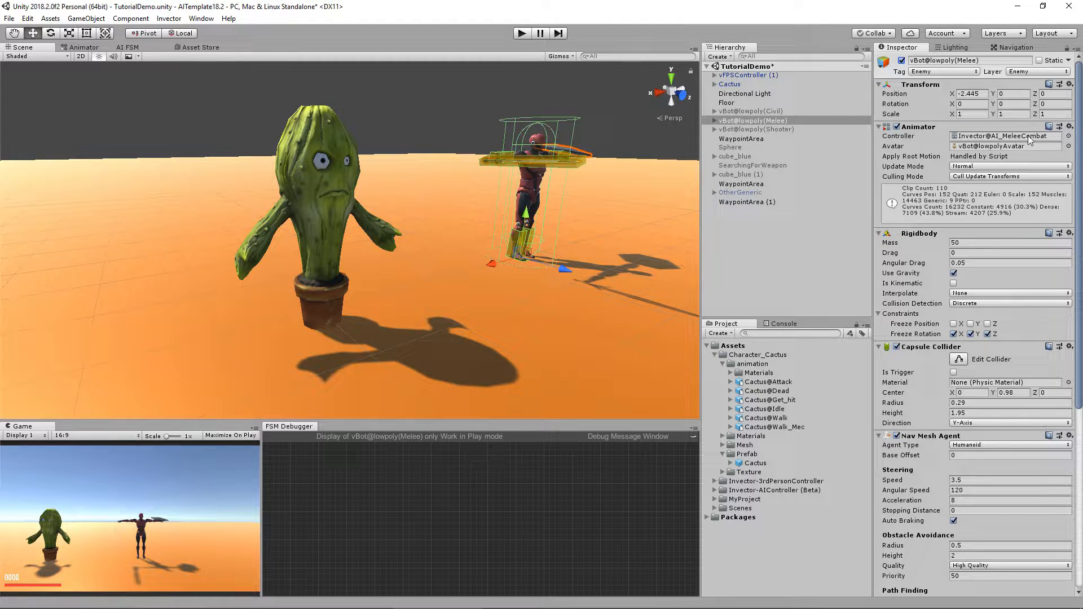
scroll(946, 249, down, 3)
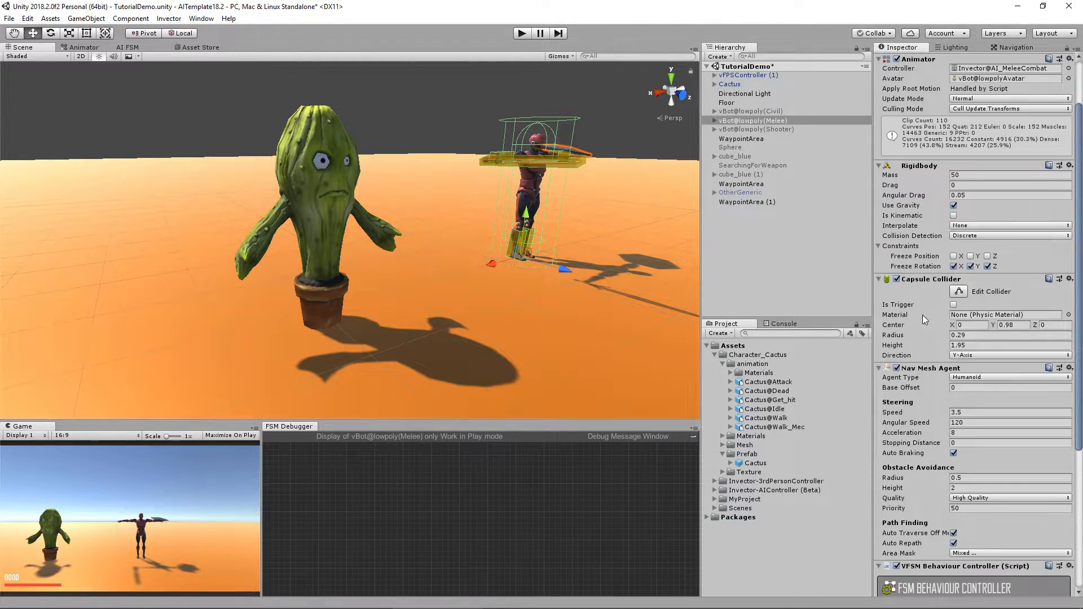
scroll(984, 297, down, 4)
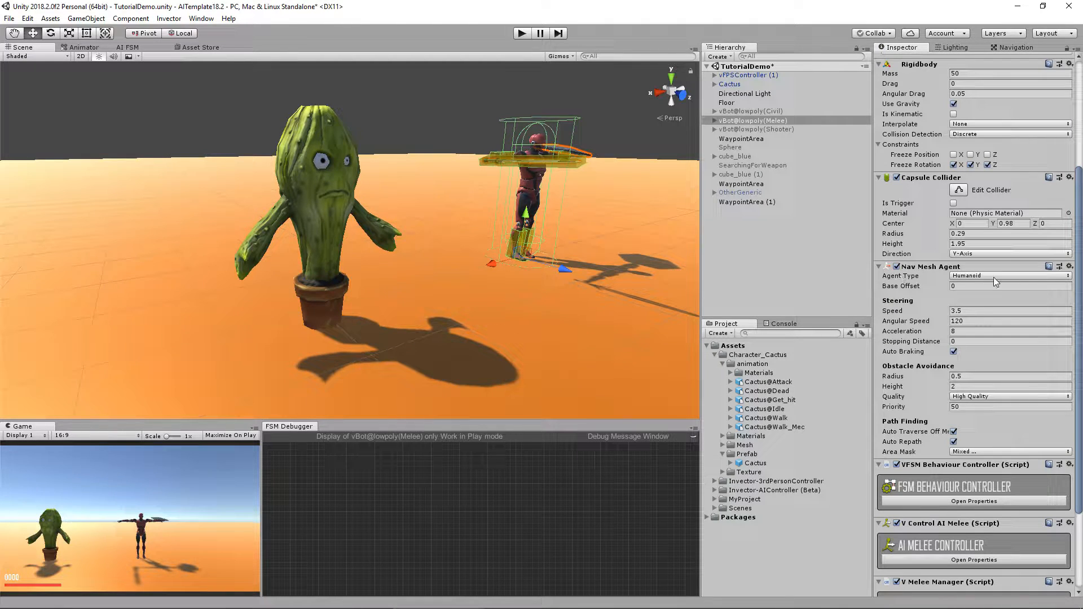
drag(1079, 303, 1082, 406)
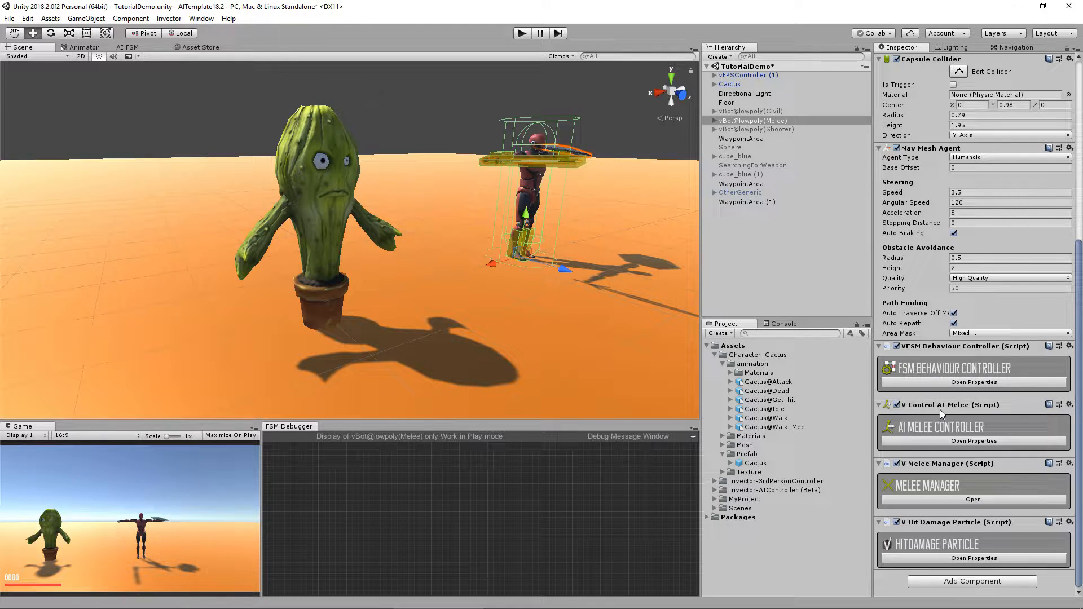
Locate the script behind the AI Melee Controller and examine vControlAI, vControlAICombat and vControlAIMelee
click(910, 441)
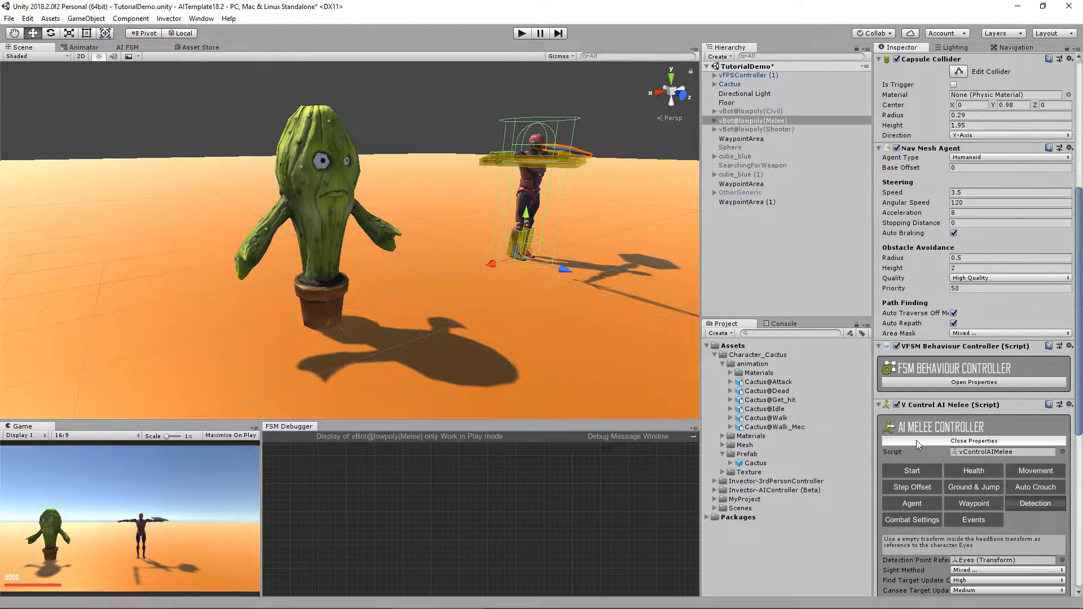
click(970, 451)
scroll(824, 432, down, 4)
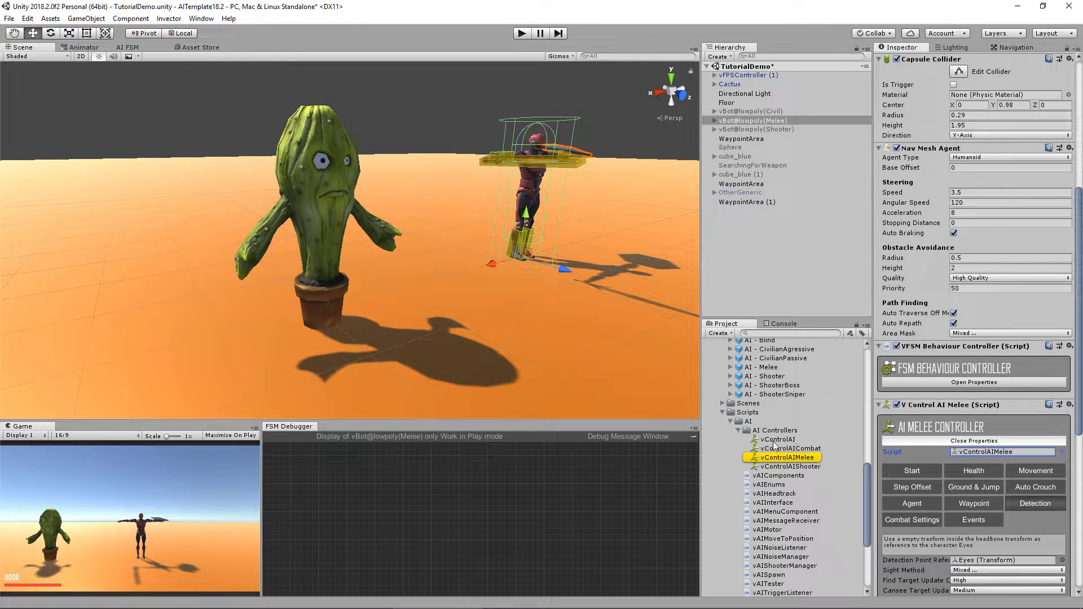
click(782, 440)
click(784, 449)
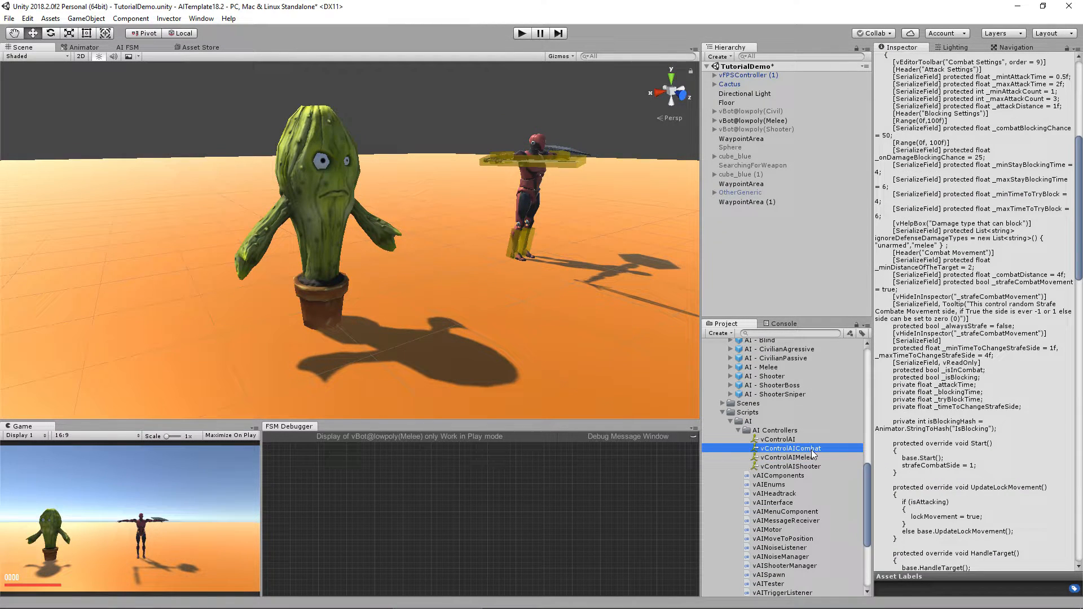
click(800, 458)
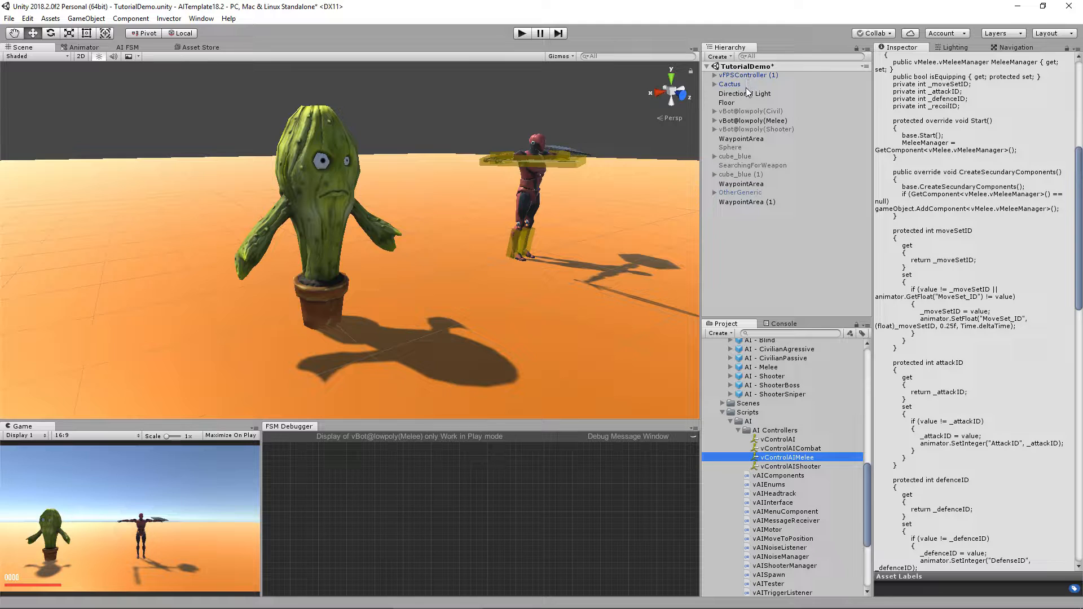
Close the AI Melee Controller properties on vBot@lowpoly(Melee) and deactivate that character
click(750, 120)
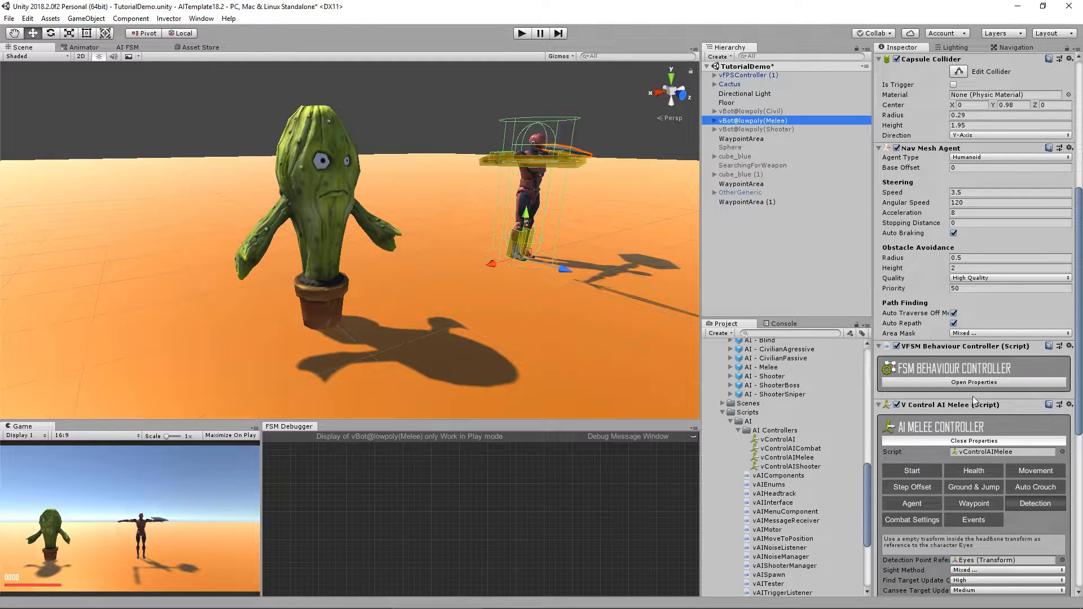
scroll(973, 396, down, 5)
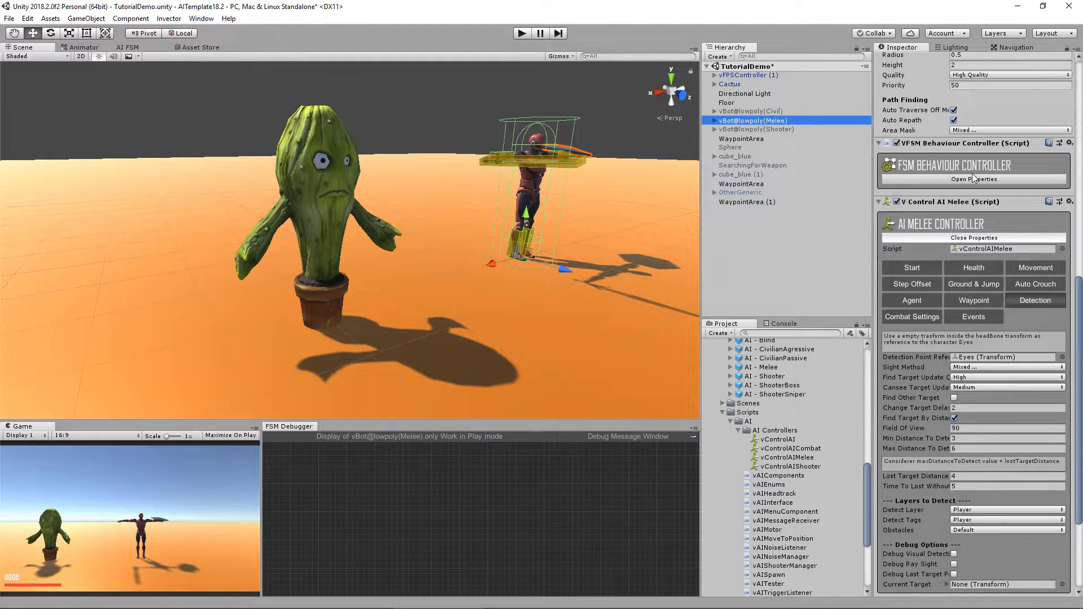
click(972, 236)
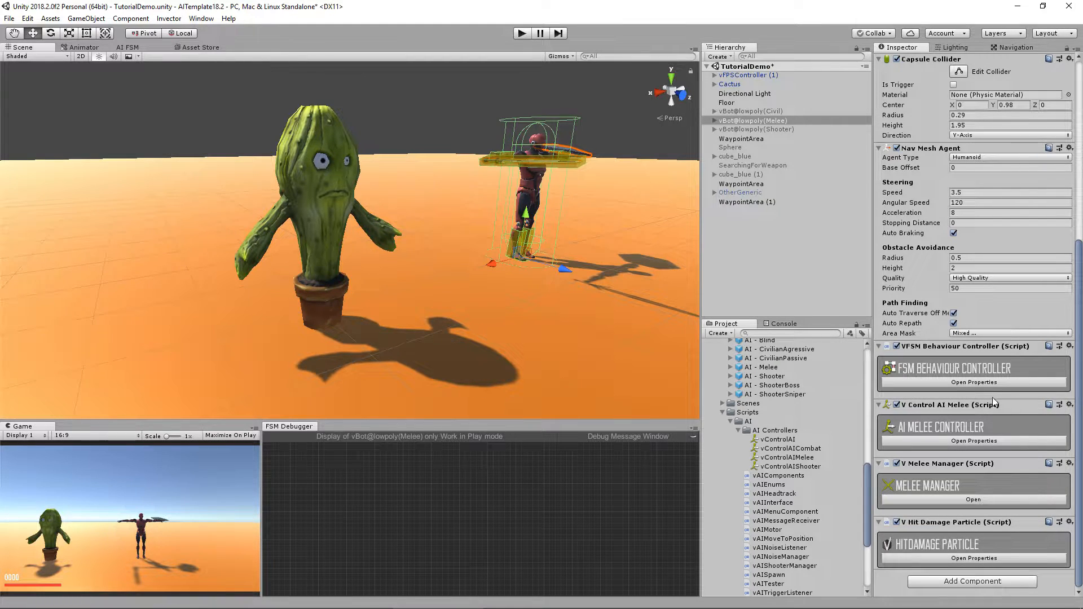
scroll(903, 170, up, 8)
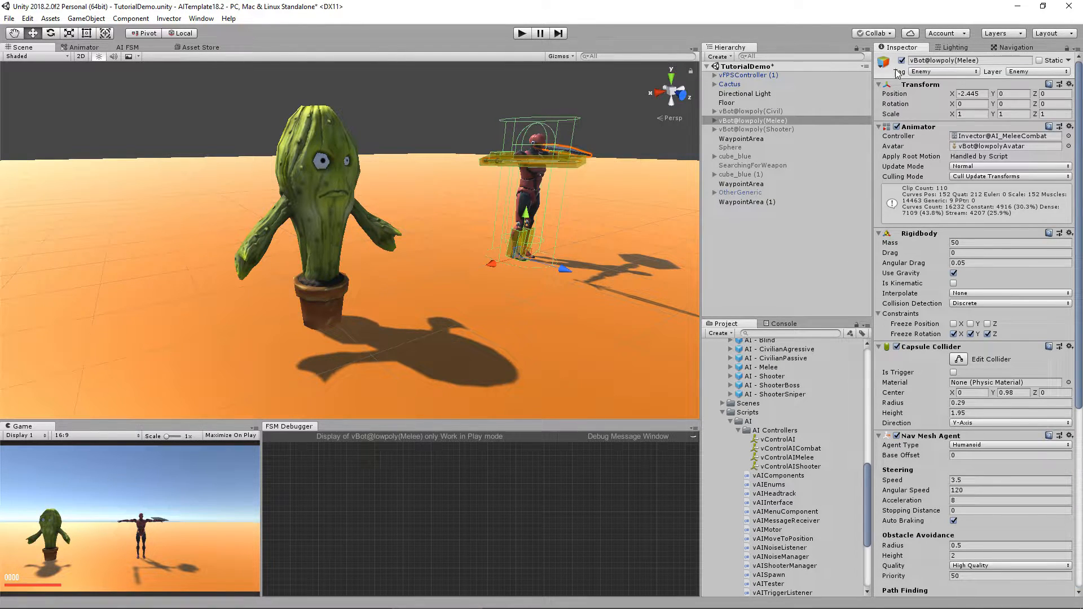
click(902, 60)
Add a Capsule Collider component to the Cactus object in the scene
click(744, 94)
click(744, 85)
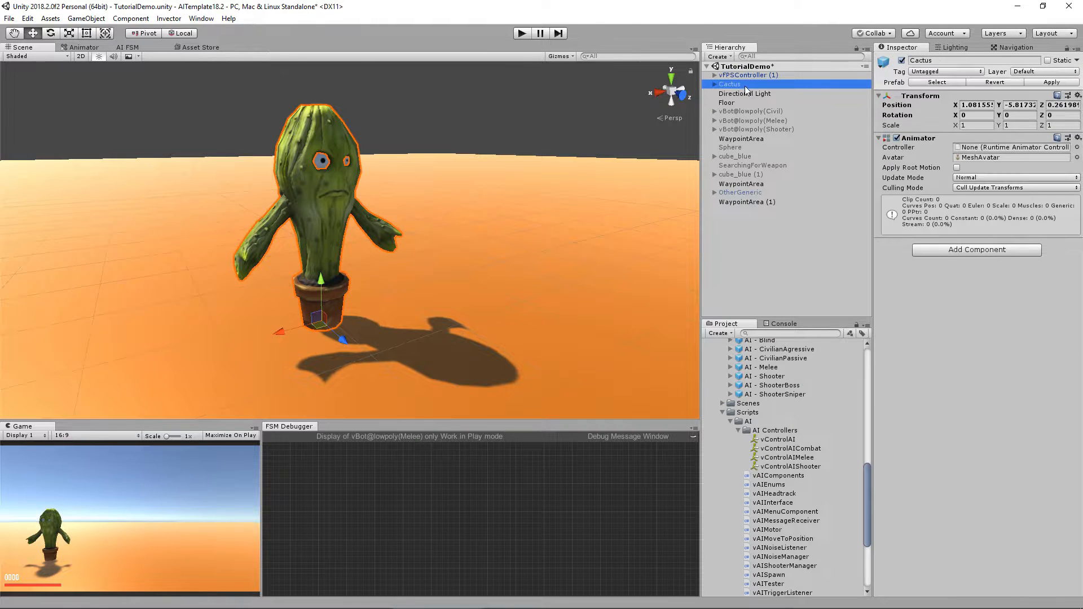
alt+drag(442, 286, 477, 275)
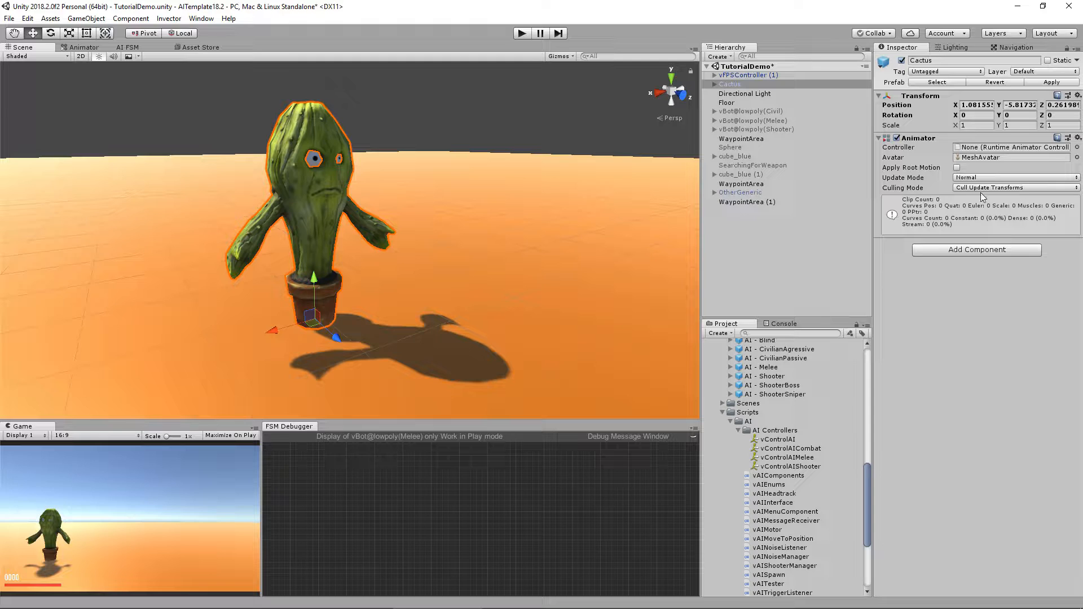
click(967, 249)
text(cap)
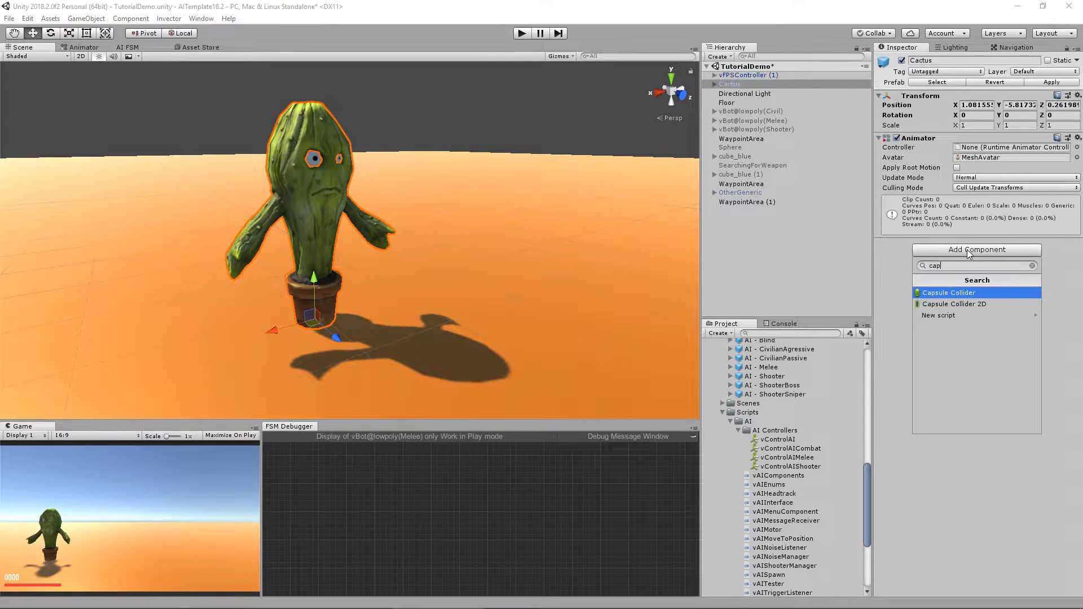
key(Return)
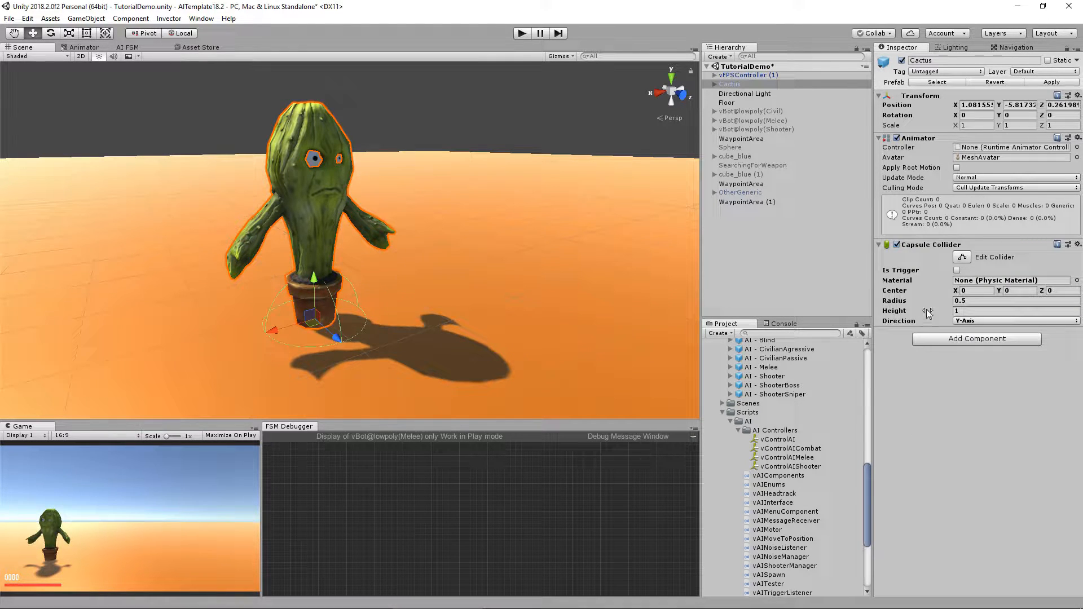
Set the Cactus Capsule Collider's center Y to 1 and its height to 2
drag(902, 315, 935, 314)
drag(1000, 291, 1030, 293)
click(1030, 293)
text(1)
click(1006, 311)
text(2f)
Add a Rigidbody to the Cactus with a mass of 40 and freeze its rotation on X and Z
alt+drag(574, 257, 597, 220)
click(982, 341)
text(rig)
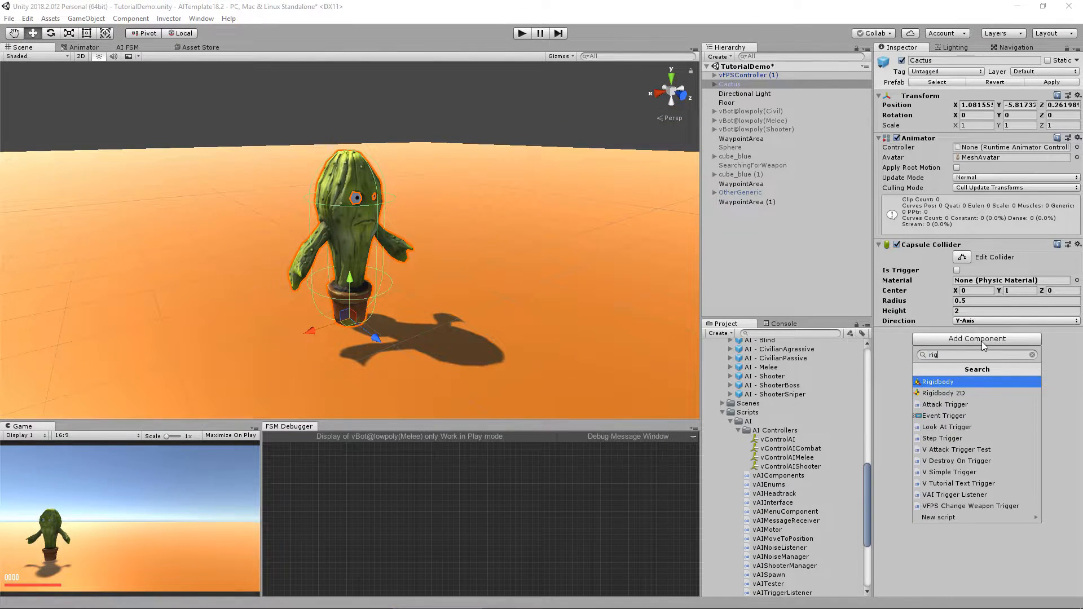
key(Return)
click(964, 342)
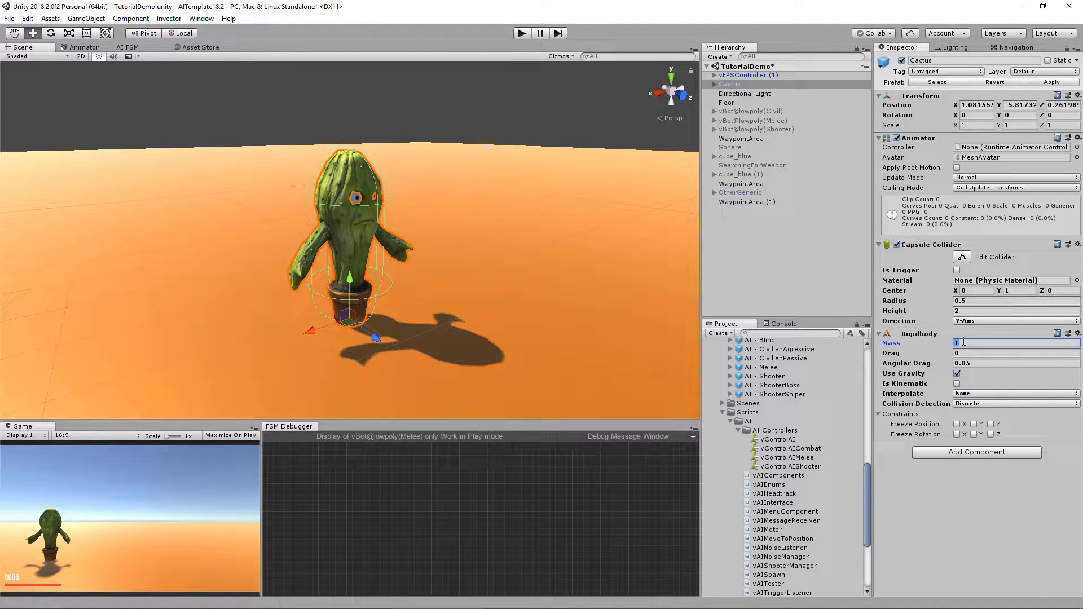
text(40)
click(959, 434)
click(991, 435)
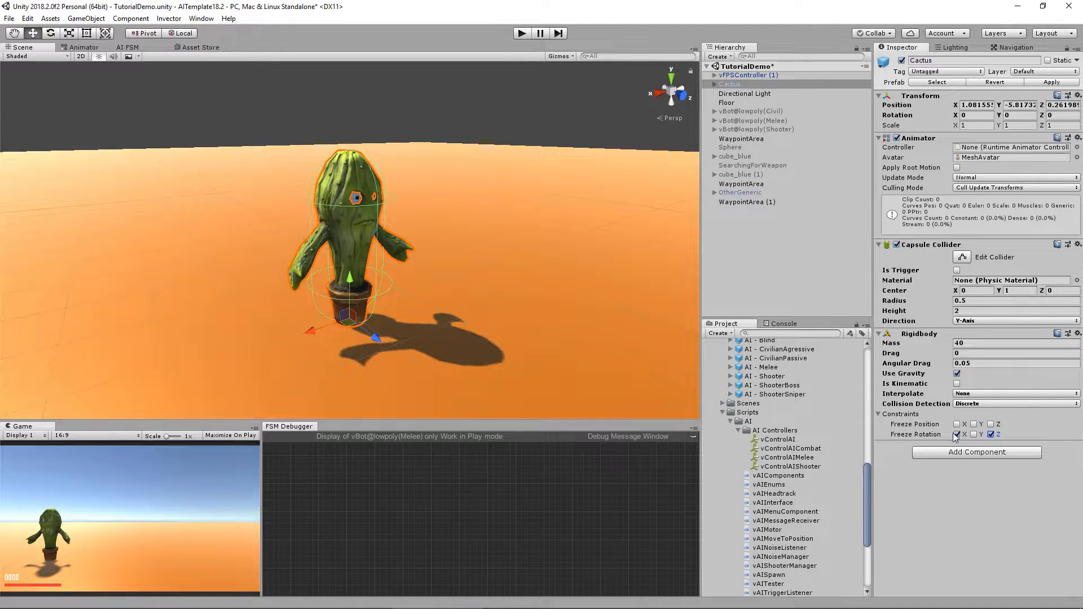
Add a Nav Mesh Agent component to the Cactus and try adjusting its obstacle avoidance height
click(963, 454)
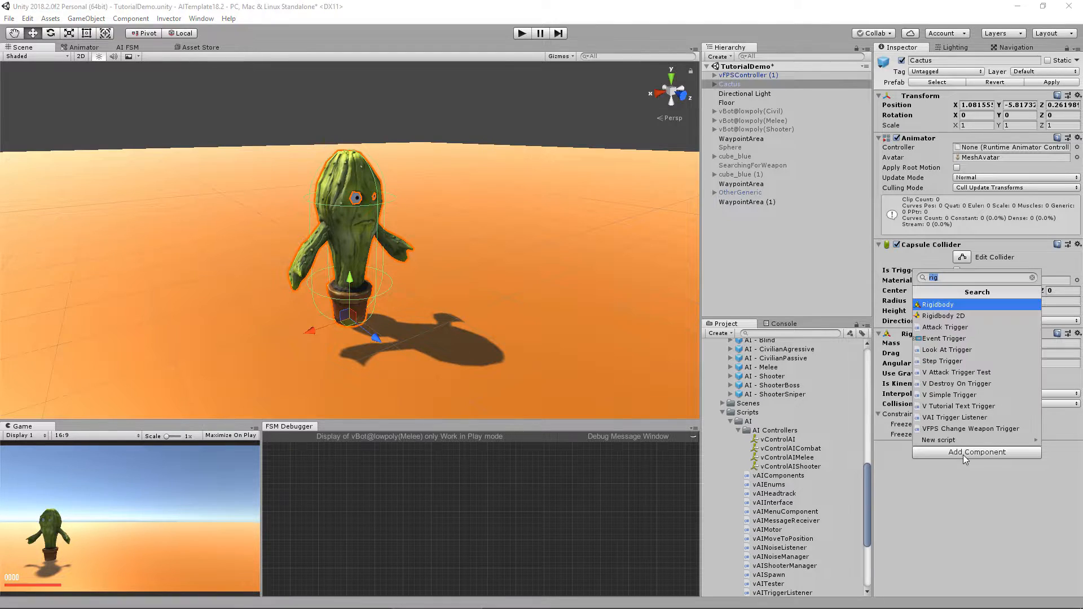
text(agen)
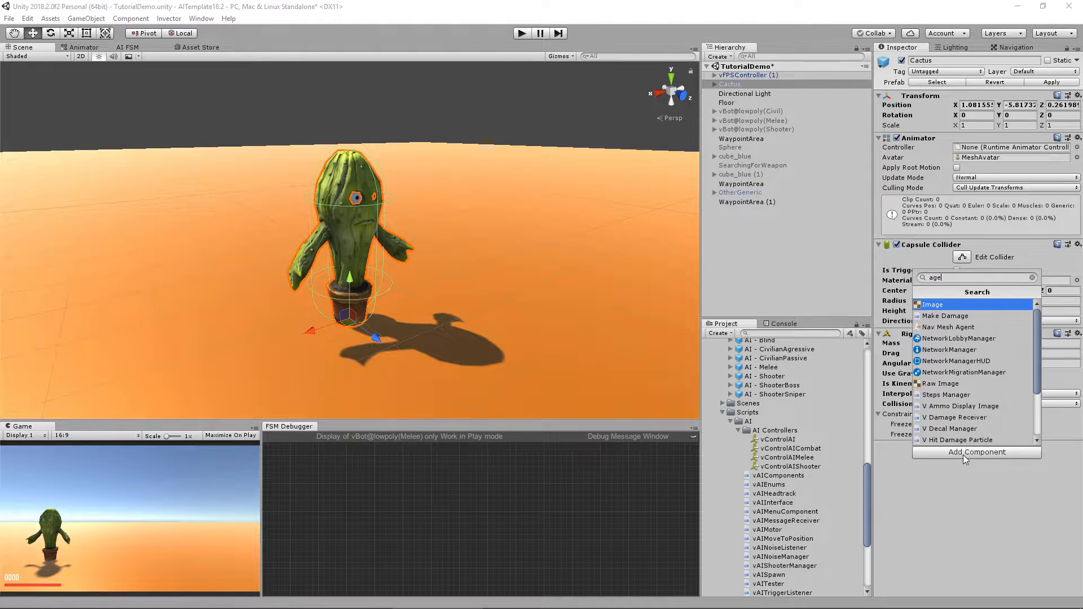
key(Return)
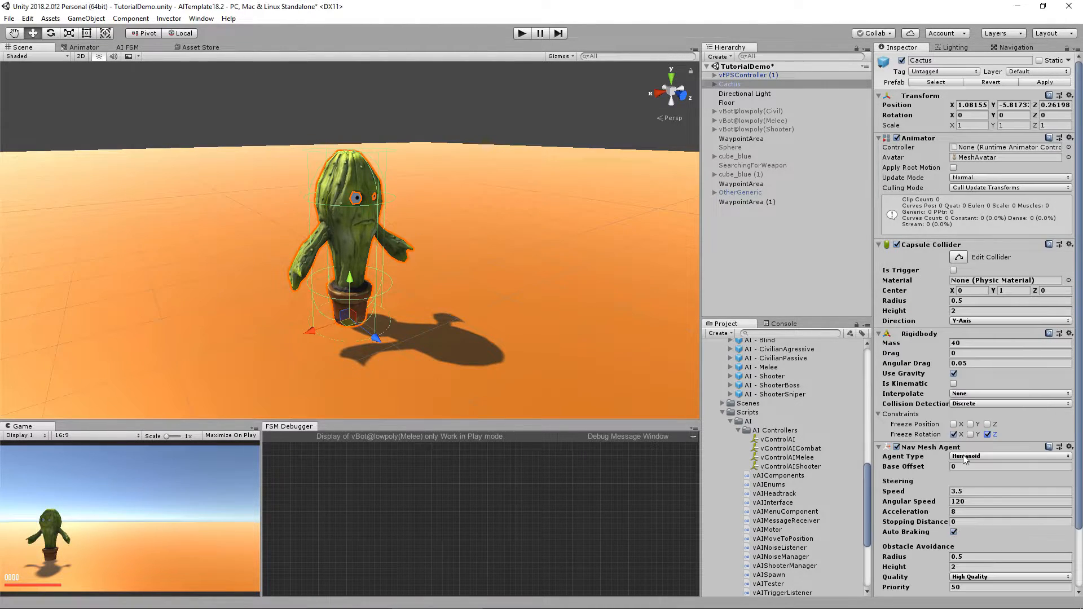
scroll(926, 480, down, 2)
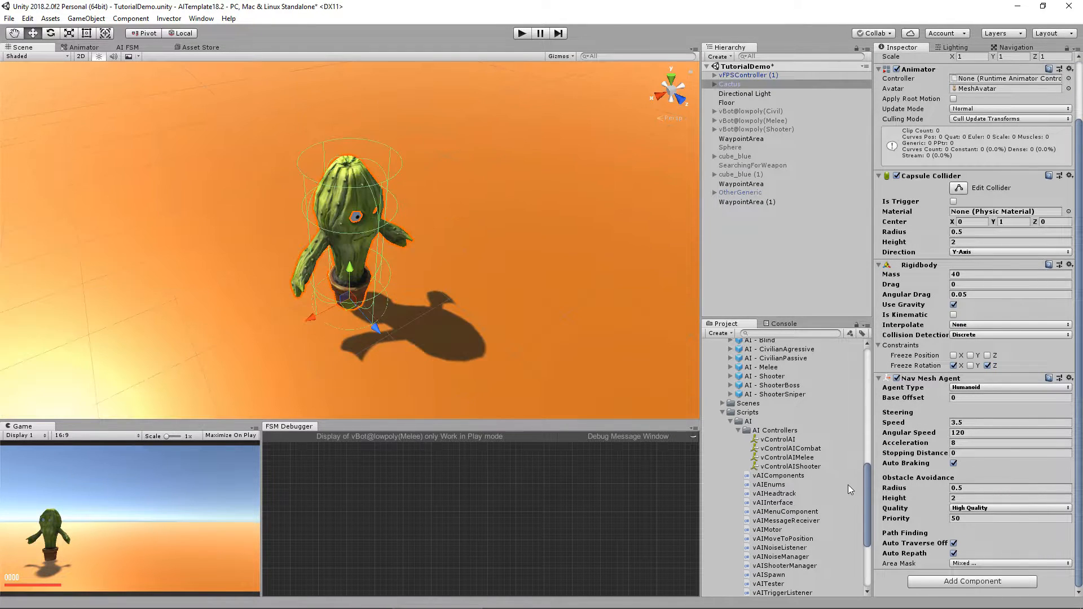
drag(903, 503, 975, 500)
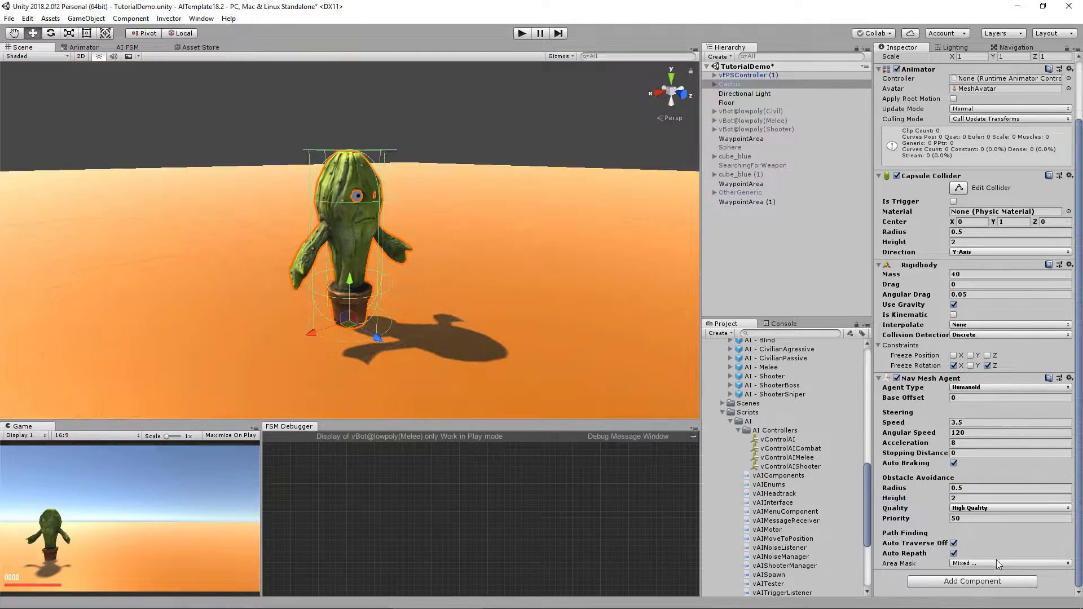
Add a VFSM Behaviour Controller component to the Cactus and assign FSM_CivilianSimple as its FSM behaviour
click(994, 581)
text(fsm)
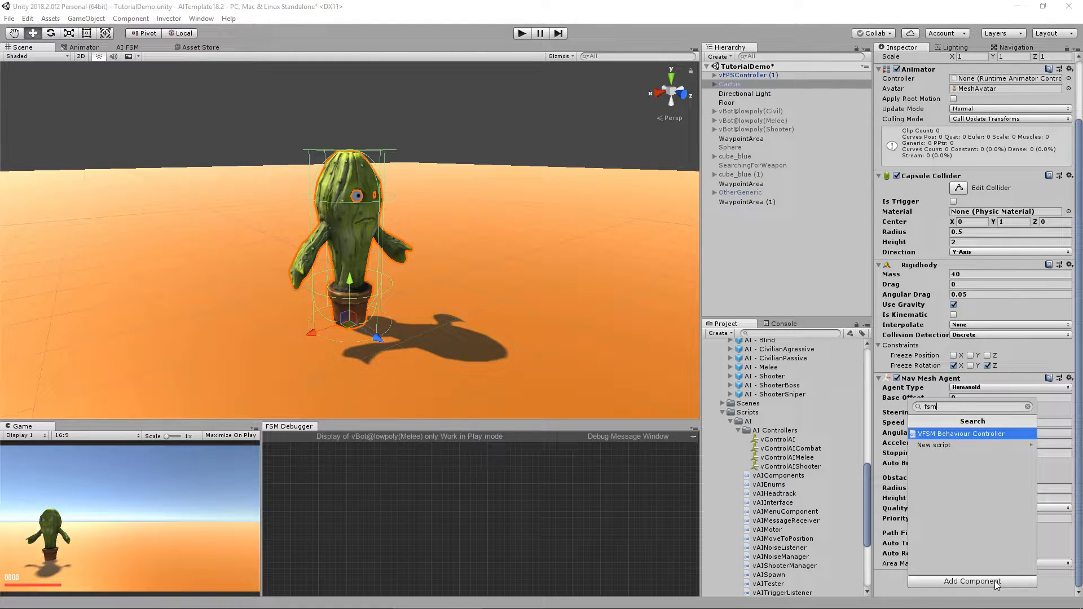
key(Return)
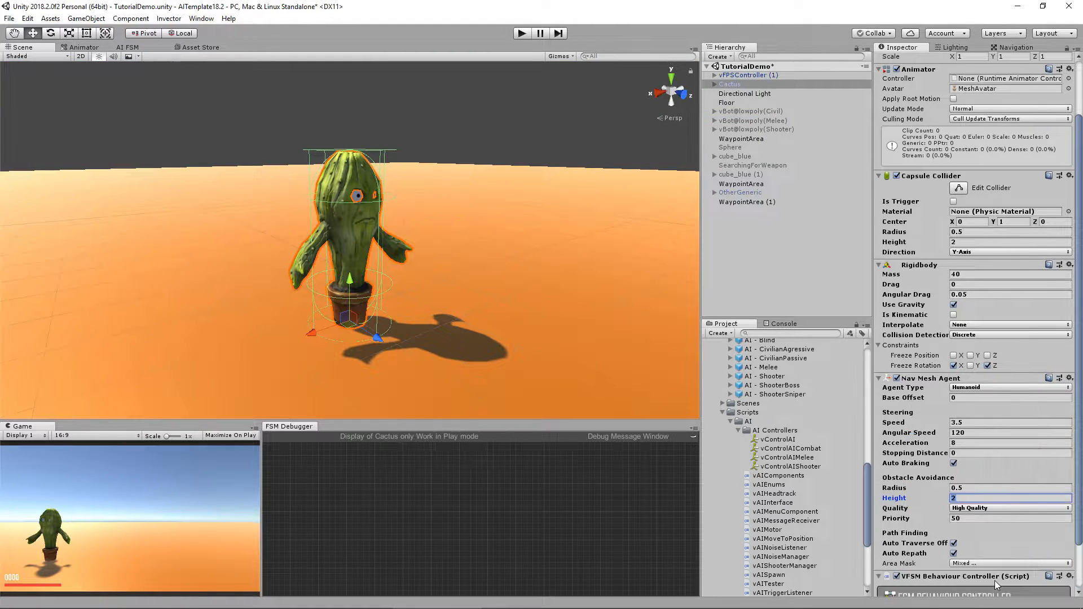
scroll(943, 540, down, 4)
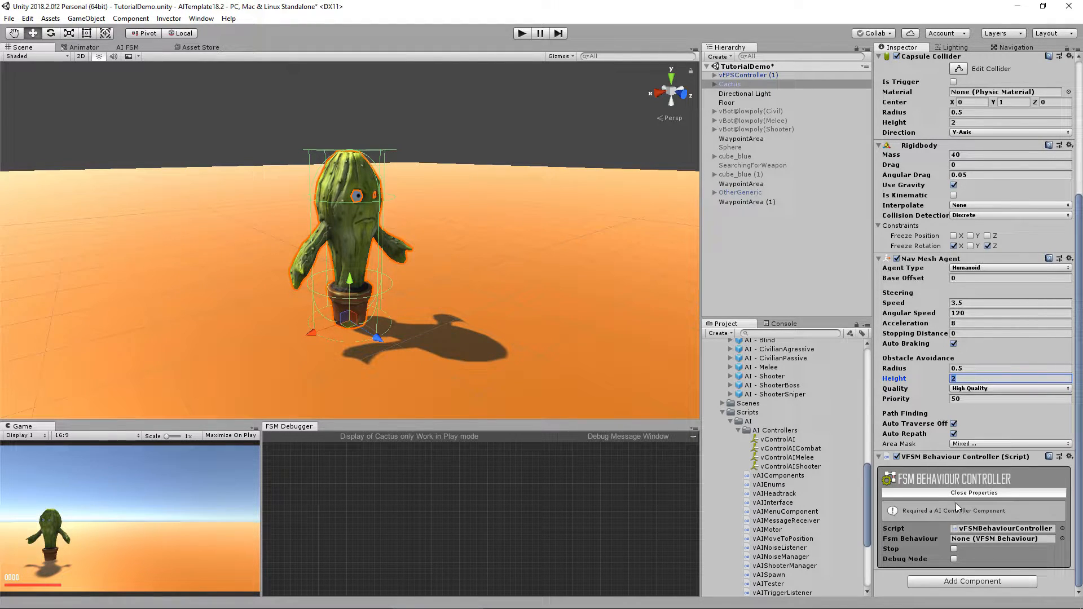
click(1063, 538)
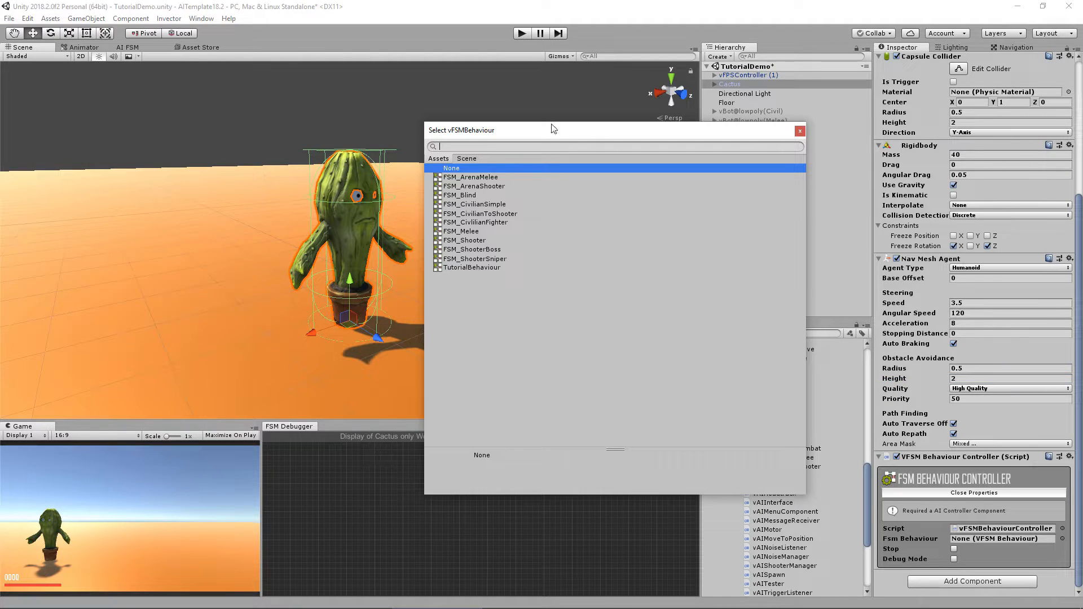
drag(552, 127, 516, 124)
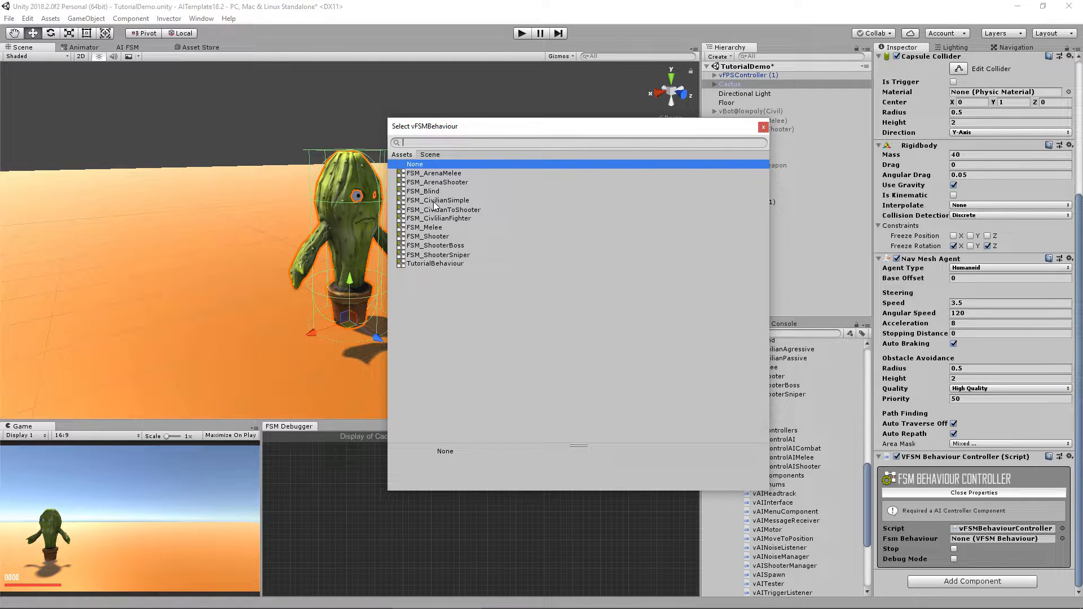
double_click(460, 202)
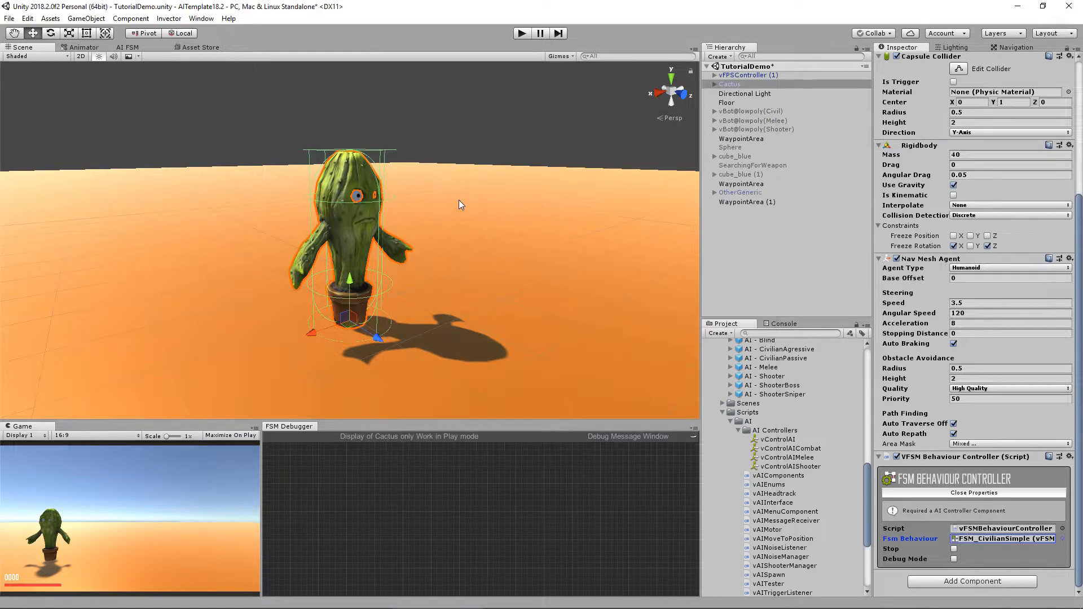
Add the V Control AI script to the Cactus and review its full component list
click(947, 582)
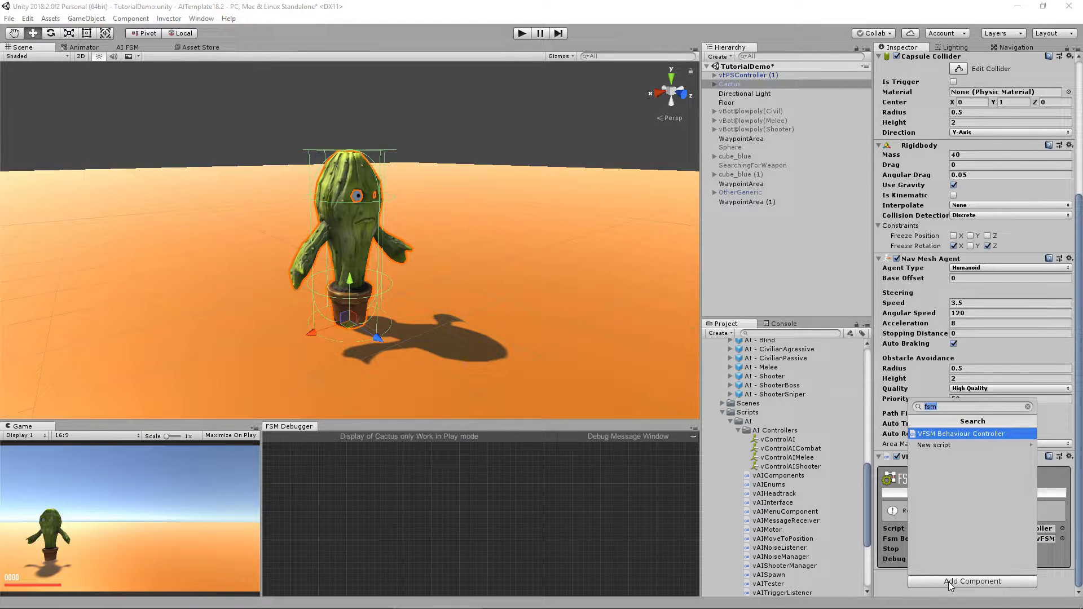
text(control)
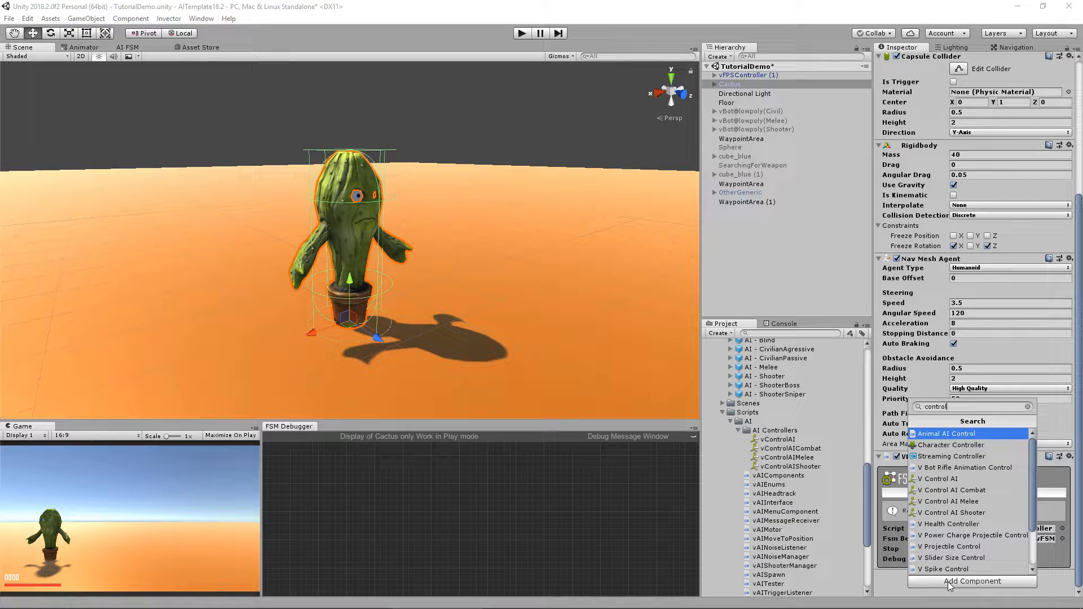
text( ai)
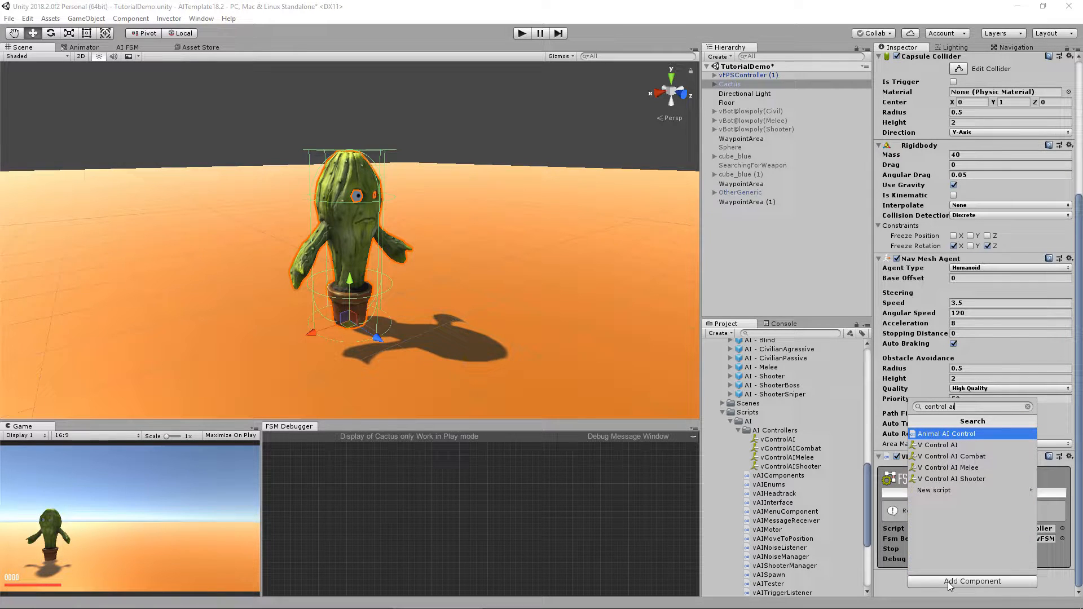
click(956, 448)
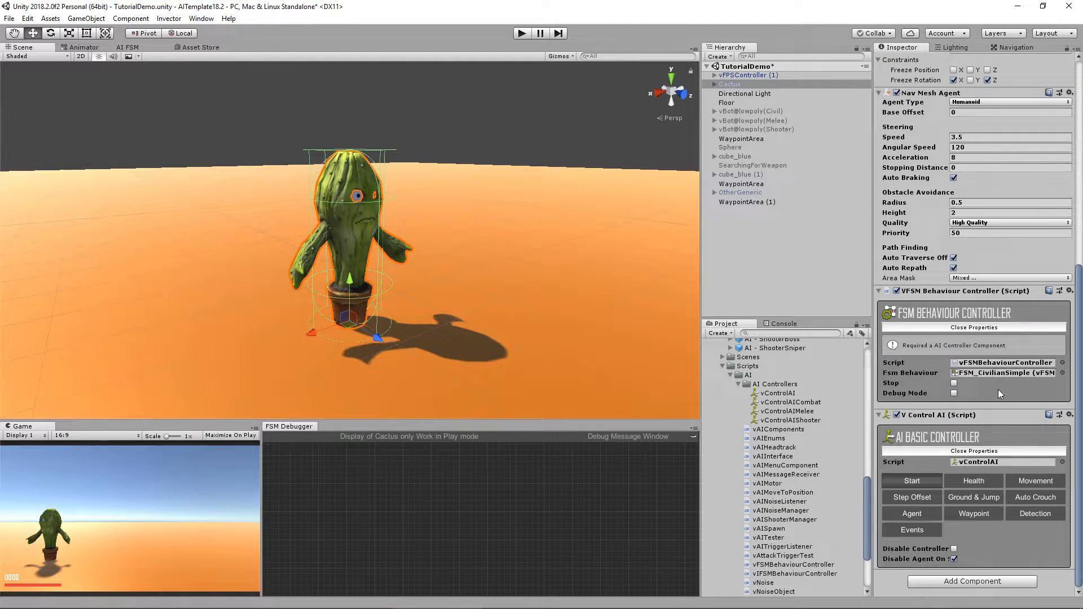
scroll(1000, 393, up, 10)
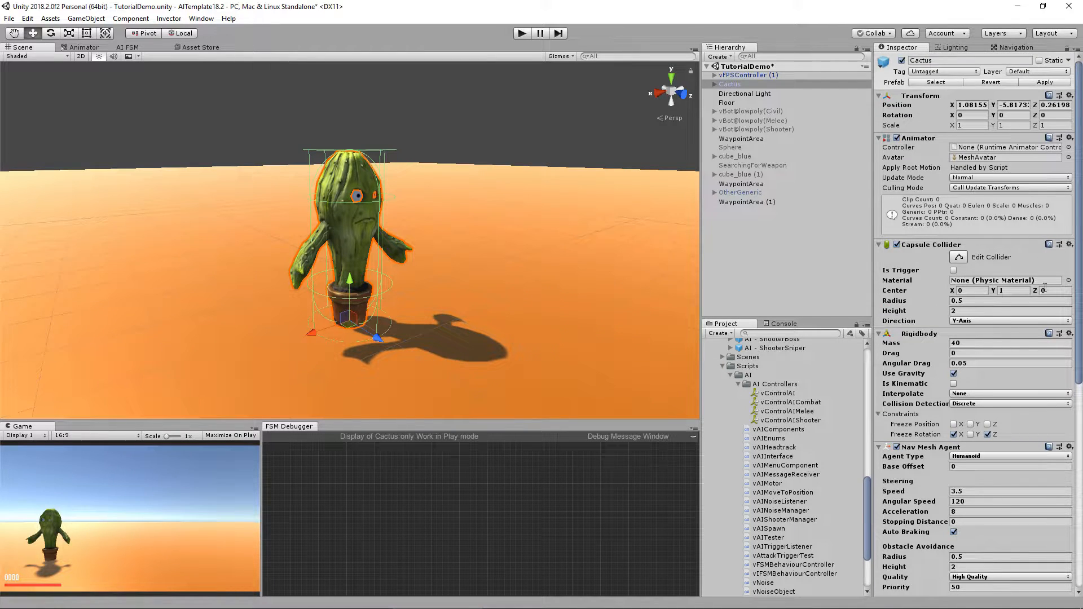
scroll(1045, 288, down, 10)
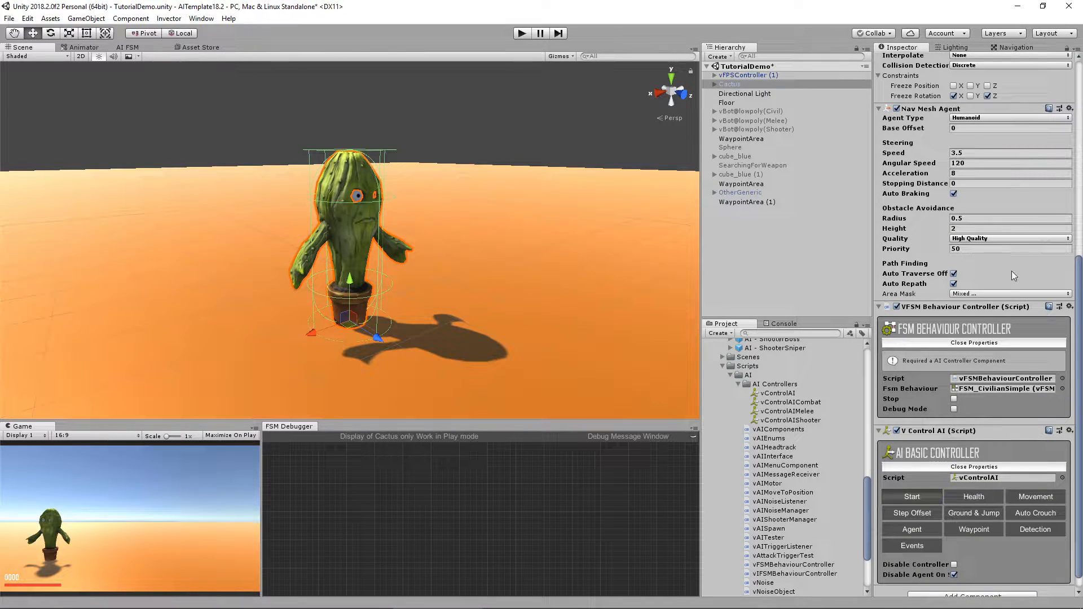
scroll(982, 322, up, 10)
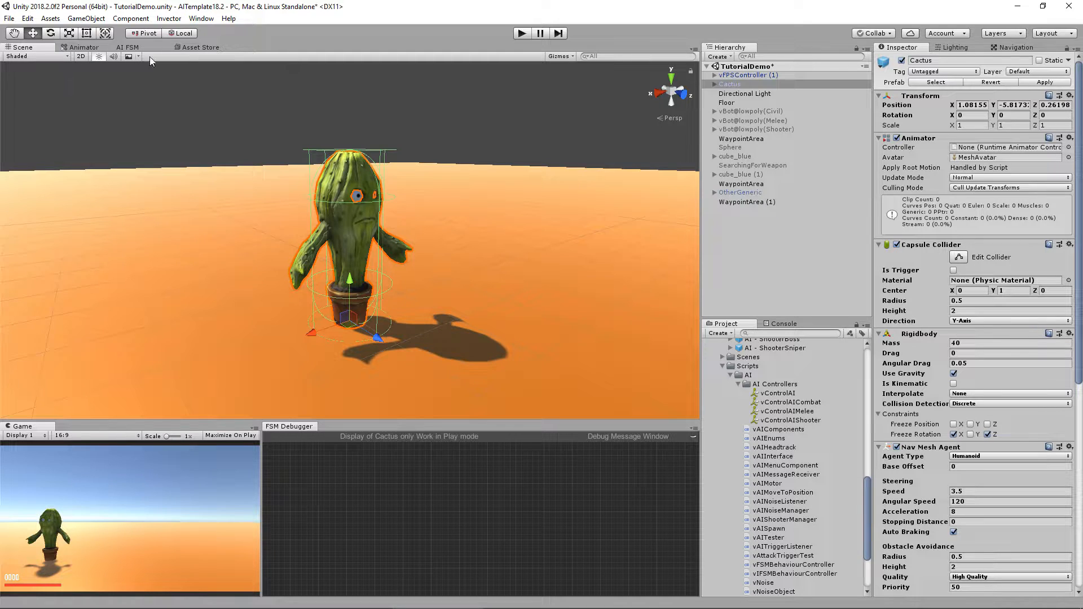
Move the Character_Cactus folder into the 3D Models folder of MyProject
scroll(756, 424, up, 10)
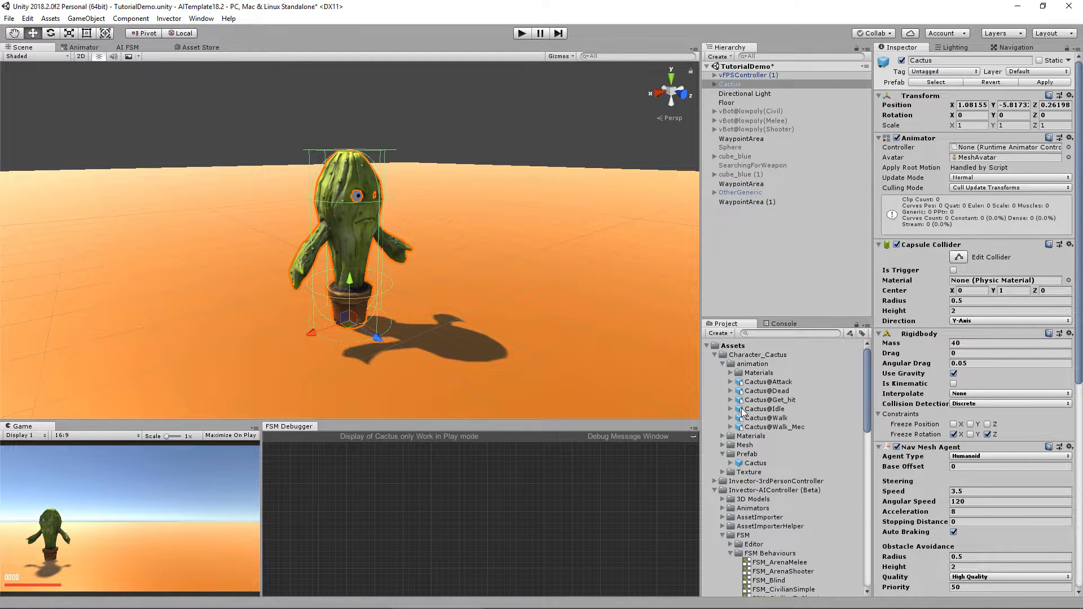
click(715, 355)
click(714, 373)
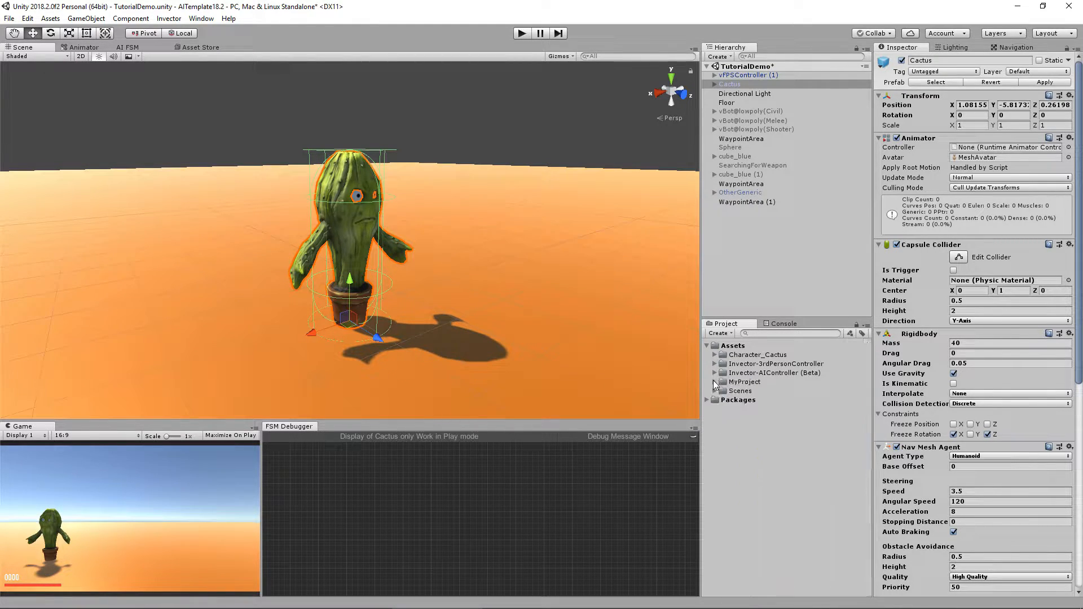
click(714, 382)
drag(759, 356, 756, 392)
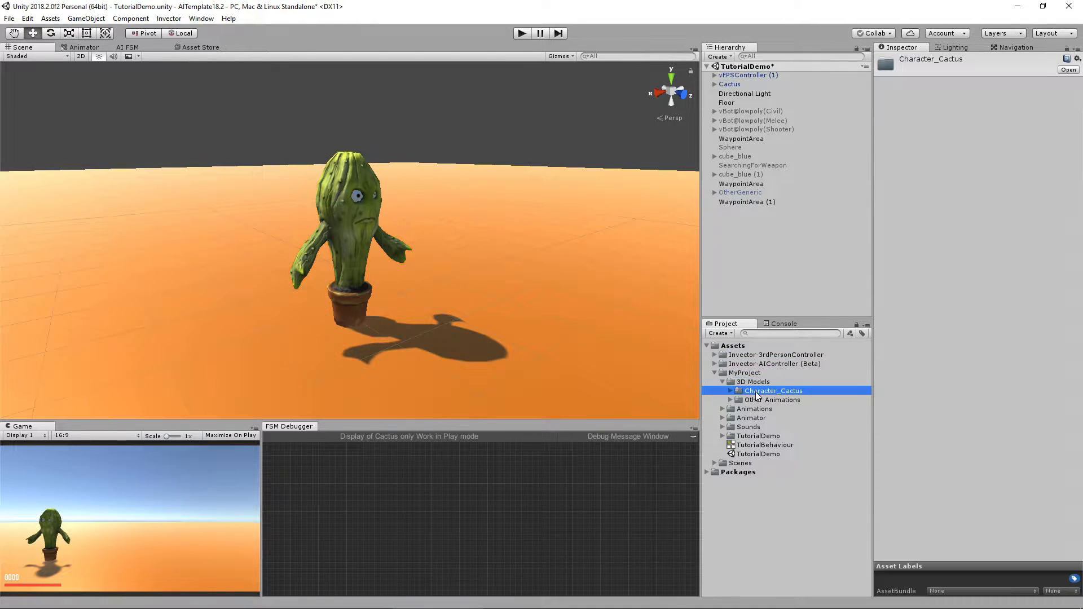
Collapse the MyProject folder and expand the Animators folder inside Invector-AIController (Beta)
click(722, 382)
click(715, 373)
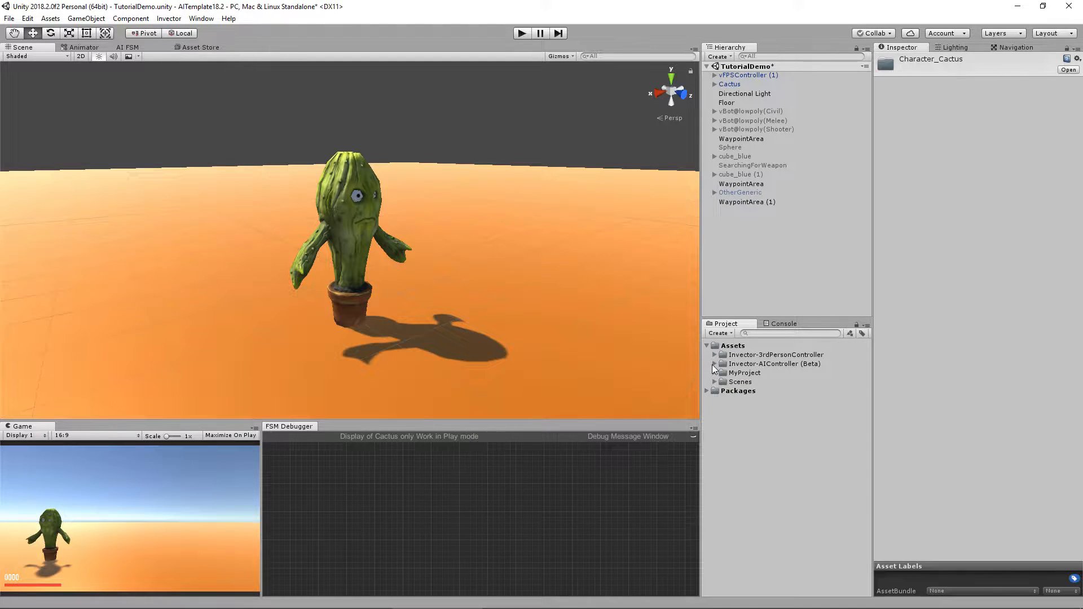
click(713, 364)
click(720, 408)
click(718, 420)
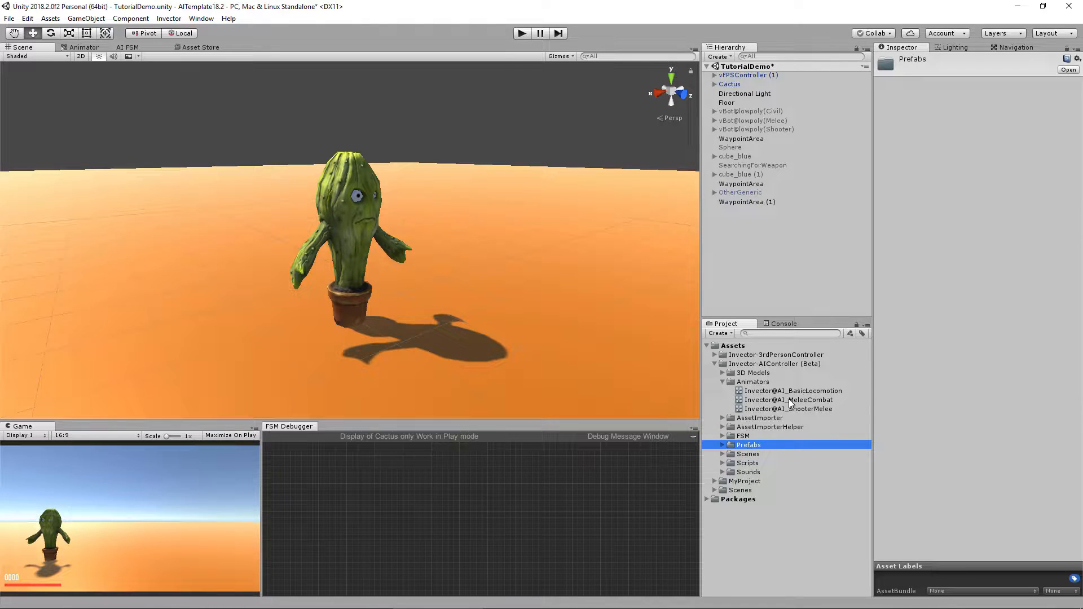
click(770, 391)
key(ctrl+d)
key(Delete)
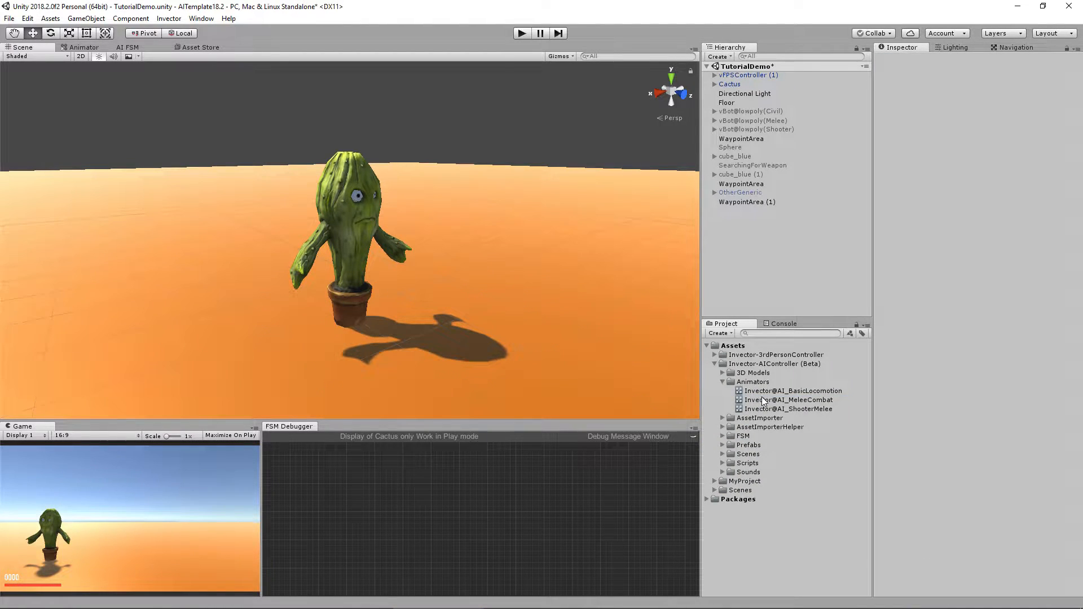
Duplicate the Invector@AI_MeleeCombat animator controller and move the copy into MyProject's Animator folder
click(761, 399)
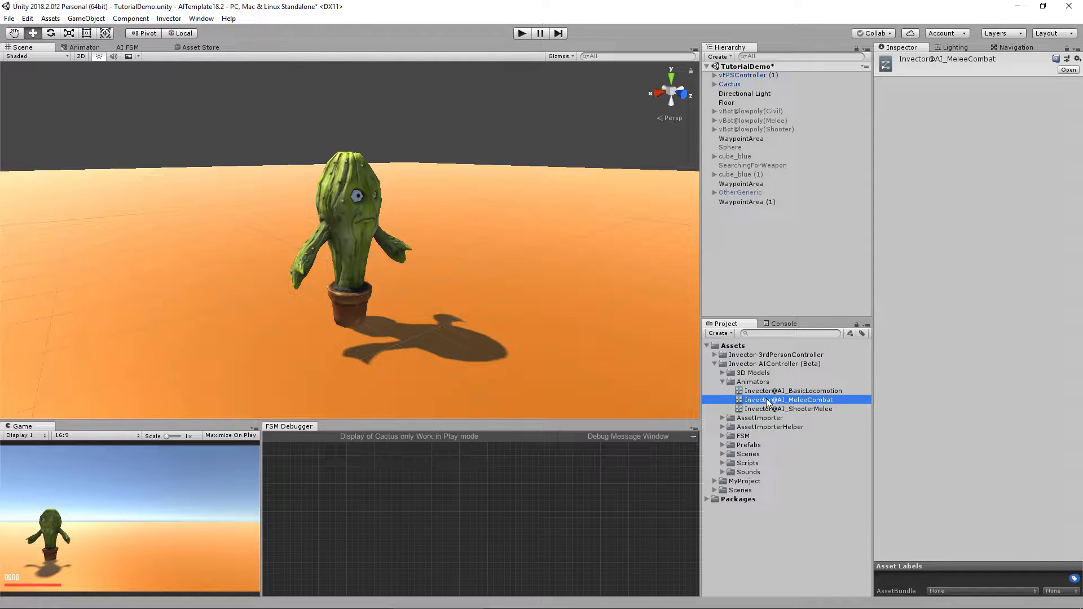
key(ctrl+d)
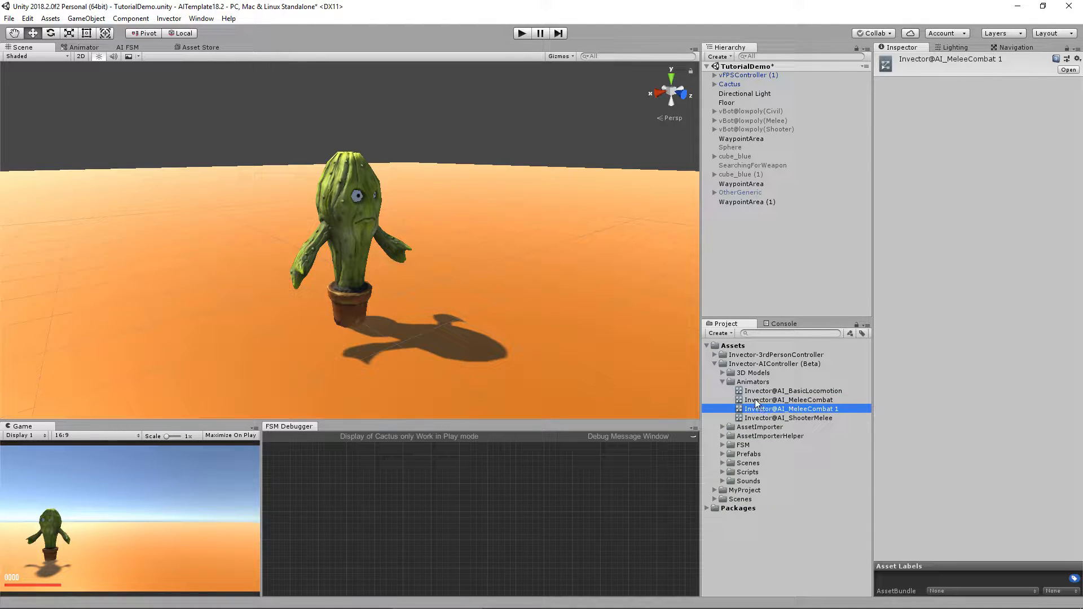
drag(767, 408, 757, 549)
click(712, 364)
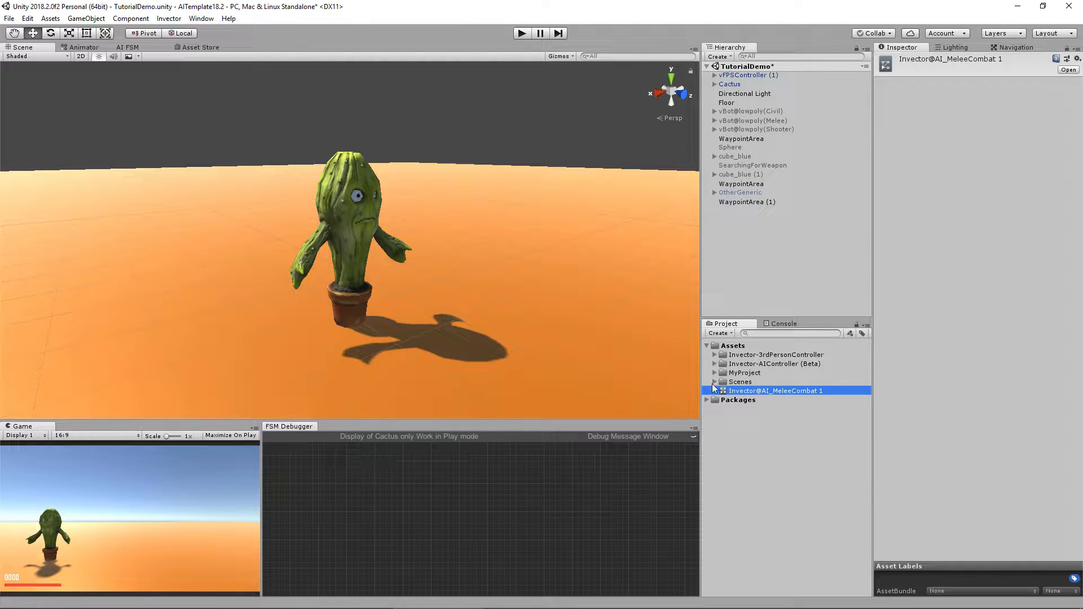
click(714, 373)
drag(747, 454, 879, 414)
Rename the duplicated melee combat controller as Invector@AI_Cactus
click(788, 409)
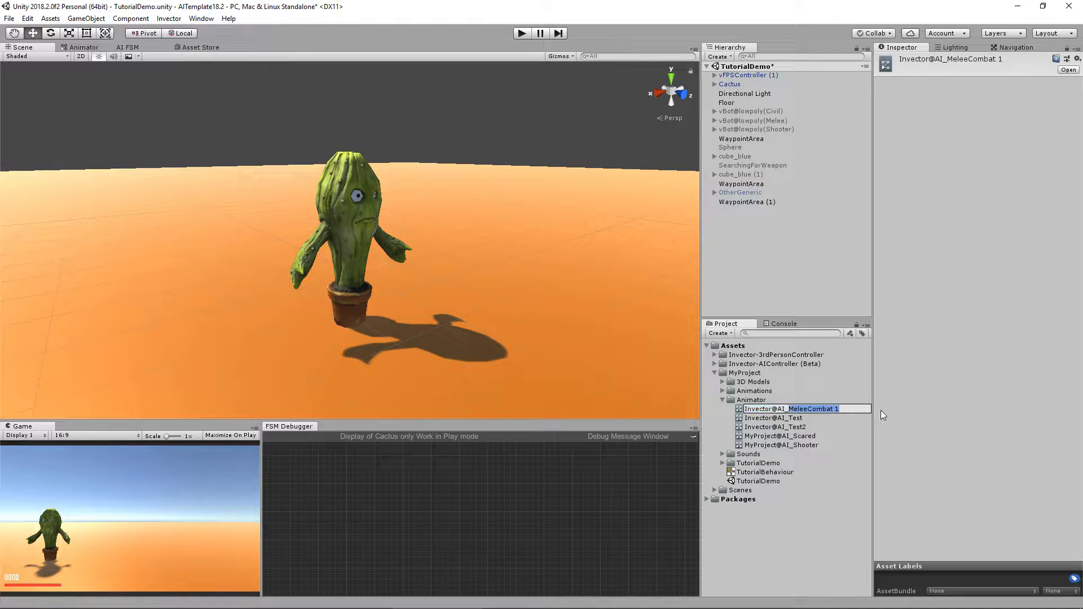
key(BackSpace)
text(Cactus)
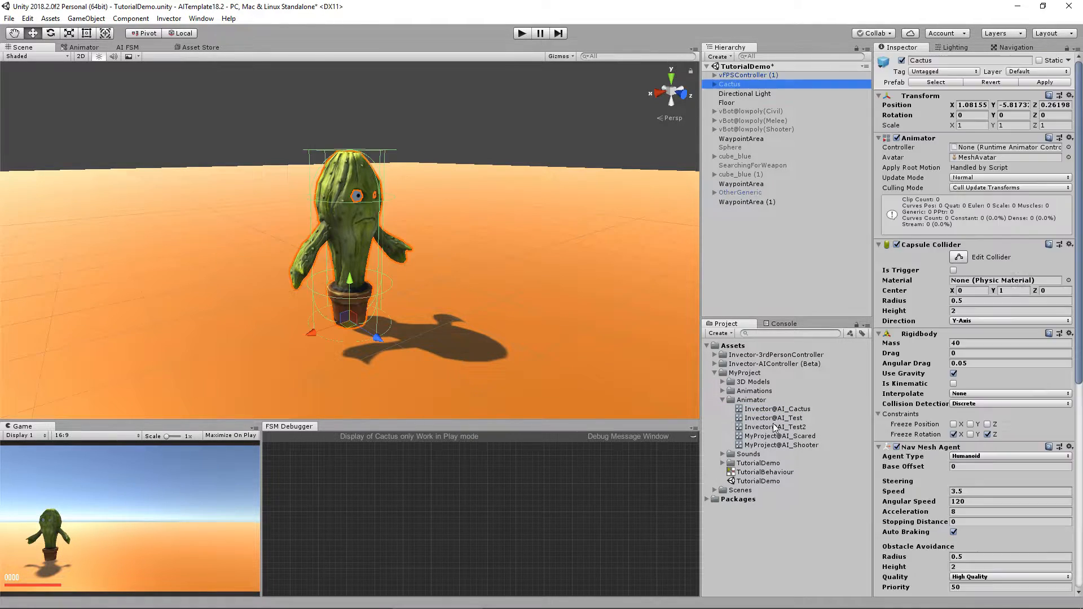
Assign Invector@AI_Cactus as the controller of the Cactus Animator and open its state graph with a narrower layer list
drag(782, 410, 988, 149)
double_click(984, 148)
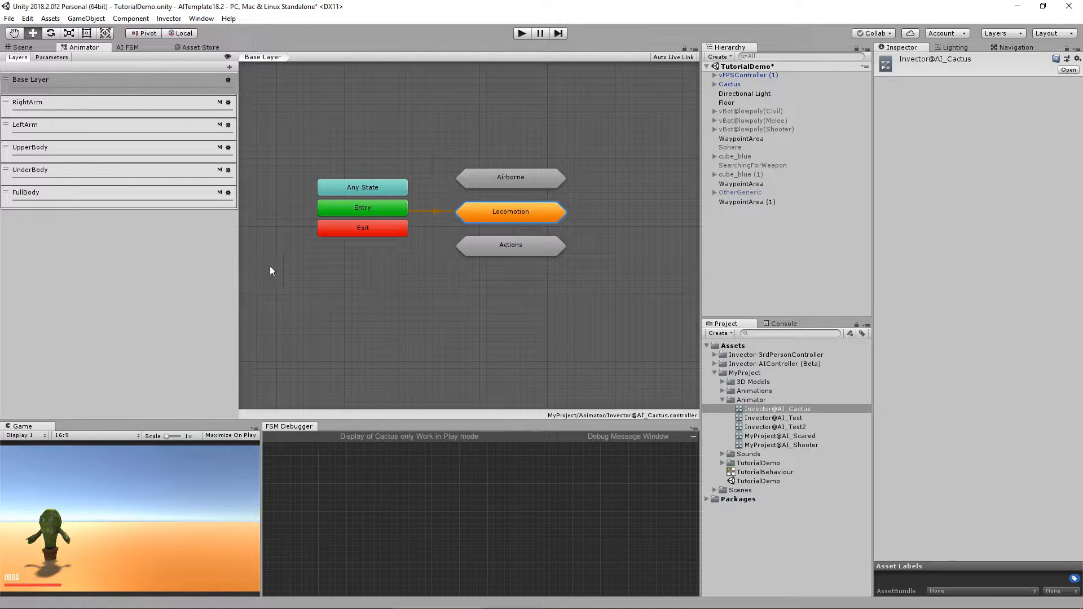
drag(239, 275, 288, 275)
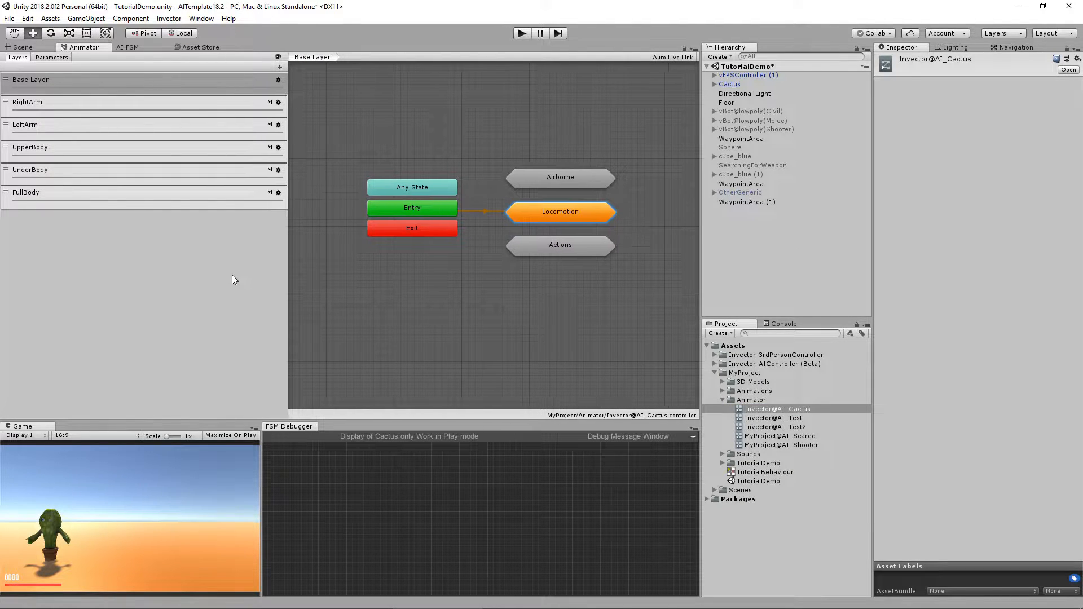
click(288, 292)
drag(286, 294, 124, 299)
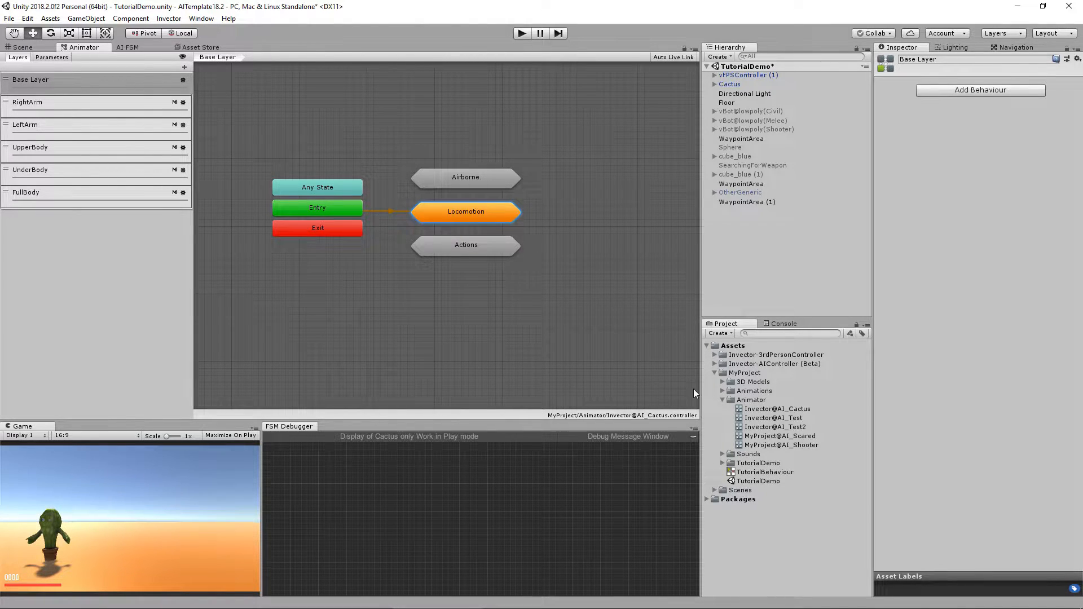
Expand the animation folder of Character_Cactus and preview the Cactus@Dead and Cactus@Get_hit clips
click(723, 400)
click(722, 382)
click(730, 391)
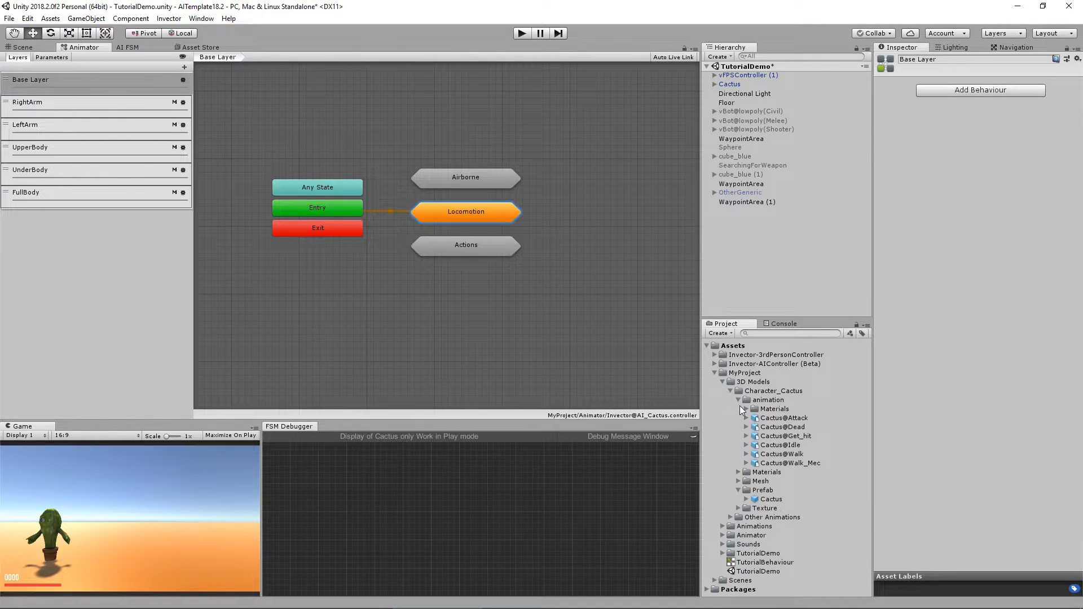
click(807, 425)
click(884, 407)
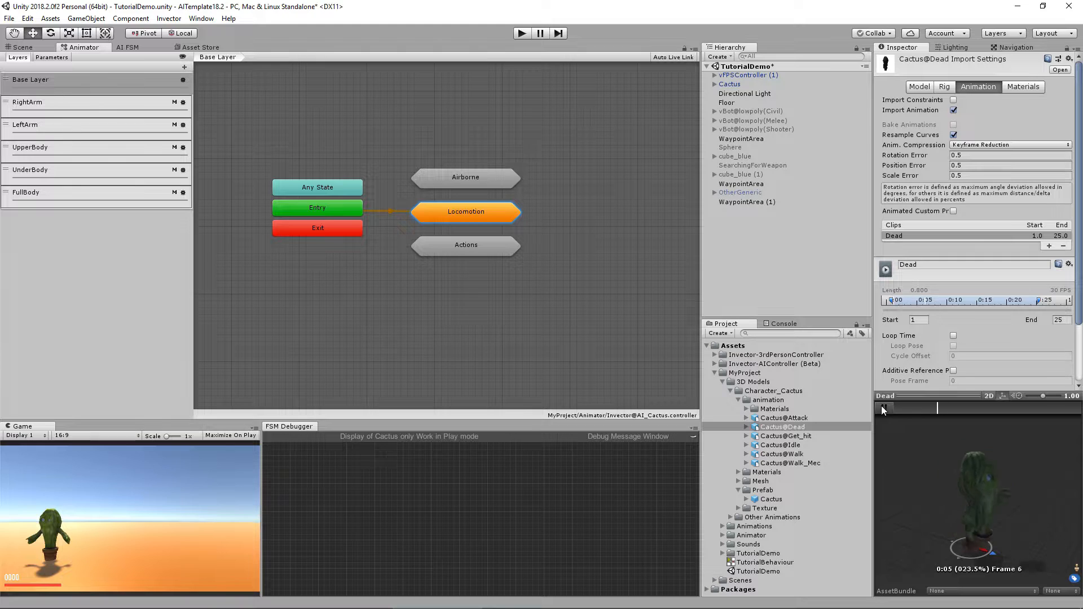
click(784, 435)
click(884, 407)
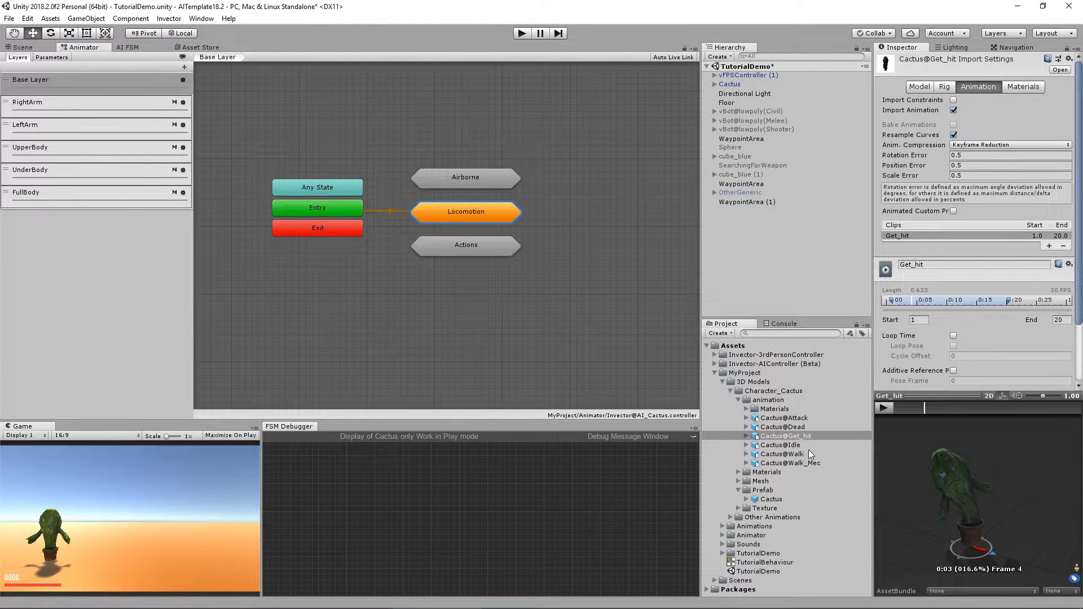
Preview the Cactus@Idle, Cactus@Walk and Cactus@Walk_Mec clips to examine their motion
click(804, 454)
click(784, 445)
click(884, 408)
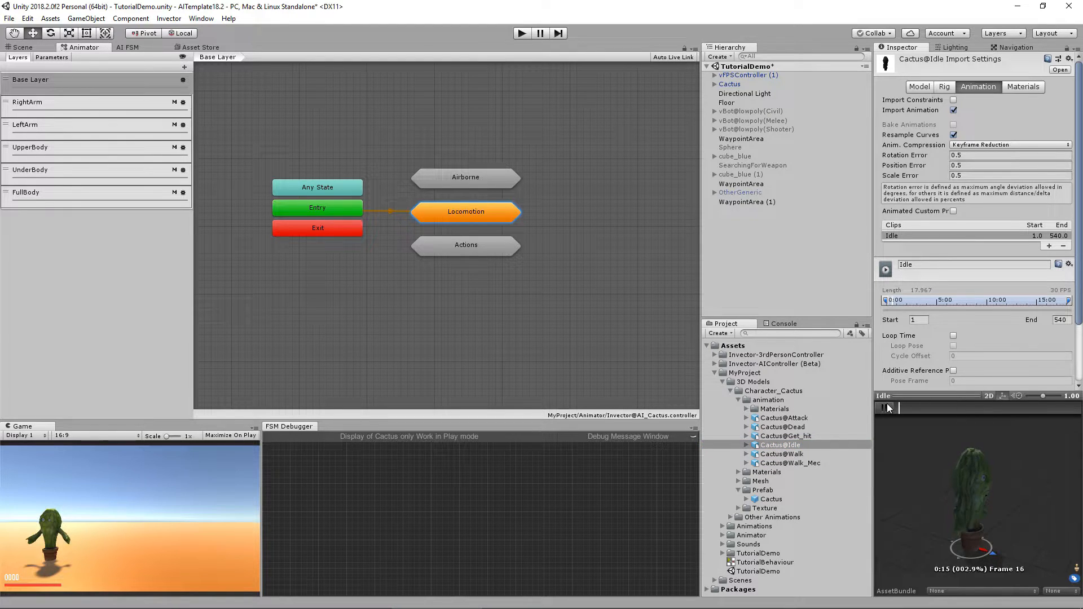
click(806, 454)
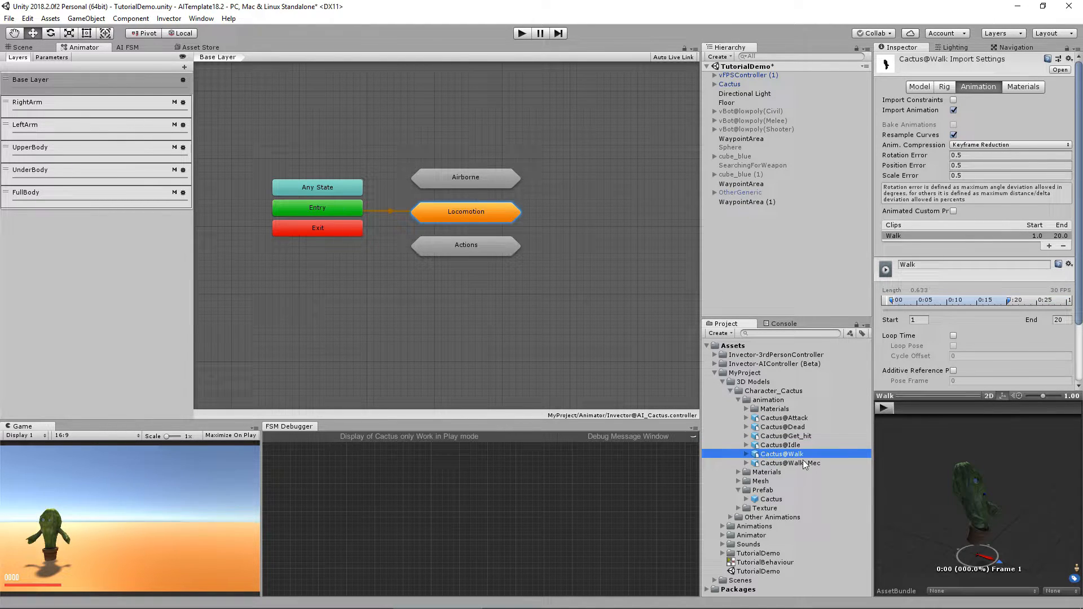
click(887, 407)
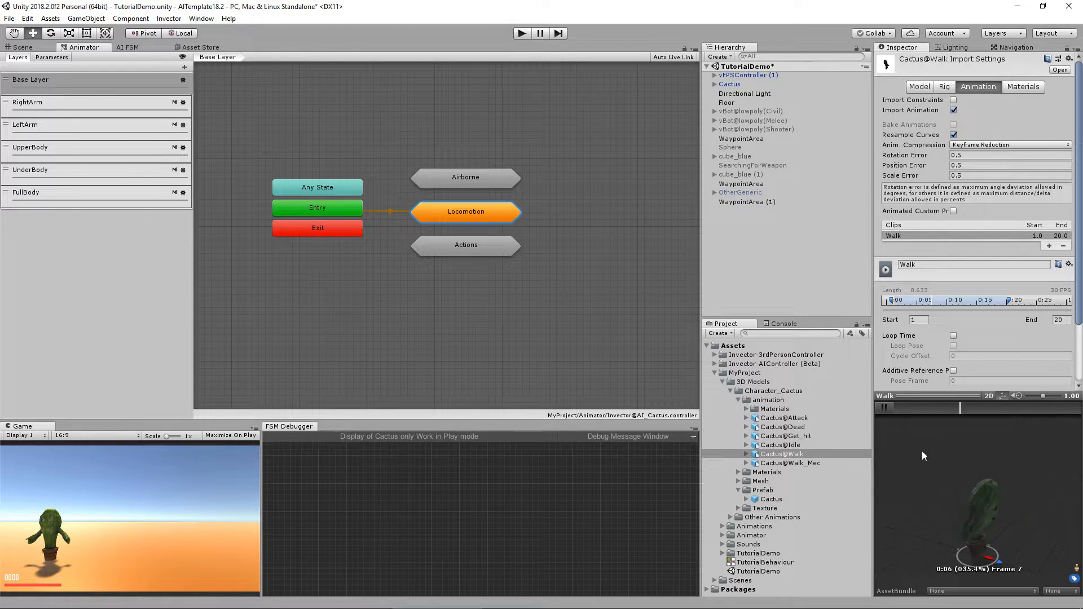
click(790, 464)
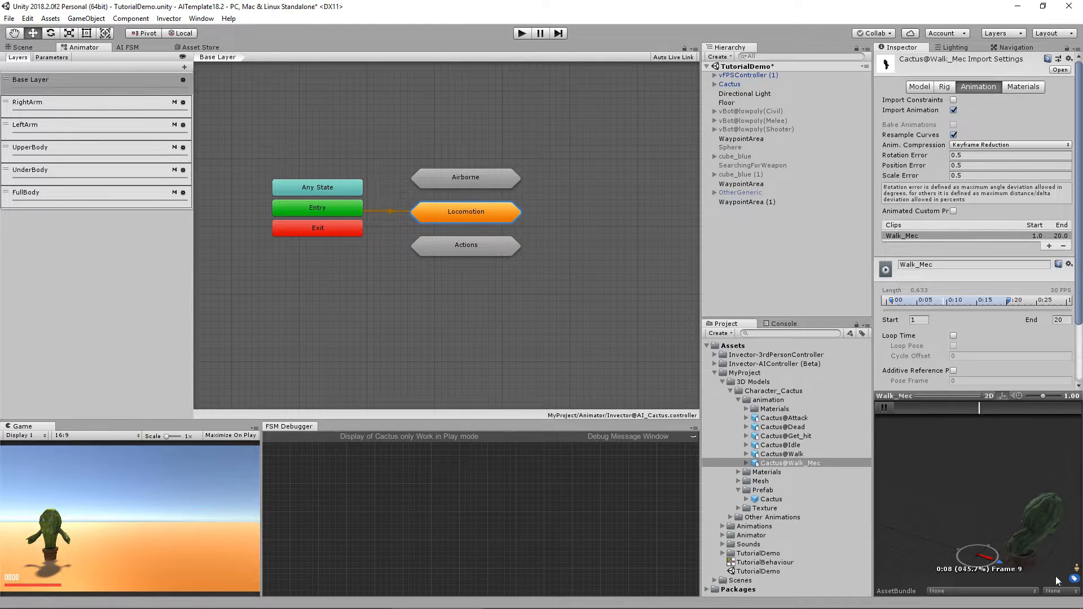
click(885, 408)
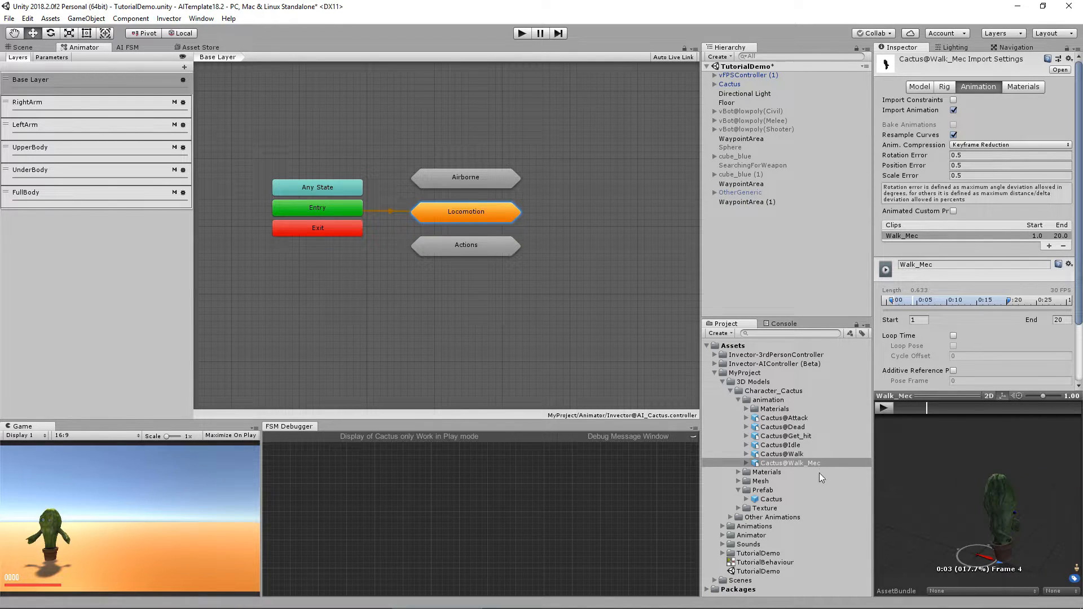
Enable Loop Time for the Cactus@Idle clip, apply the import settings and preview the animation
click(798, 445)
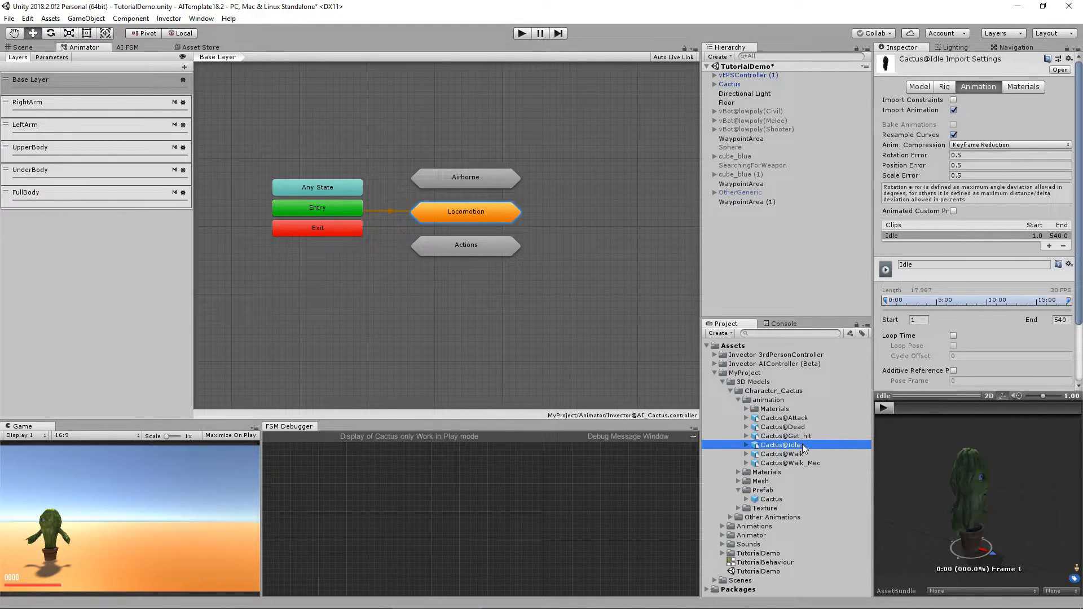
ctrl+click(804, 454)
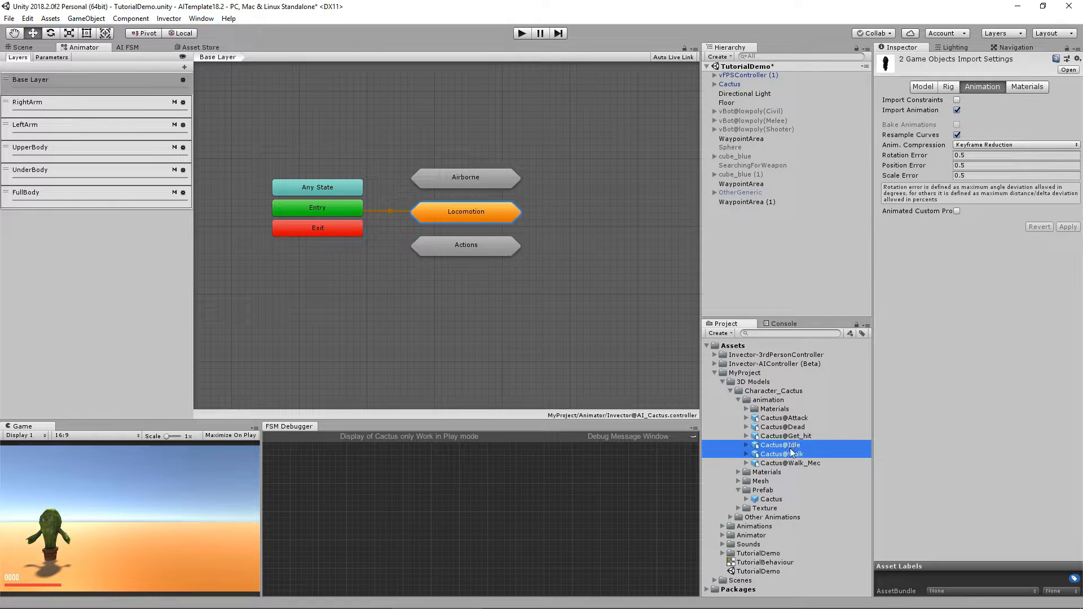
click(796, 445)
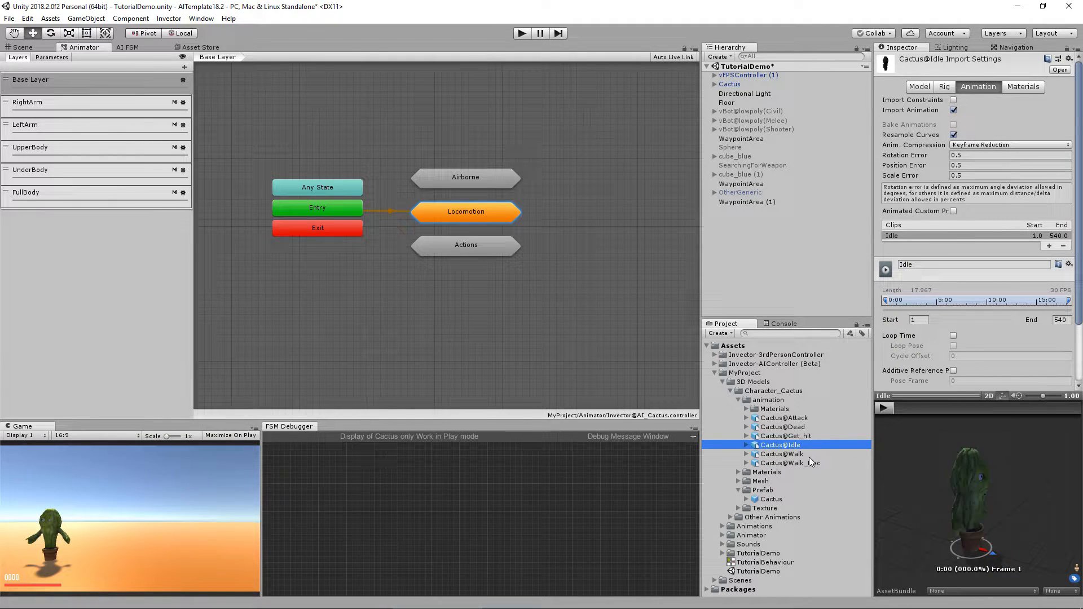
click(954, 336)
scroll(964, 344, down, 3)
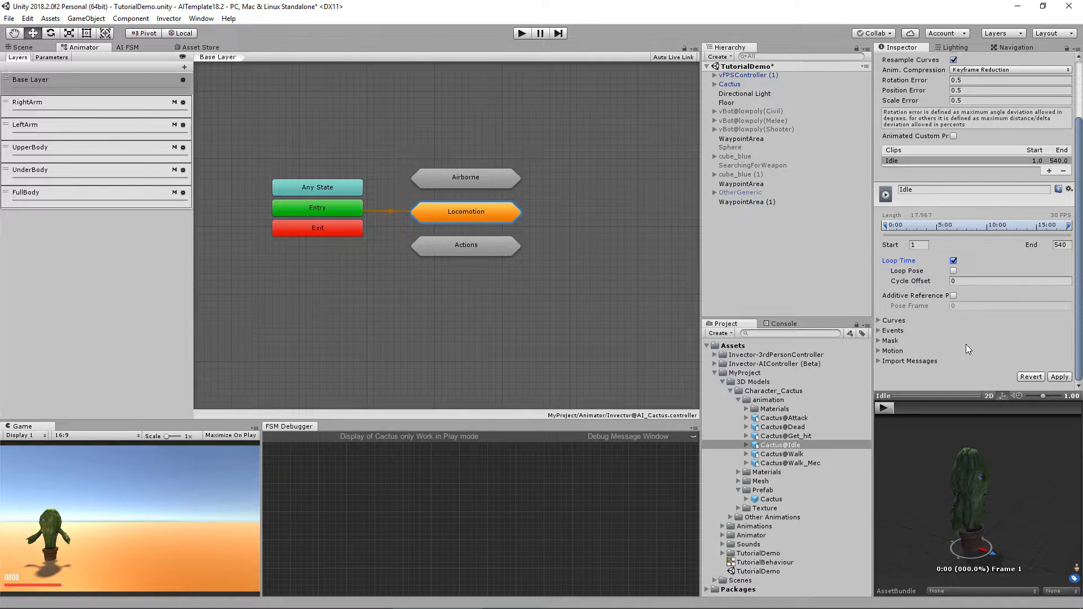
click(1060, 376)
click(884, 408)
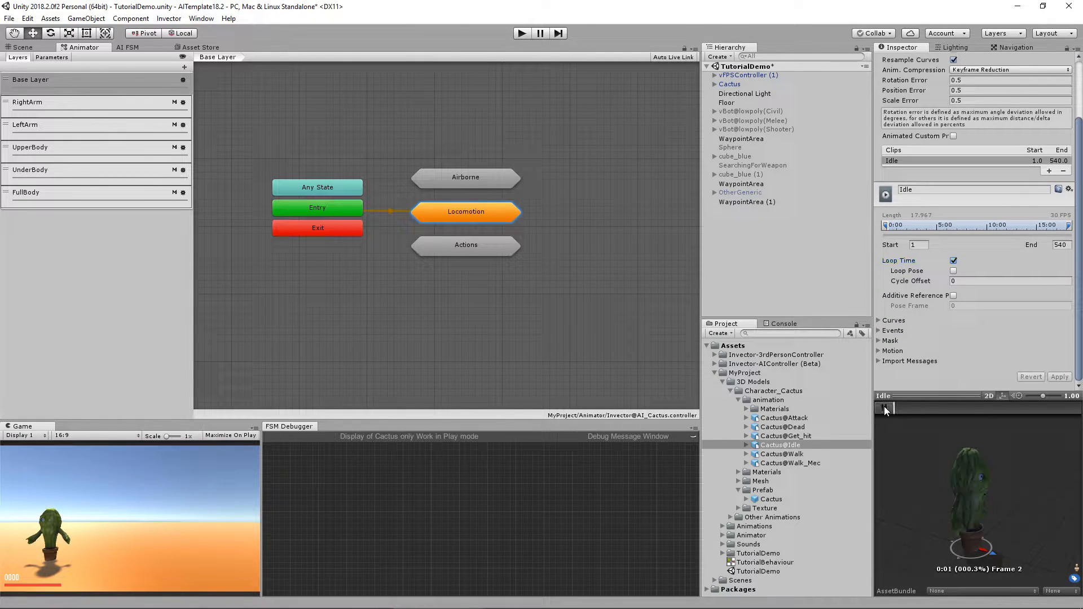
click(884, 408)
Enable Loop Time for the Cactus@Walk clip, apply the import settings and preview the animation
click(788, 454)
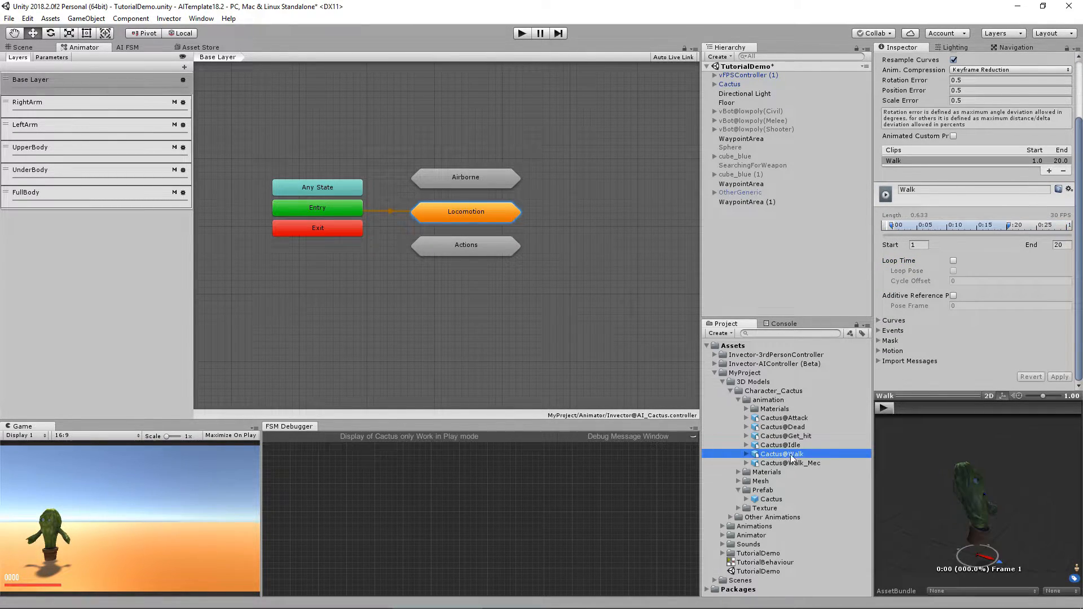
click(953, 261)
click(1059, 376)
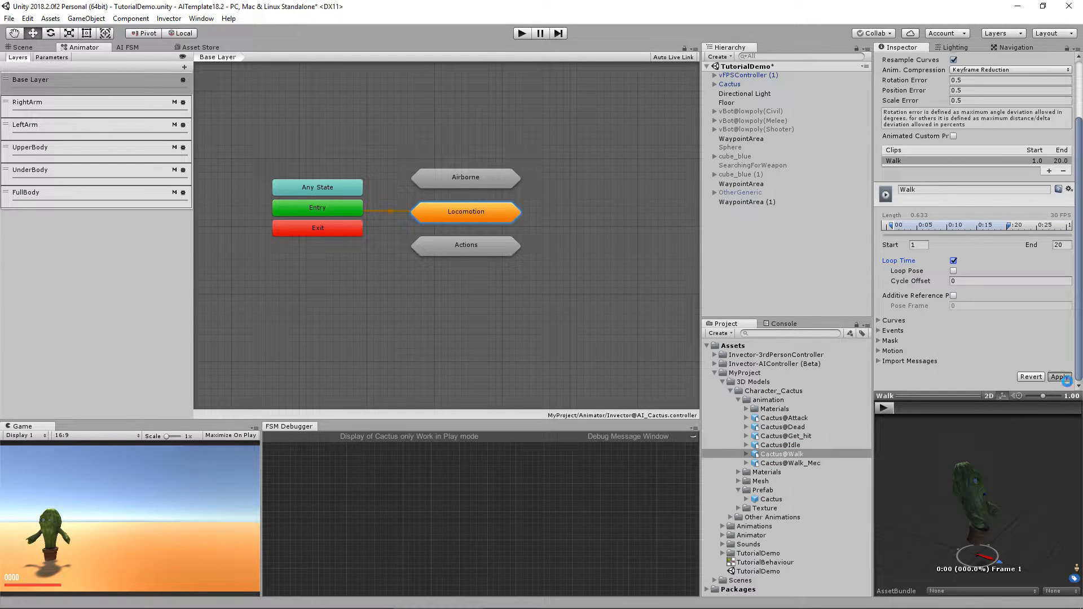
click(885, 408)
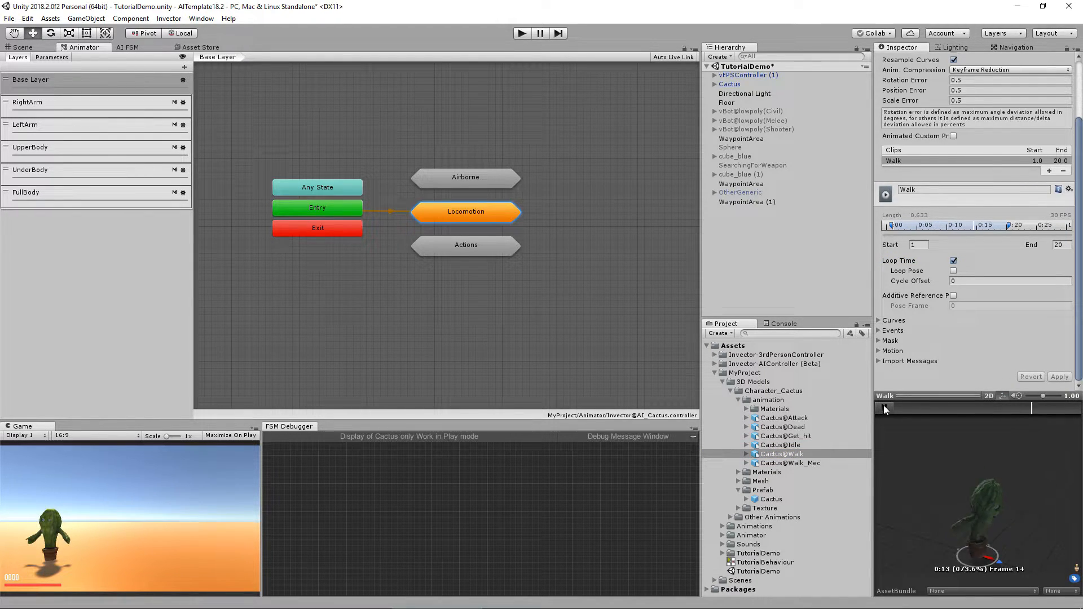
Open the Locomotion state machine of the Base Layer in the animator graph
click(491, 314)
scroll(502, 310, down, 1)
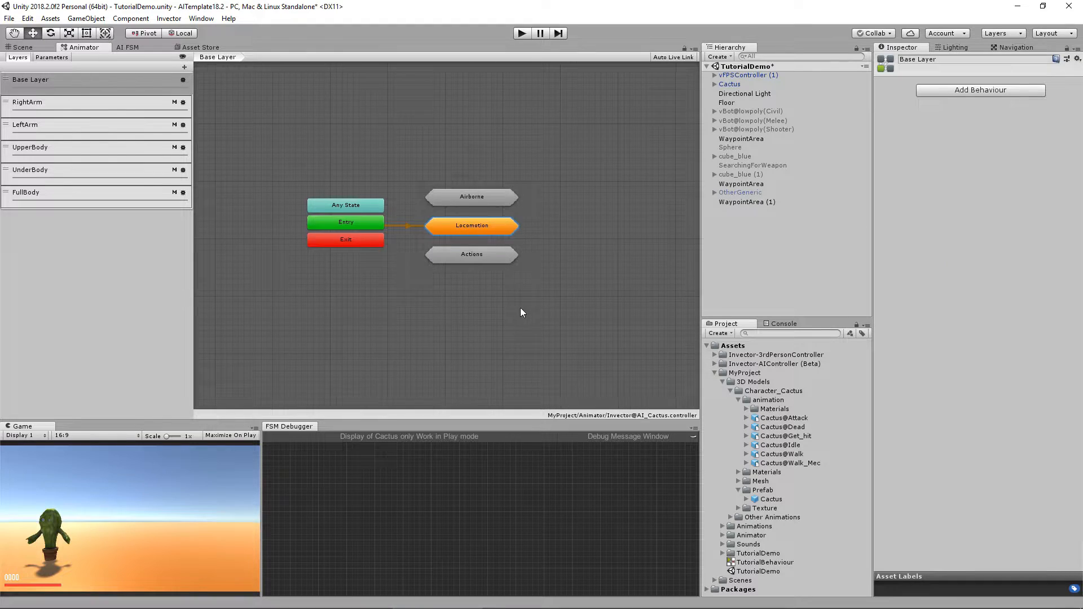
scroll(520, 307, up, 1)
middle_drag(520, 308, 493, 319)
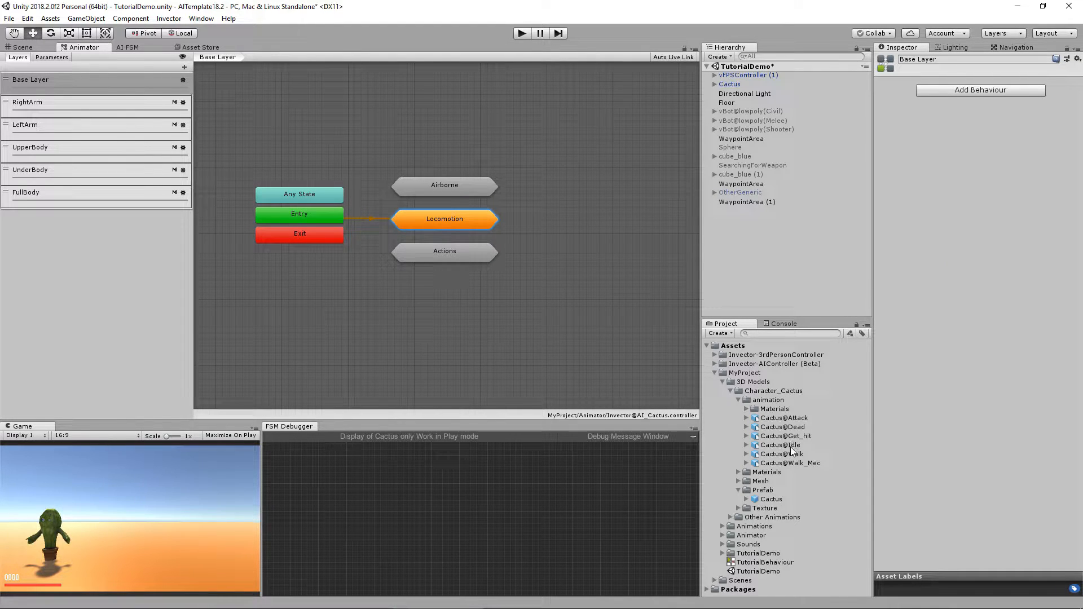
double_click(439, 216)
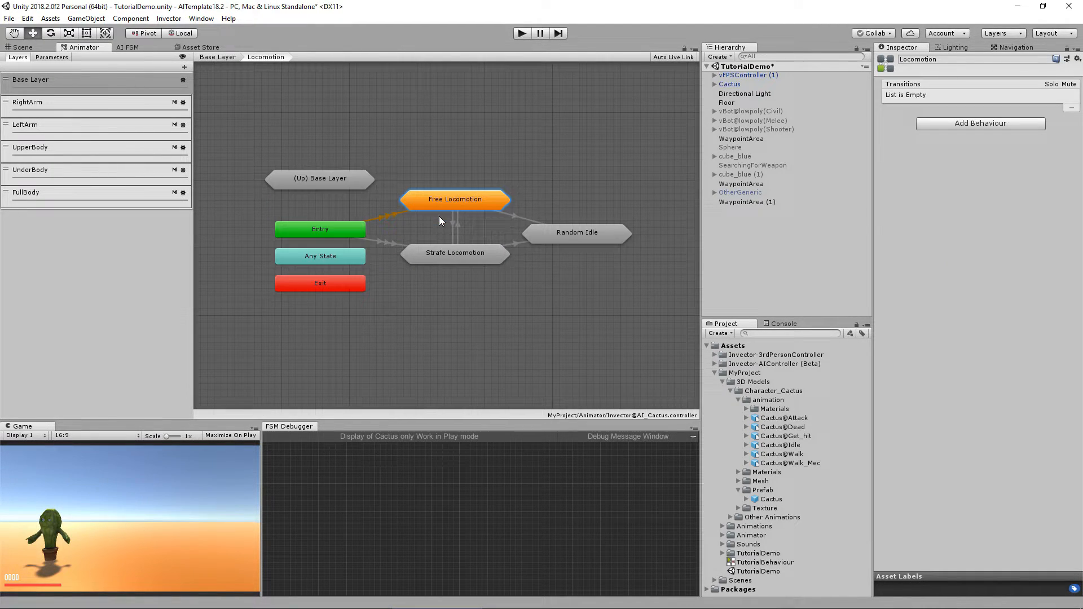
middle_drag(439, 223, 409, 242)
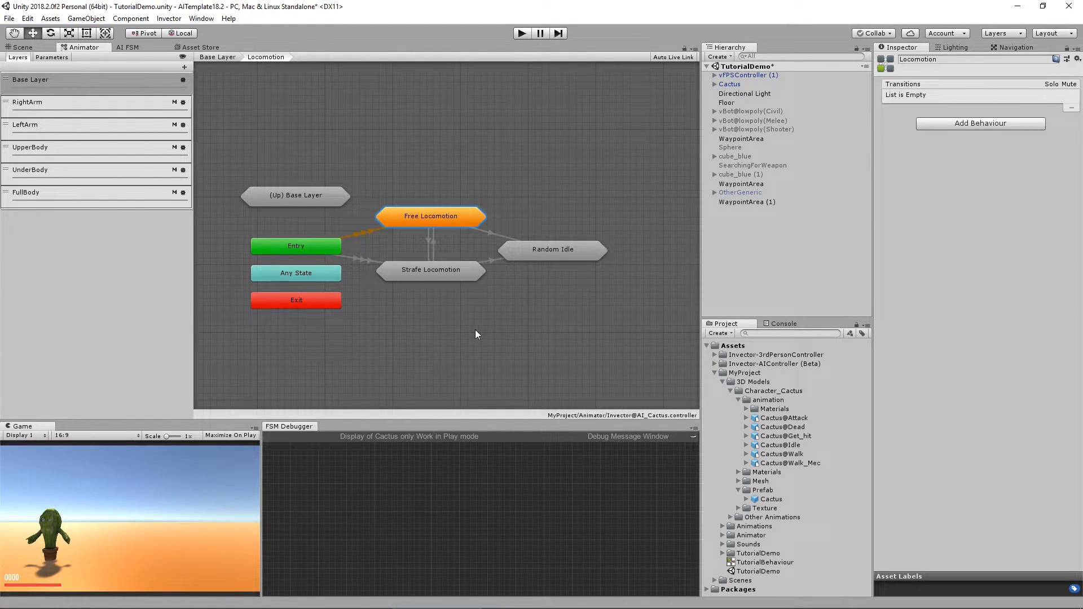
Examine the Strafing Movement blend tree inside Strafe Locomotion and return to the Locomotion level
double_click(419, 270)
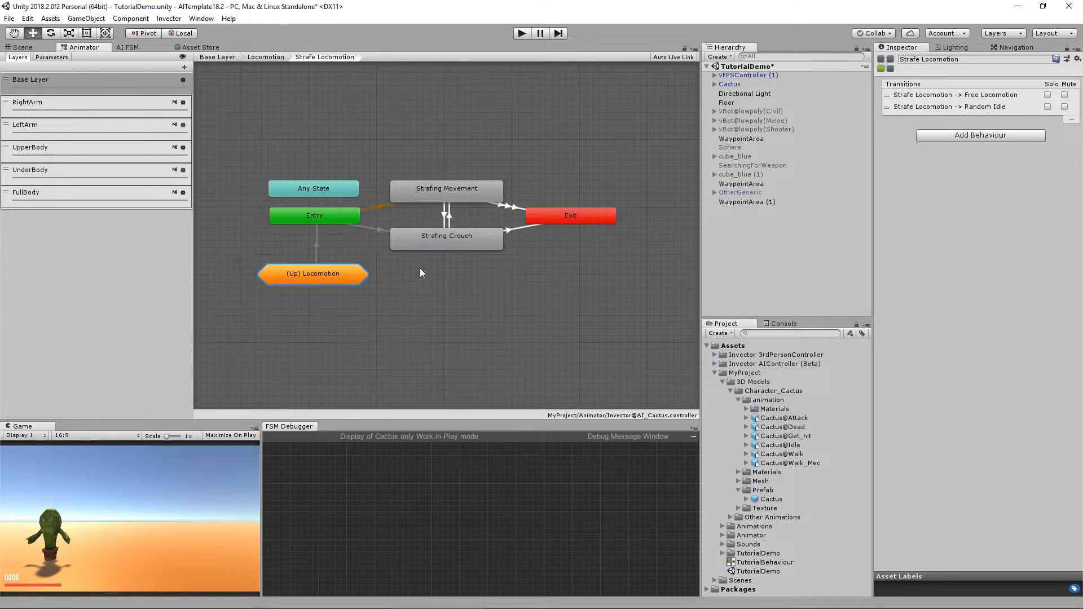
double_click(438, 195)
scroll(446, 214, up, 5)
middle_drag(446, 214, 391, 370)
scroll(412, 290, up, 5)
scroll(501, 227, down, 7)
scroll(519, 196, up, 1)
middle_drag(519, 195, 417, 274)
scroll(418, 271, up, 2)
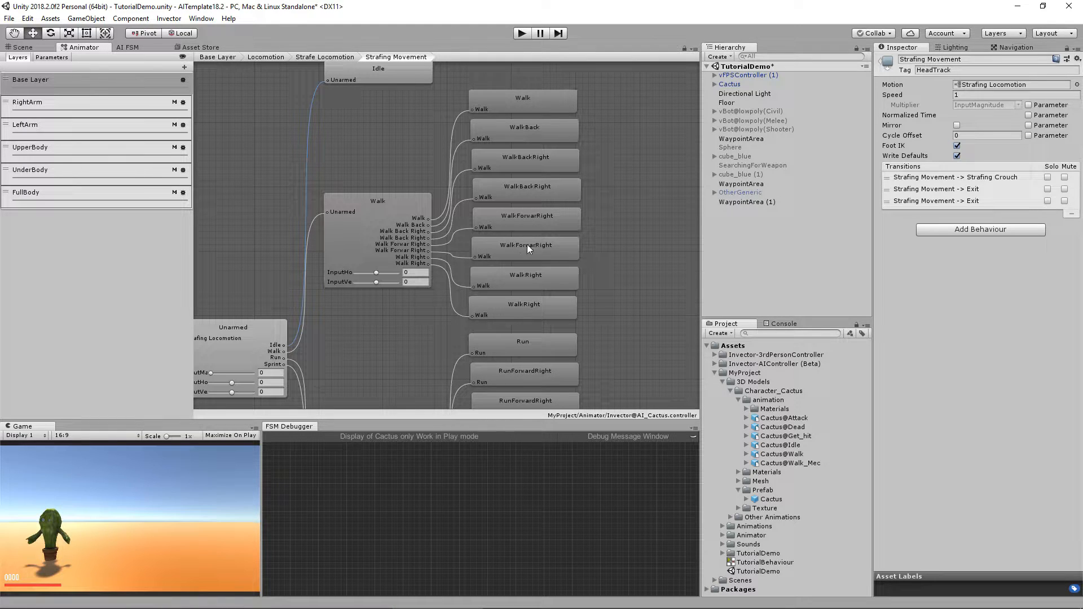
double_click(281, 193)
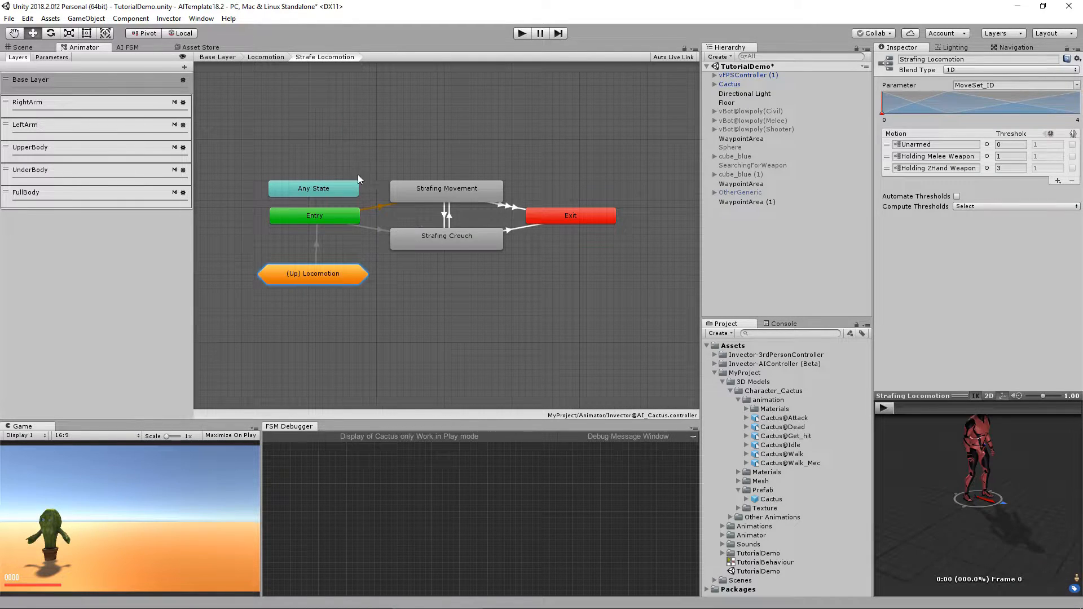
double_click(313, 274)
Delete the Strafe Locomotion and Random Idle state machines from Locomotion
drag(403, 327, 482, 269)
click(574, 248)
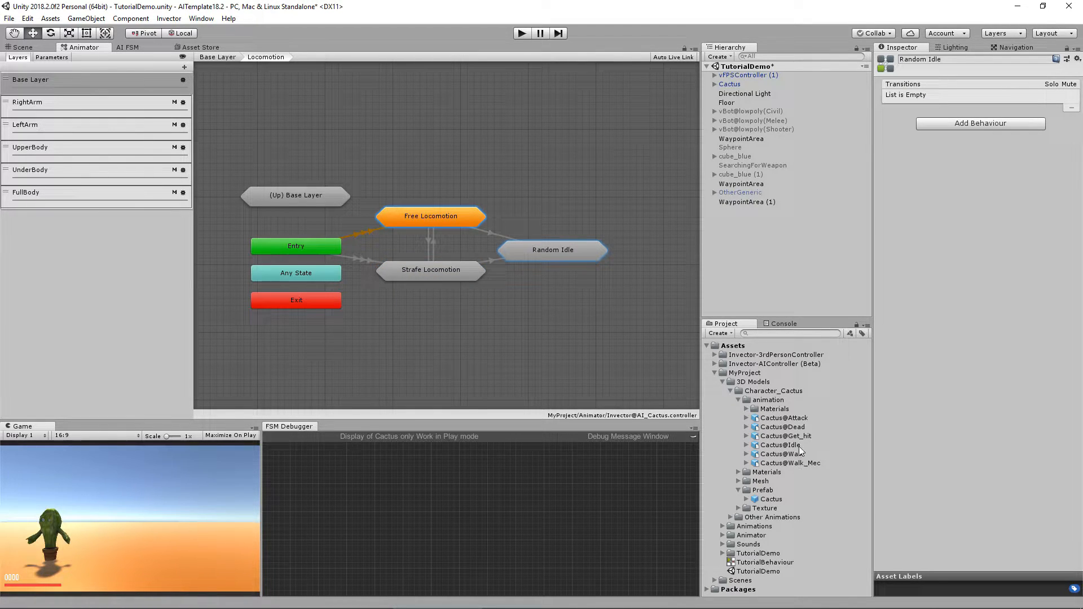
drag(628, 342, 434, 246)
key(Delete)
Delete the Free Crouch state inside the Free Locomotion state machine
double_click(434, 246)
drag(411, 157, 486, 250)
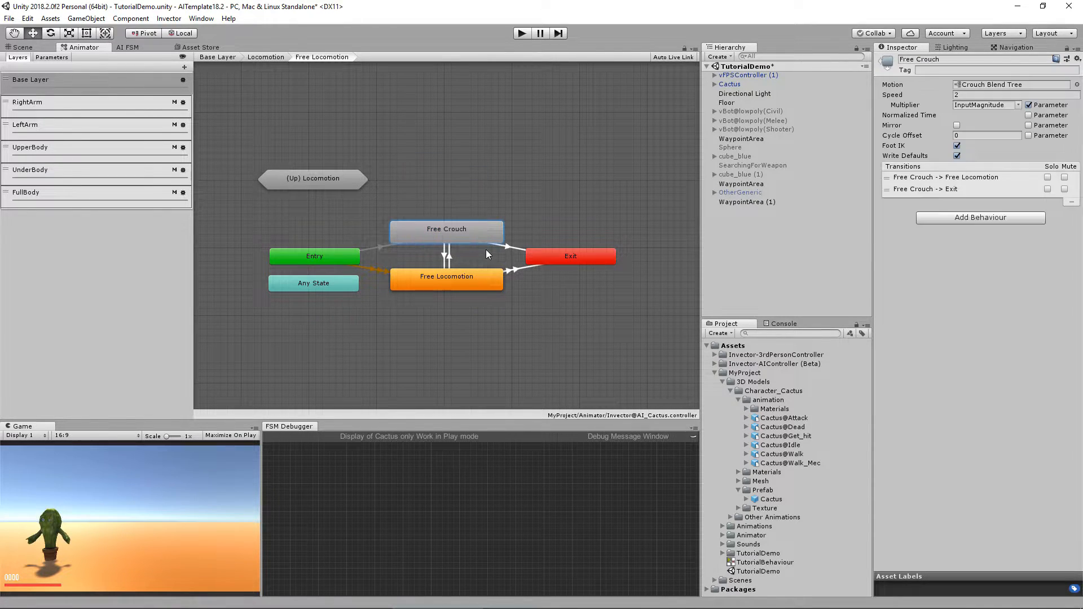
key(Delete)
Copy the Free Locomotion state out of its state machine and paste it into the parent Locomotion level
right_click(445, 279)
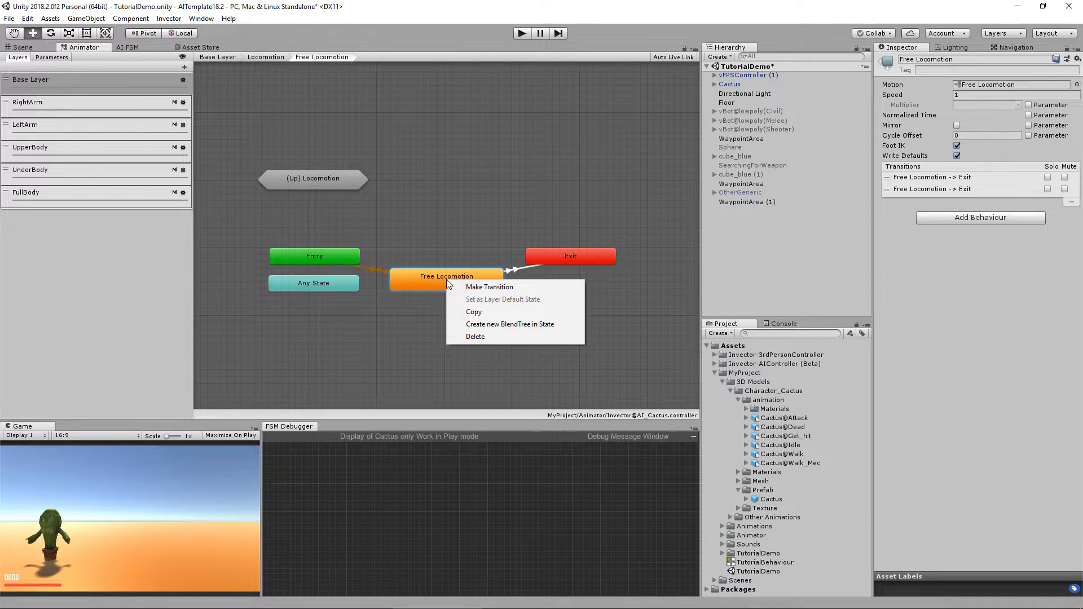
click(474, 312)
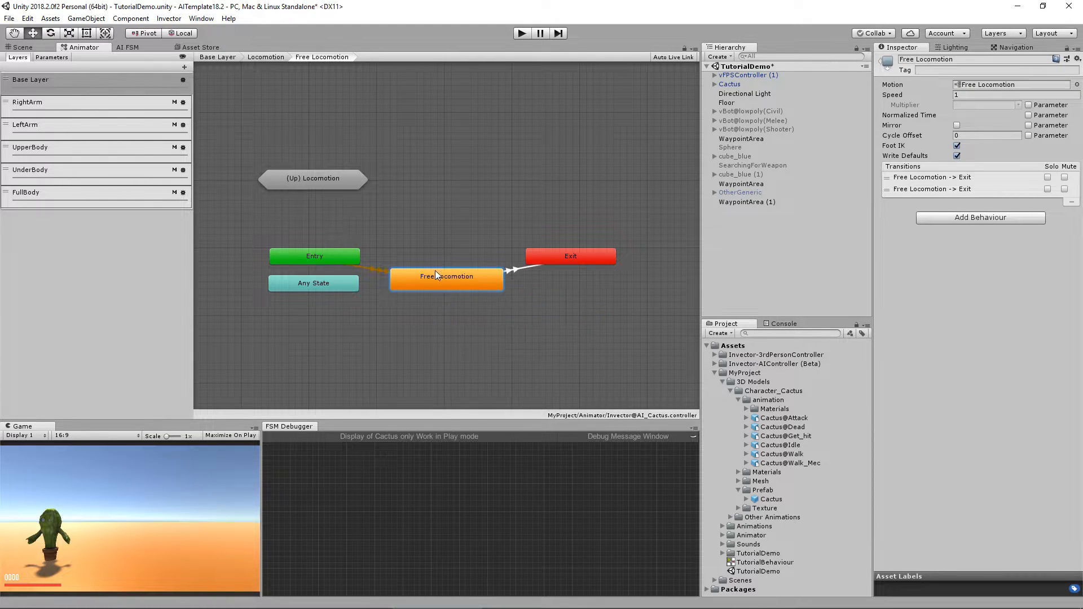
right_click(450, 309)
click(462, 329)
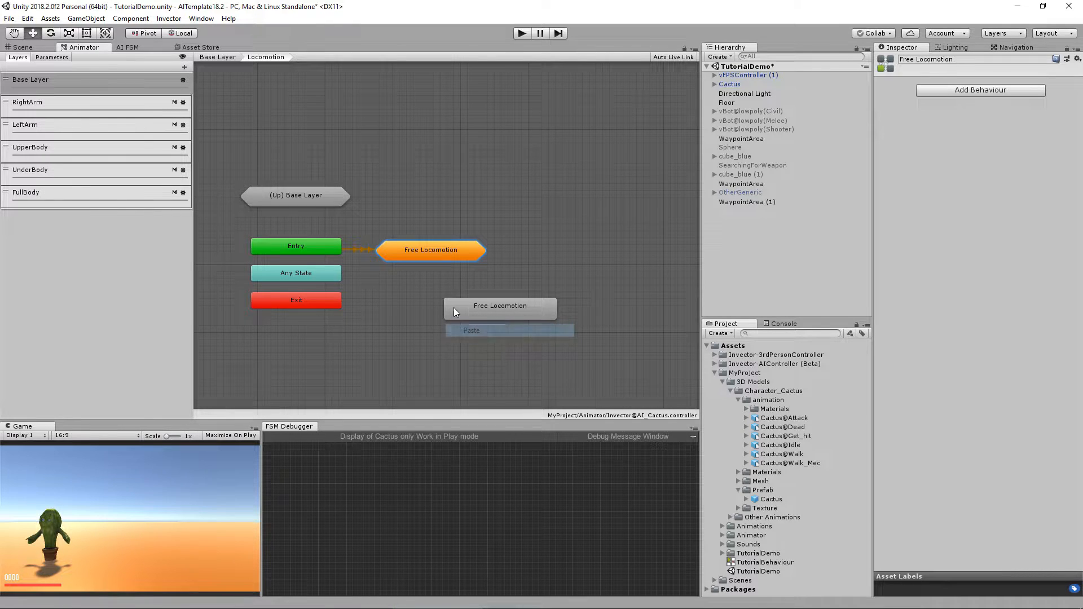
Delete the Free Locomotion state machine and place the pasted Free Locomotion state beside Entry
click(435, 248)
key(Delete)
drag(432, 307, 432, 249)
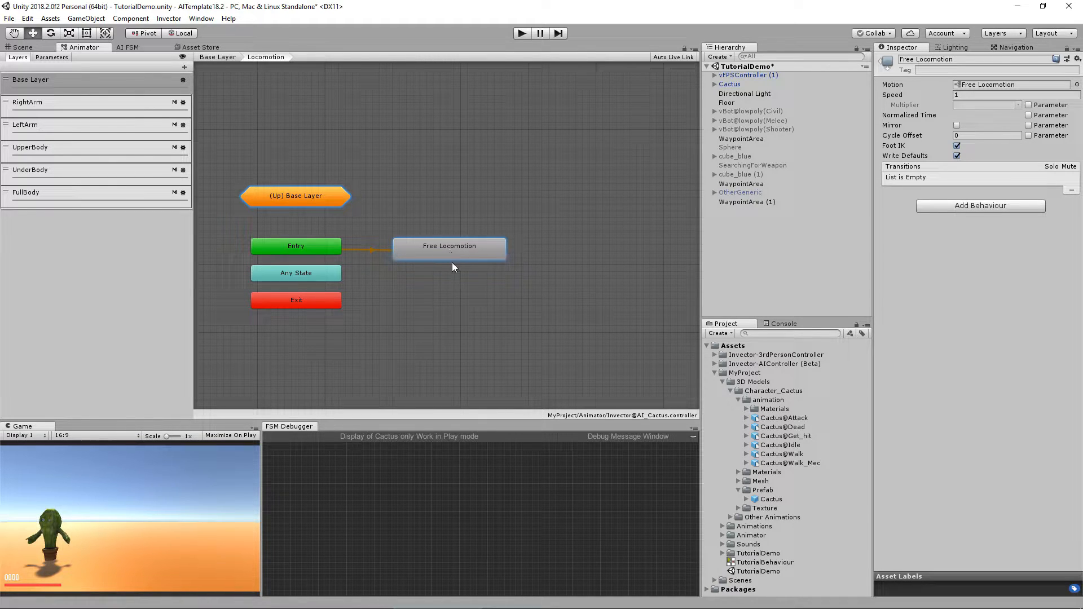
Open the Free Locomotion blend tree and examine the parameters and motions of its root, Idle and Walk nodes
double_click(442, 251)
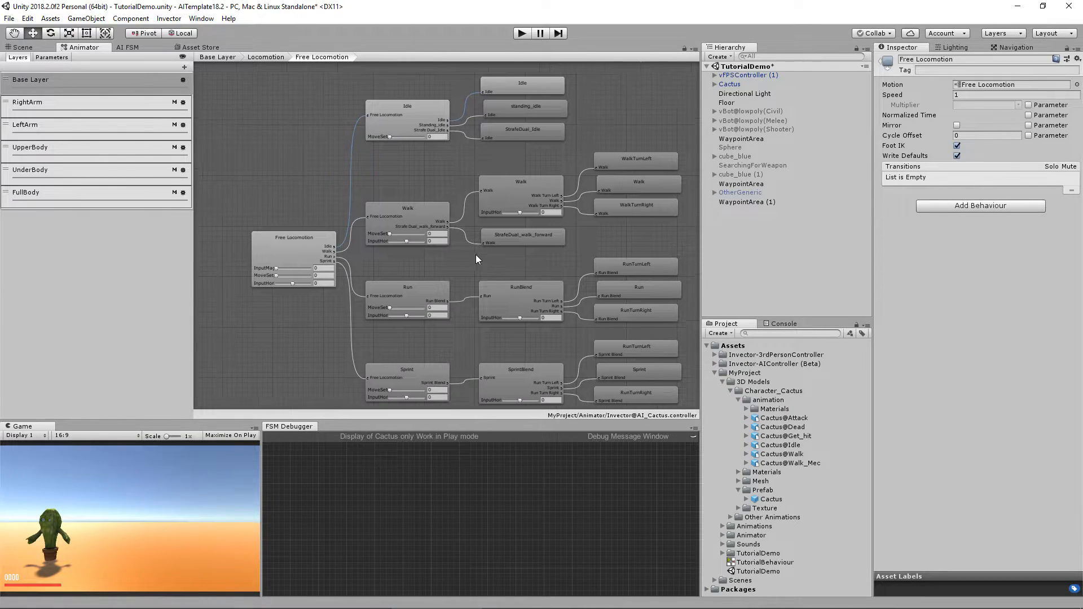
click(351, 246)
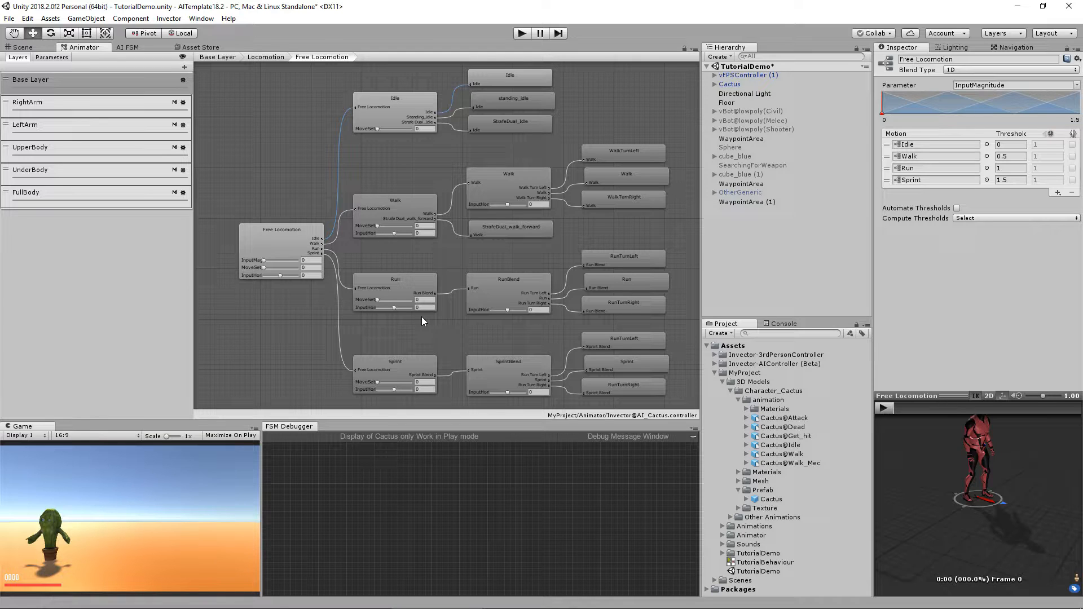
click(314, 260)
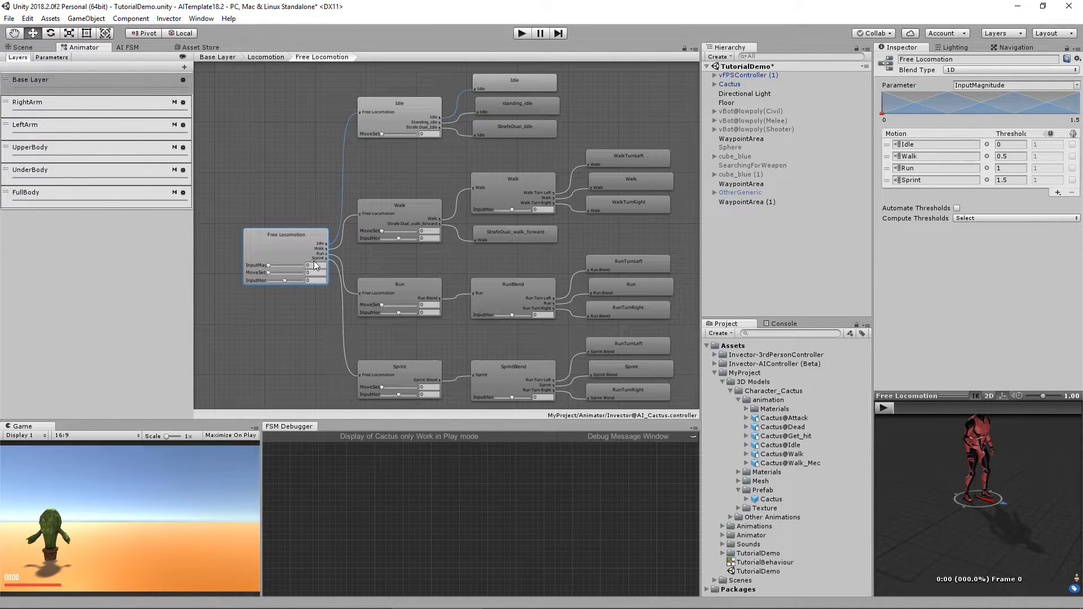
click(383, 117)
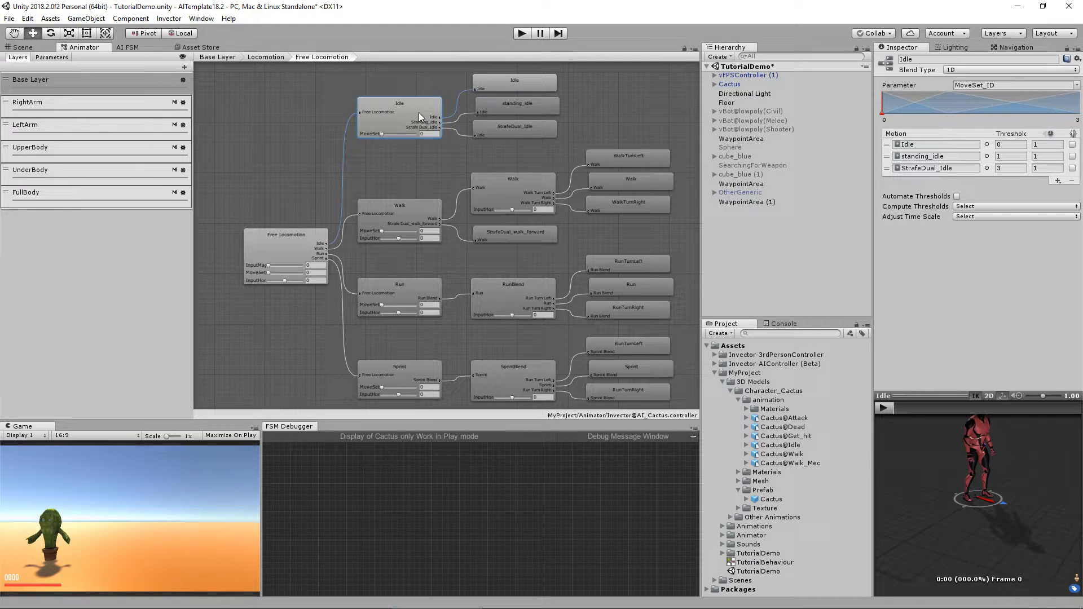
click(504, 186)
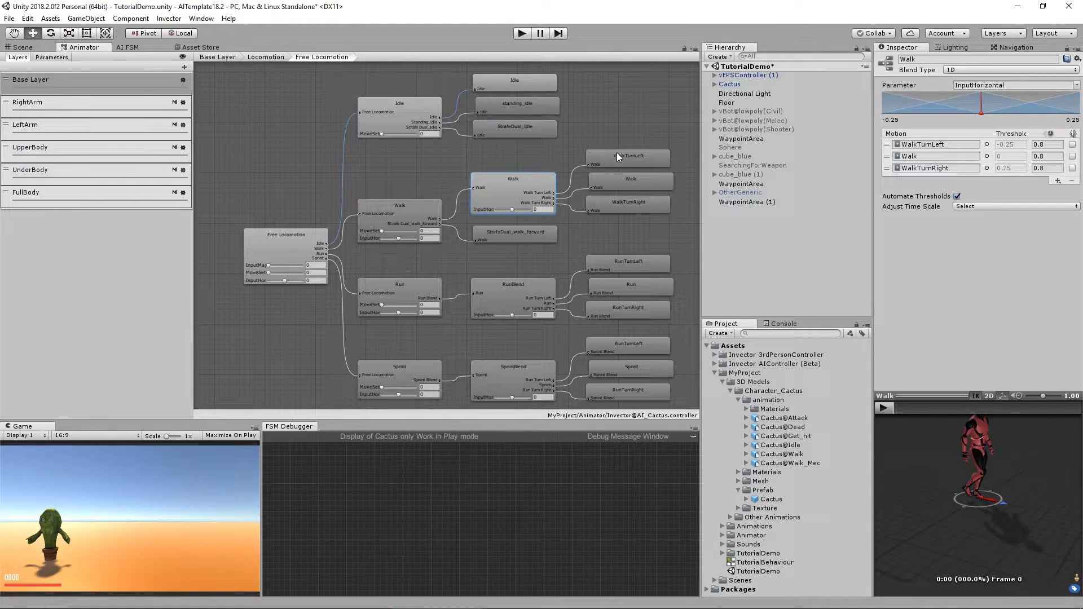
click(309, 238)
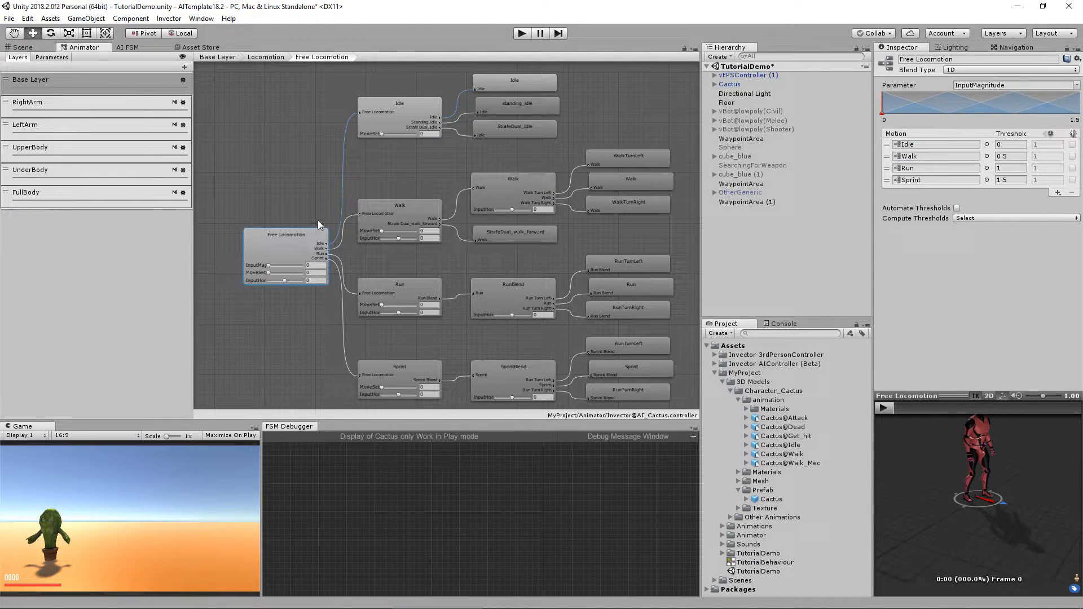
Replace the Idle blend tree in Free Locomotion with the Idle clip from Cactus@Idle and preview it
click(747, 445)
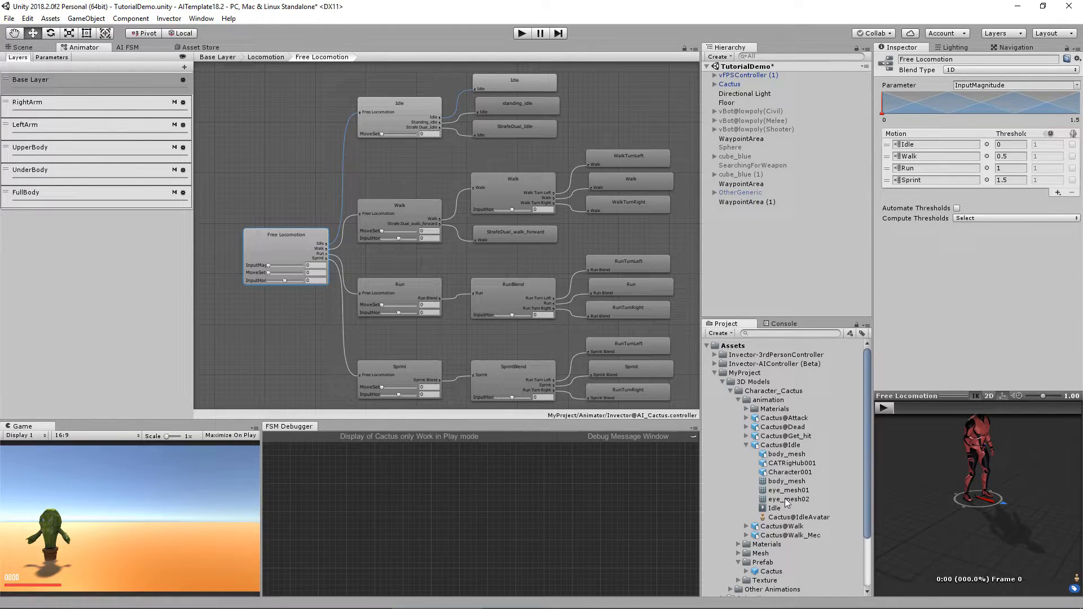
drag(774, 507, 921, 148)
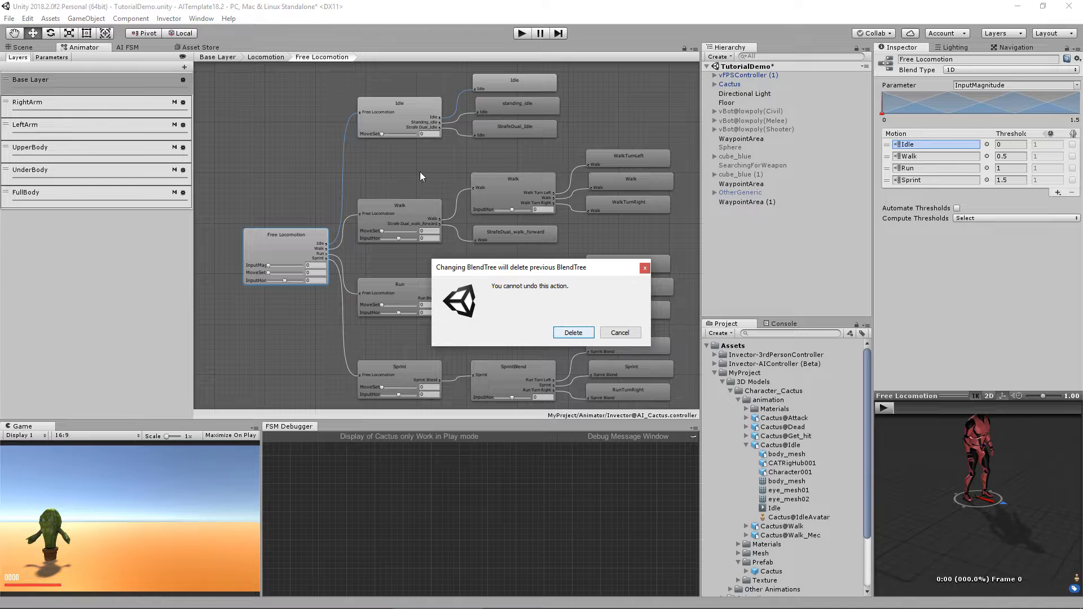
click(573, 333)
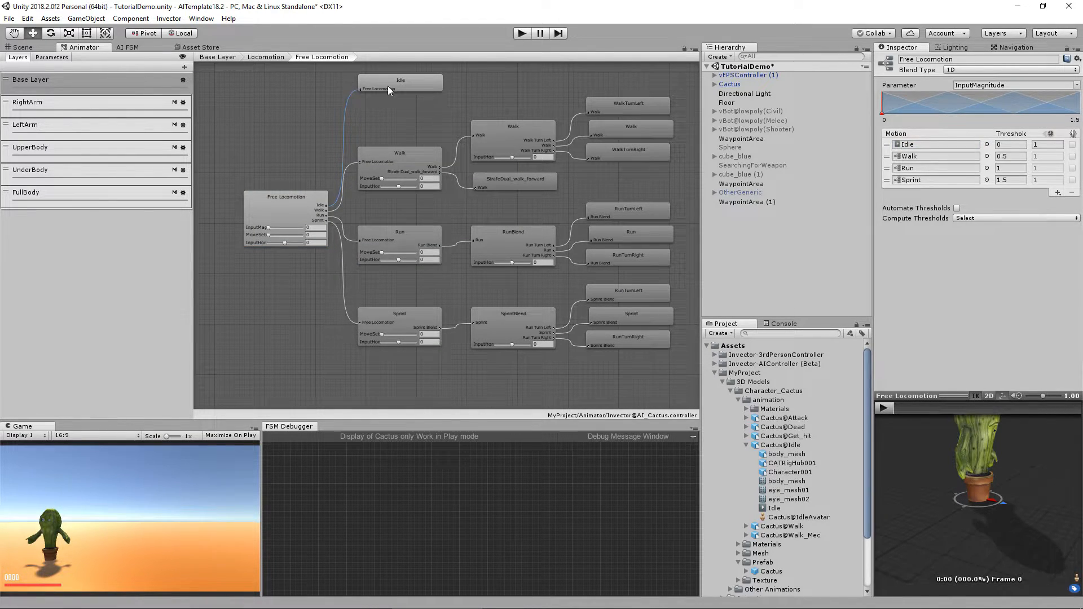
click(885, 408)
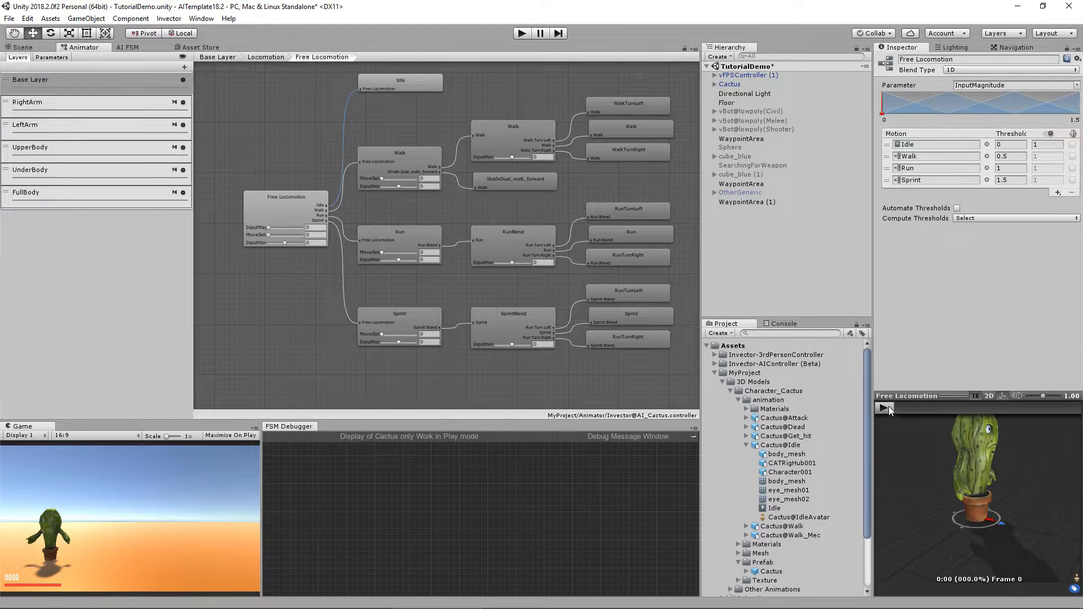
click(885, 408)
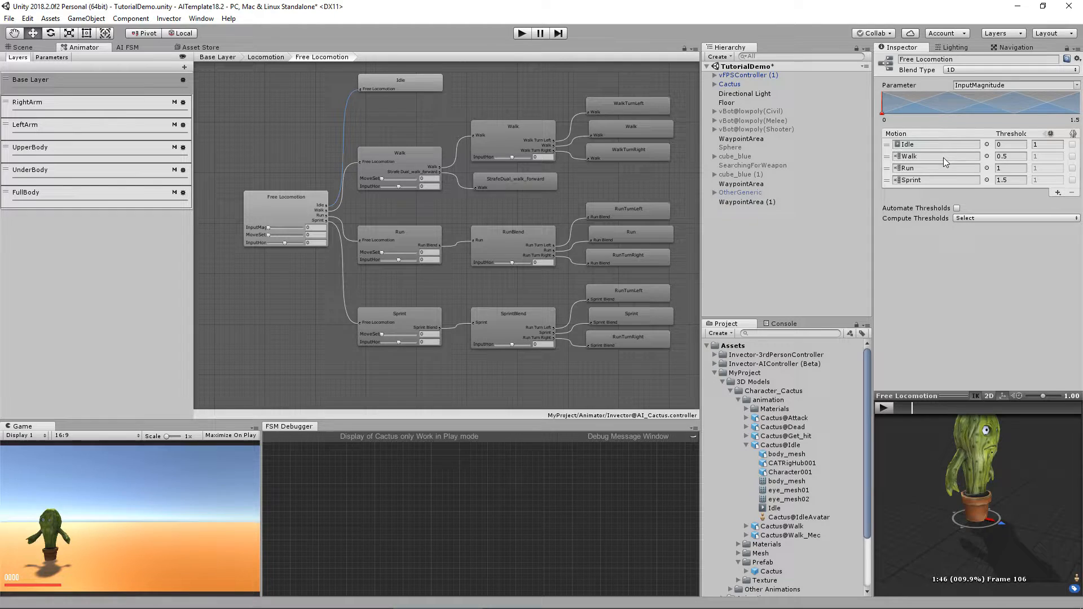
Replace the Walk blend tree in Free Locomotion with the Walk clip from Cactus@Walk
click(747, 445)
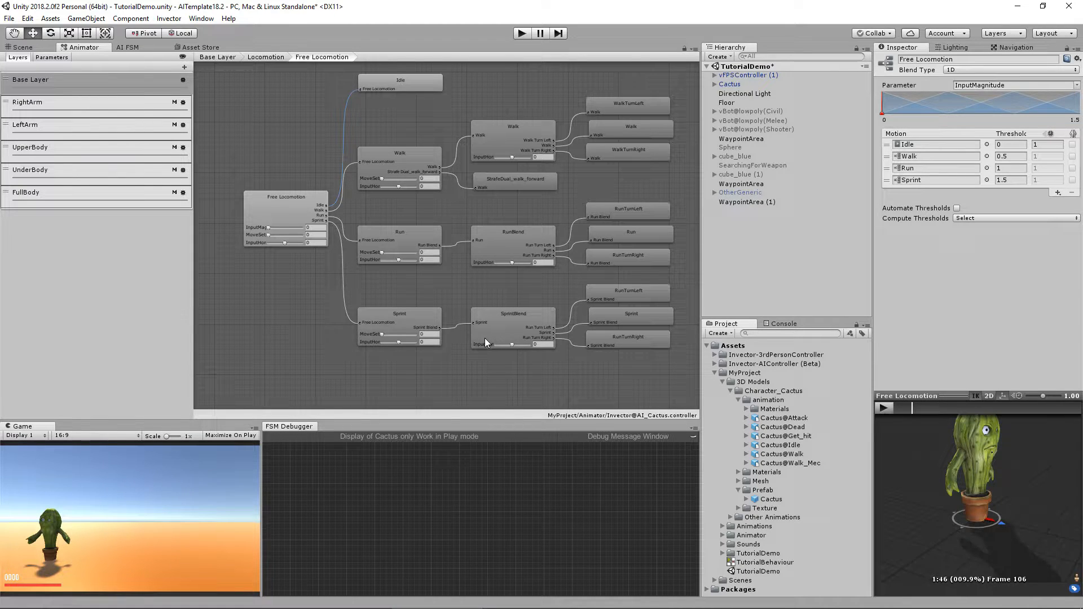
click(311, 205)
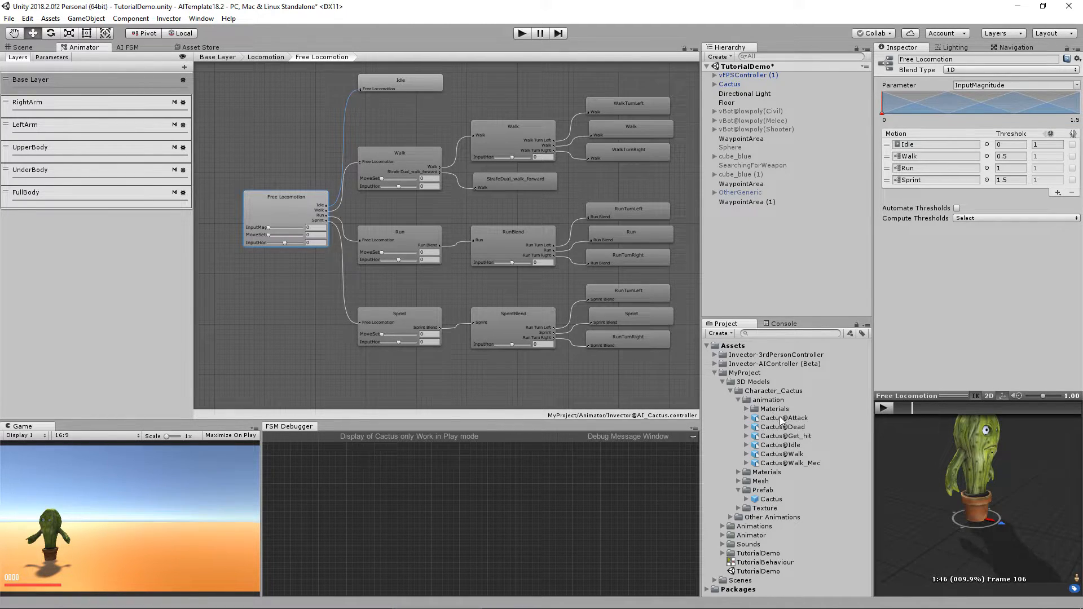
click(747, 454)
drag(776, 519, 920, 158)
click(573, 333)
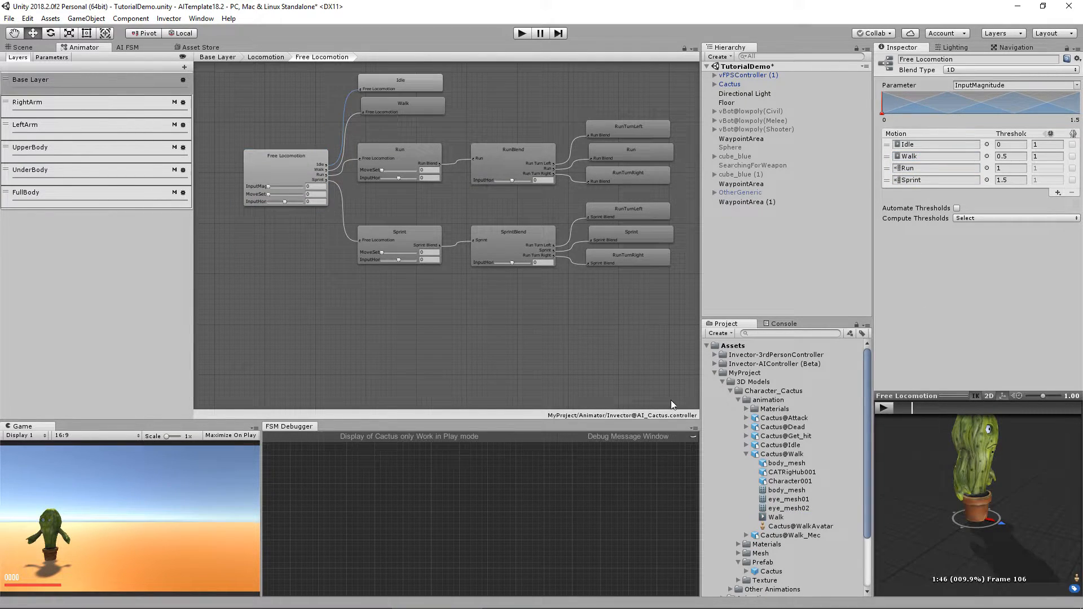
Replace the Run and Sprint blend trees in Free Locomotion with the Walk clip, deleting the previous blend trees
drag(920, 268, 937, 168)
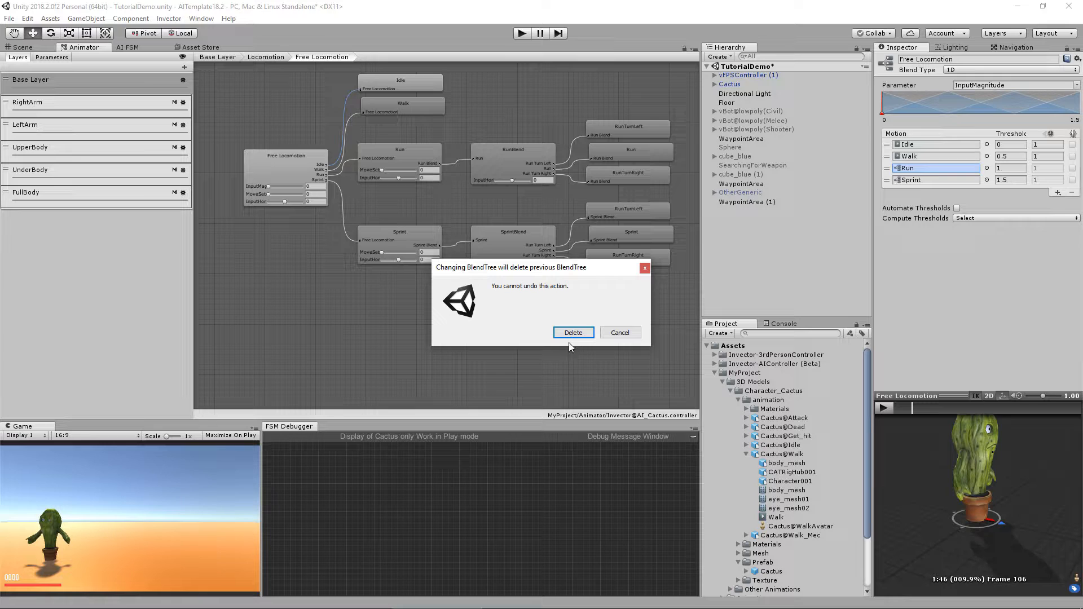
click(570, 335)
drag(925, 224, 920, 180)
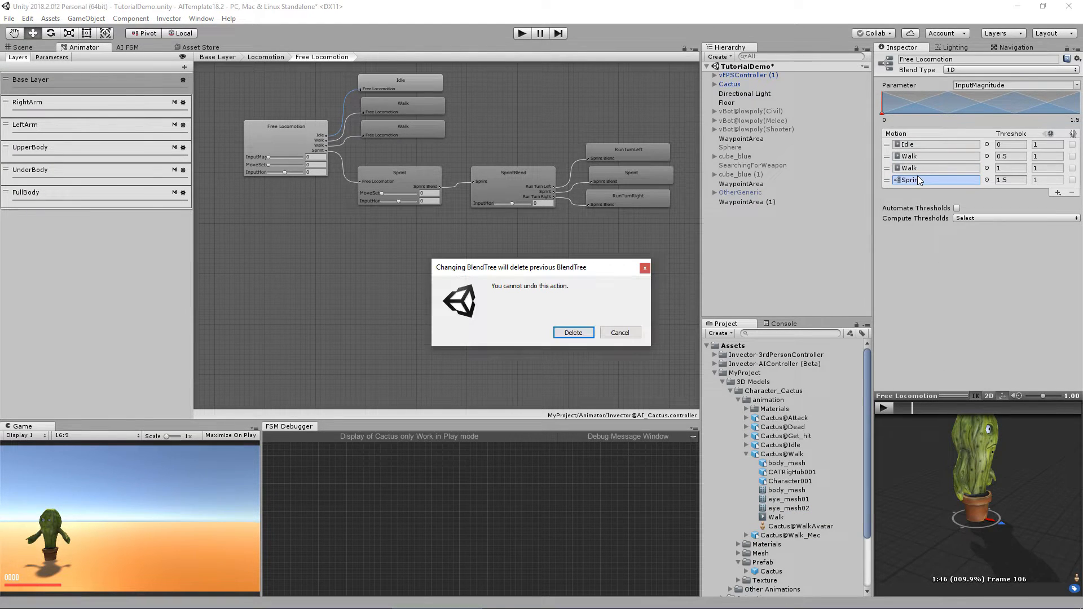
click(574, 333)
Set the animation speed of the Walk motions to 0.8 at threshold 0.5 and 1.25 at threshold 1.5, and preview the blend
click(1048, 156)
text(0.8)
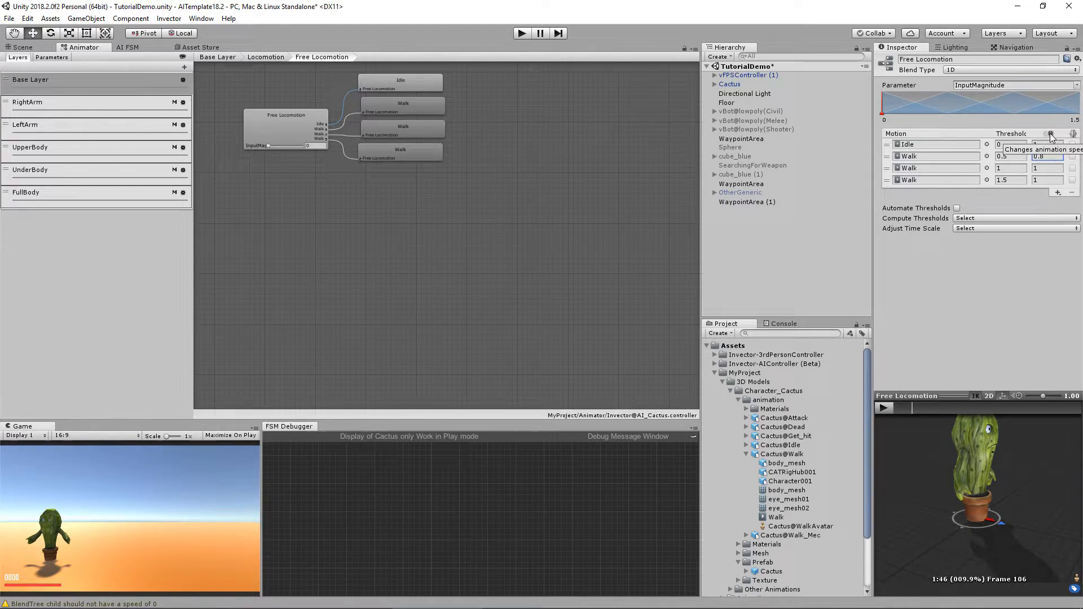
click(1049, 168)
click(1051, 179)
text(1.25)
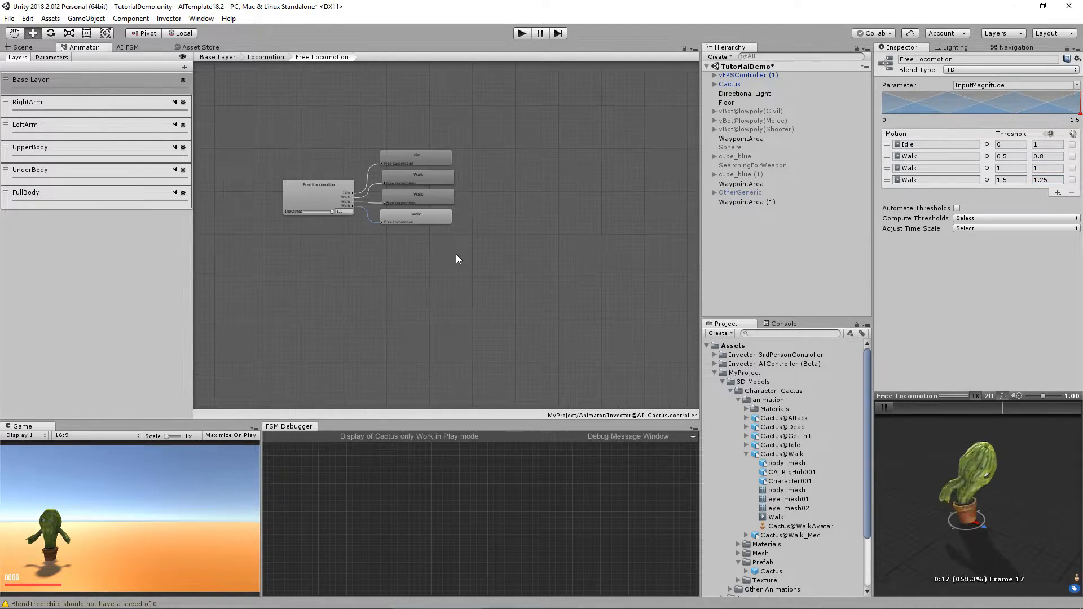
scroll(455, 255, up, 5)
scroll(451, 225, down, 4)
middle_drag(428, 225, 481, 241)
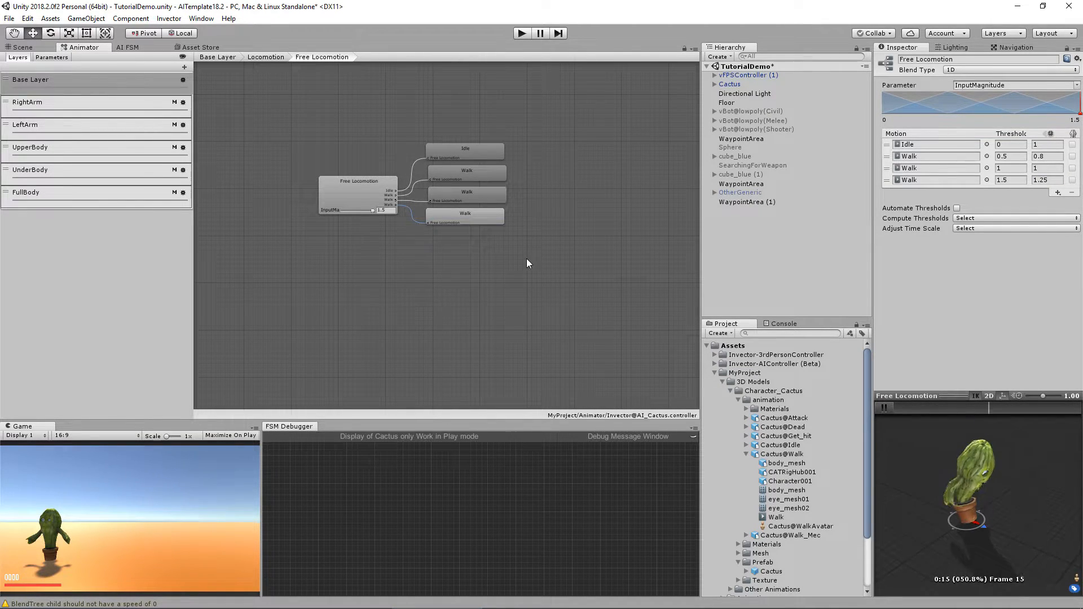
click(884, 407)
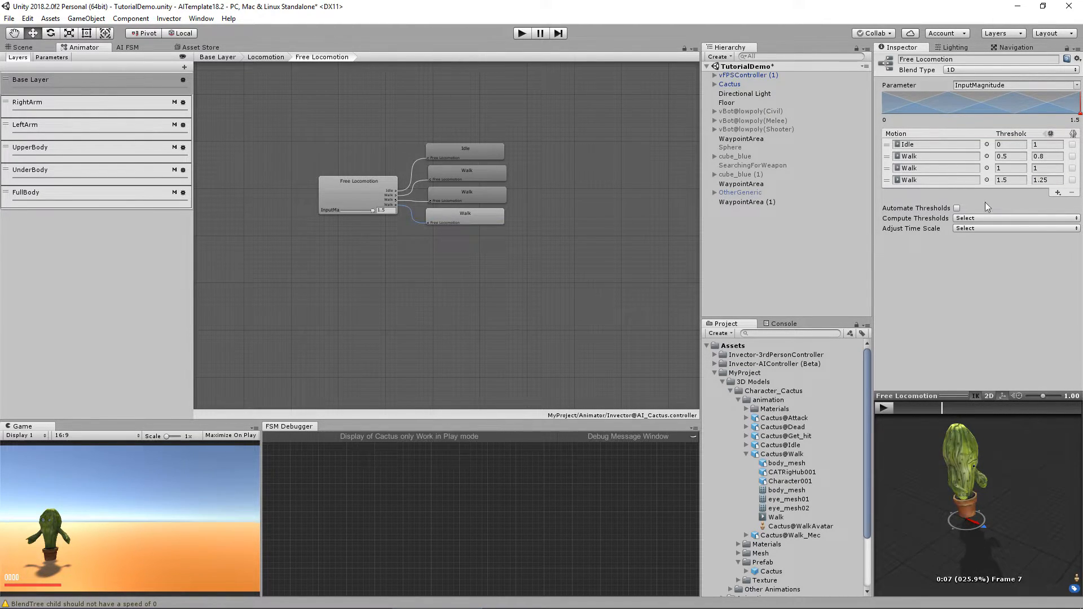
scroll(497, 261, up, 2)
scroll(479, 257, down, 2)
Return to the root of the Base Layer and delete the Airborne state machine
click(517, 263)
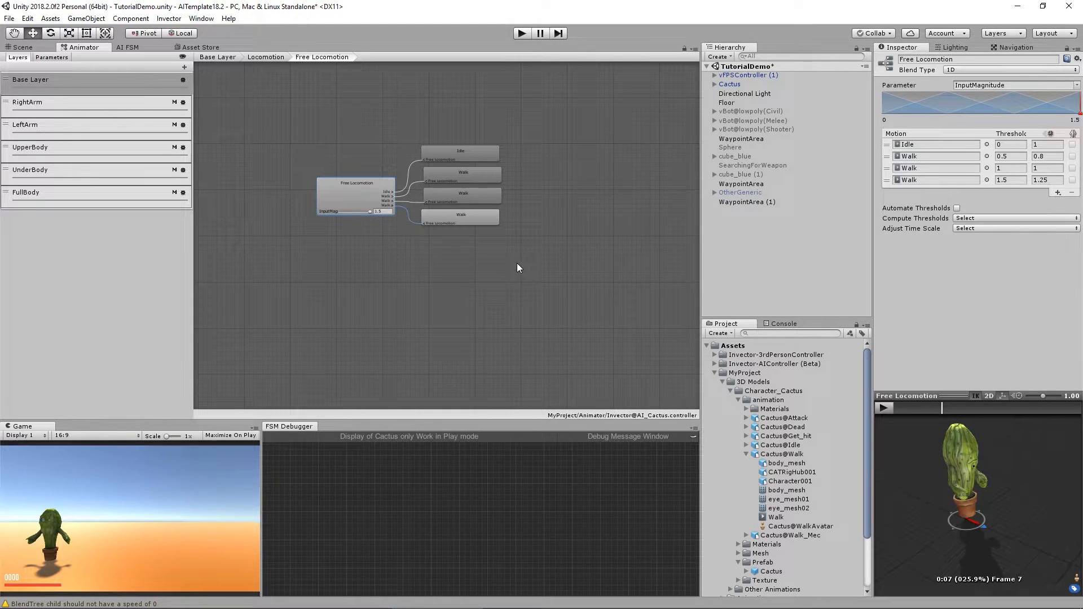
double_click(463, 263)
double_click(506, 302)
middle_drag(530, 295, 546, 296)
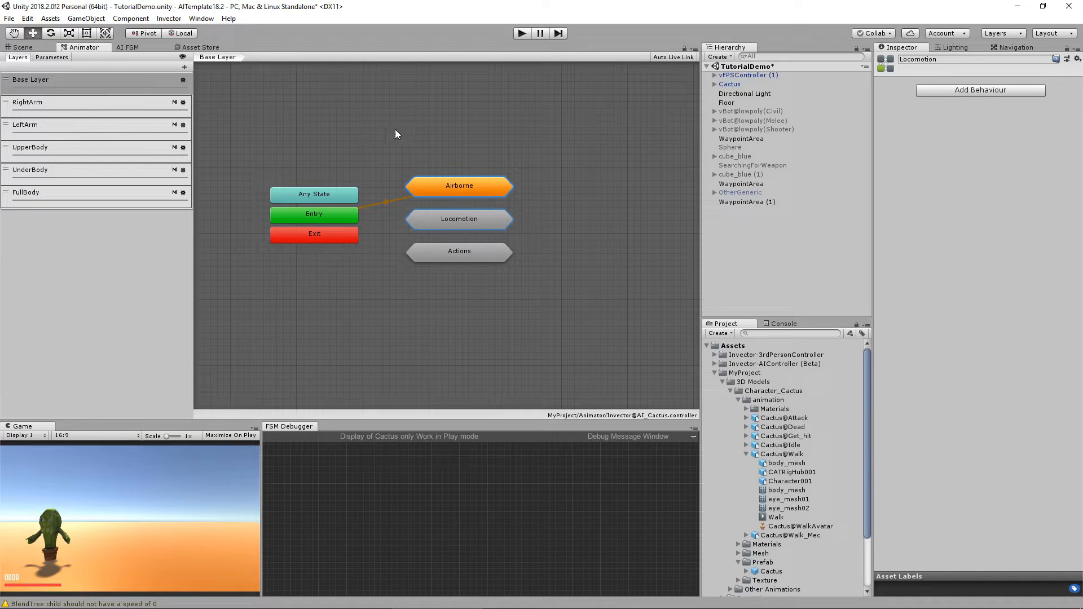
click(746, 454)
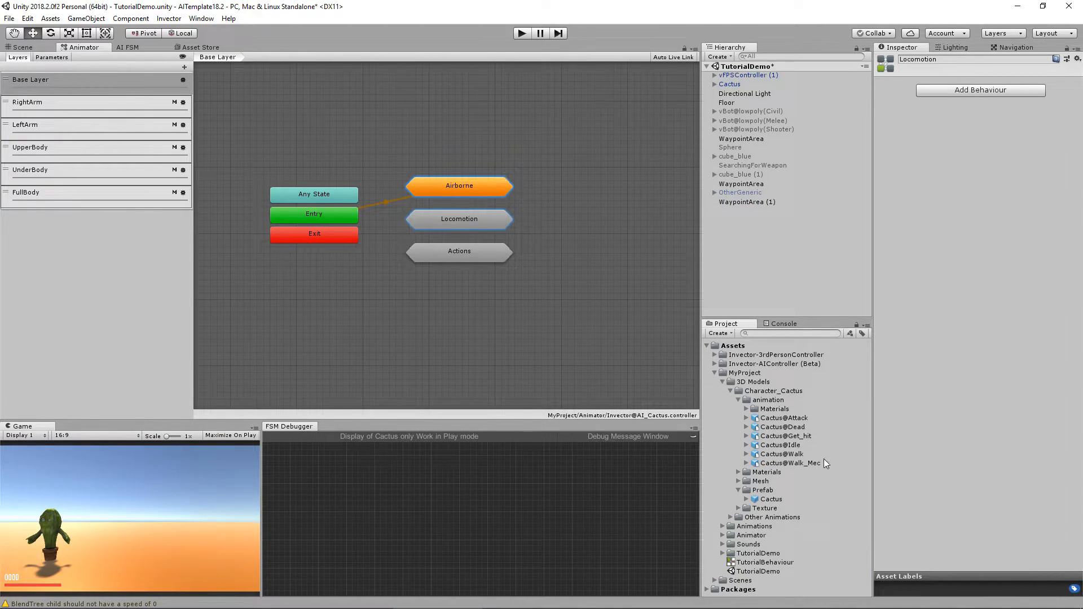
key(Delete)
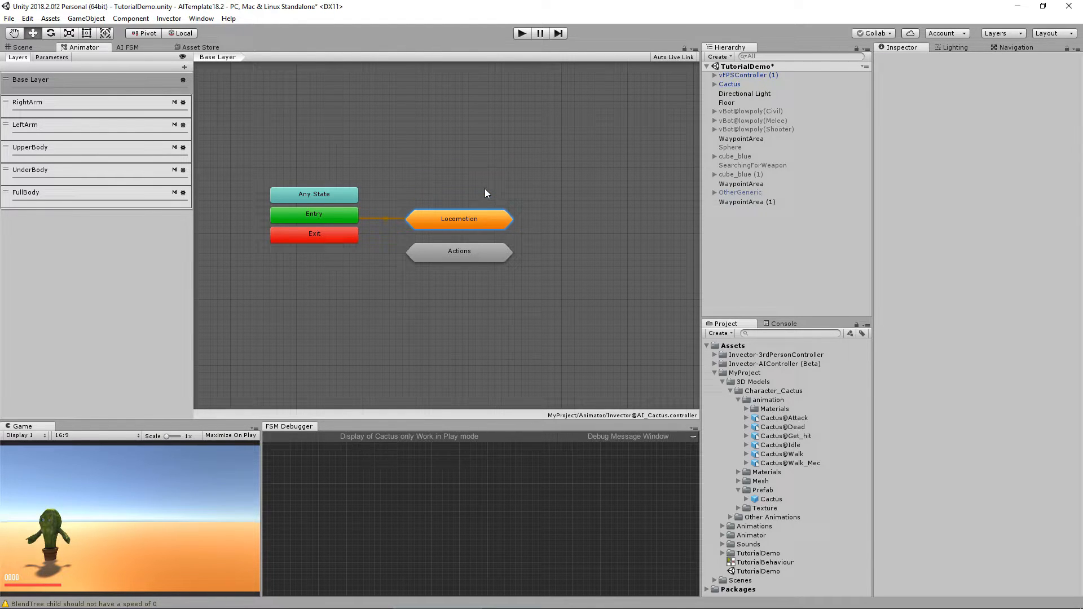
Delete the Keycard and Get Item state machines inside Actions
double_click(475, 252)
drag(345, 169, 459, 347)
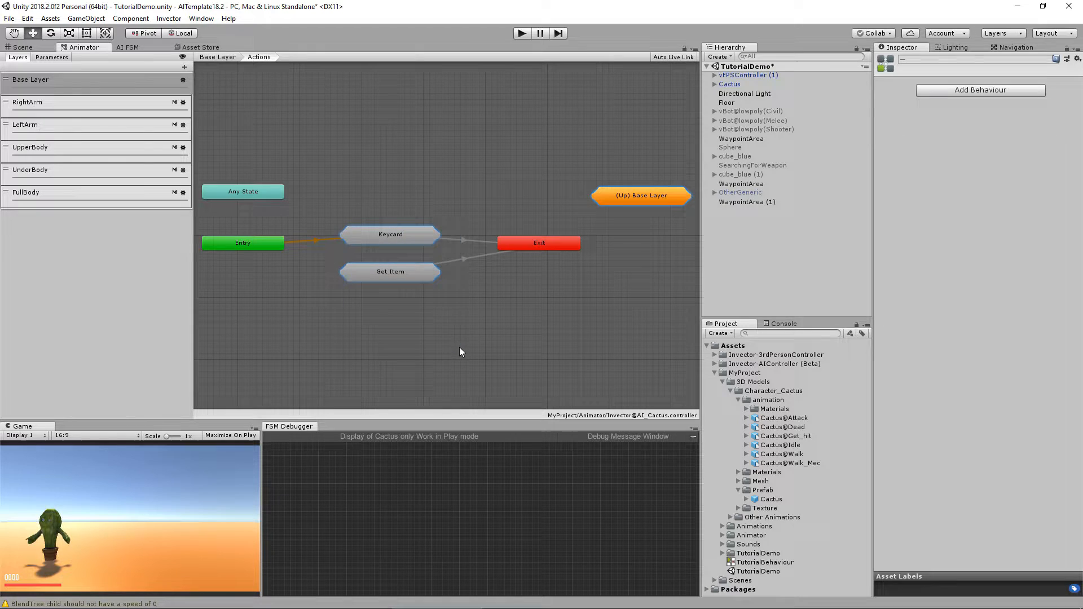
key(Delete)
drag(336, 169, 478, 365)
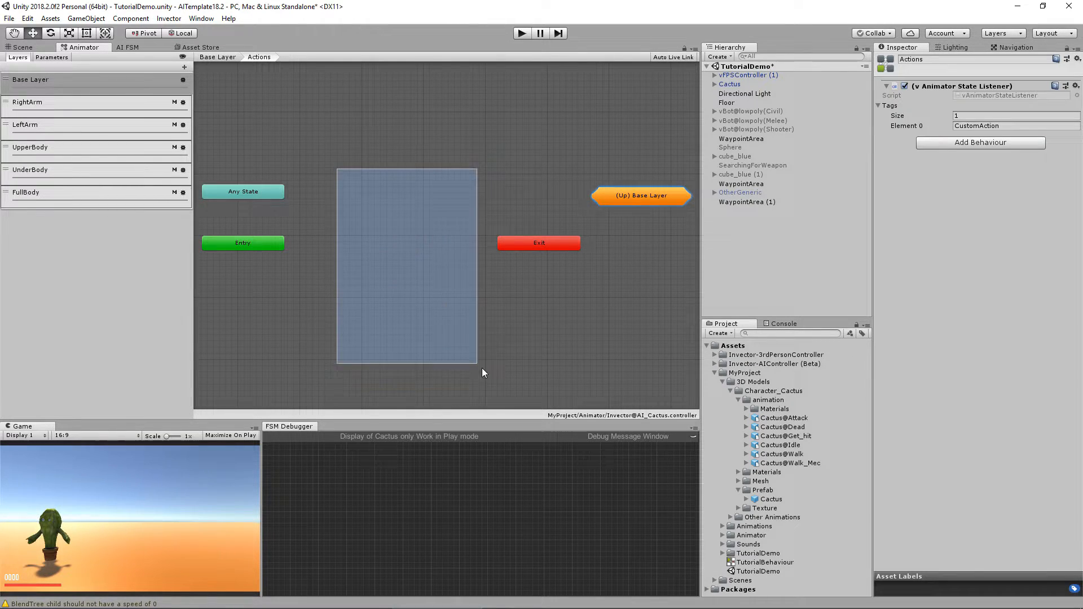
drag(334, 186, 465, 351)
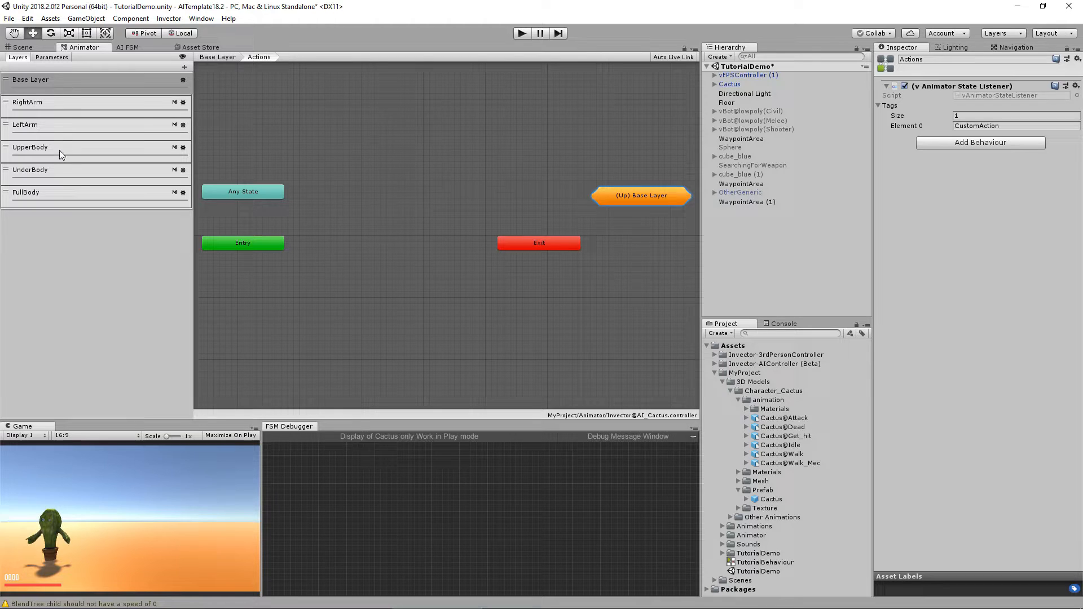
Open Big Hit Reaction in the FullBody layer and examine the conditions of the Any State to Big_From_Back transition
drag(192, 134, 84, 132)
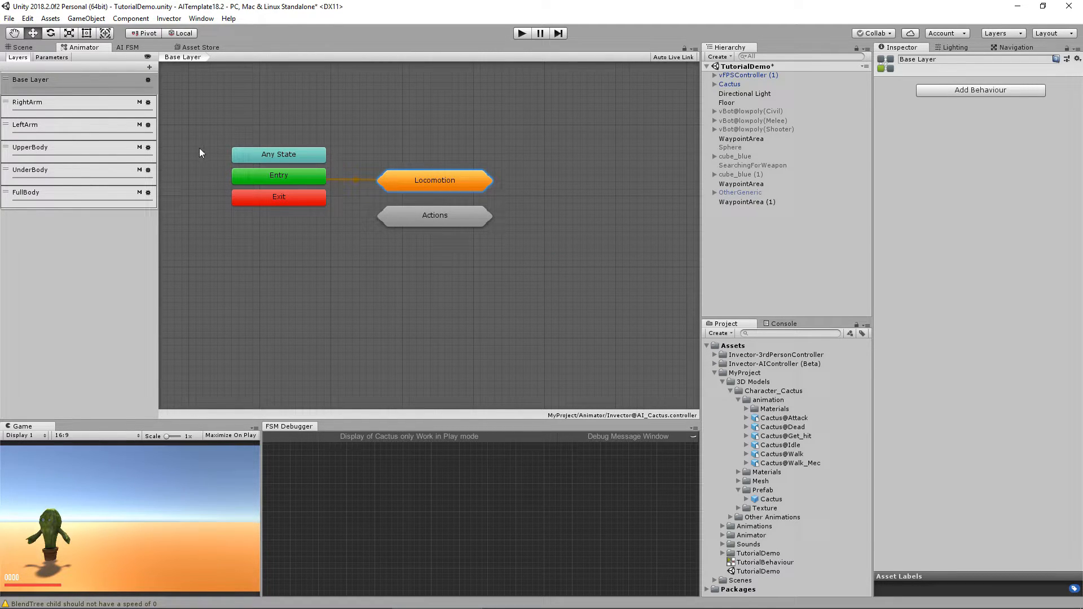
click(32, 194)
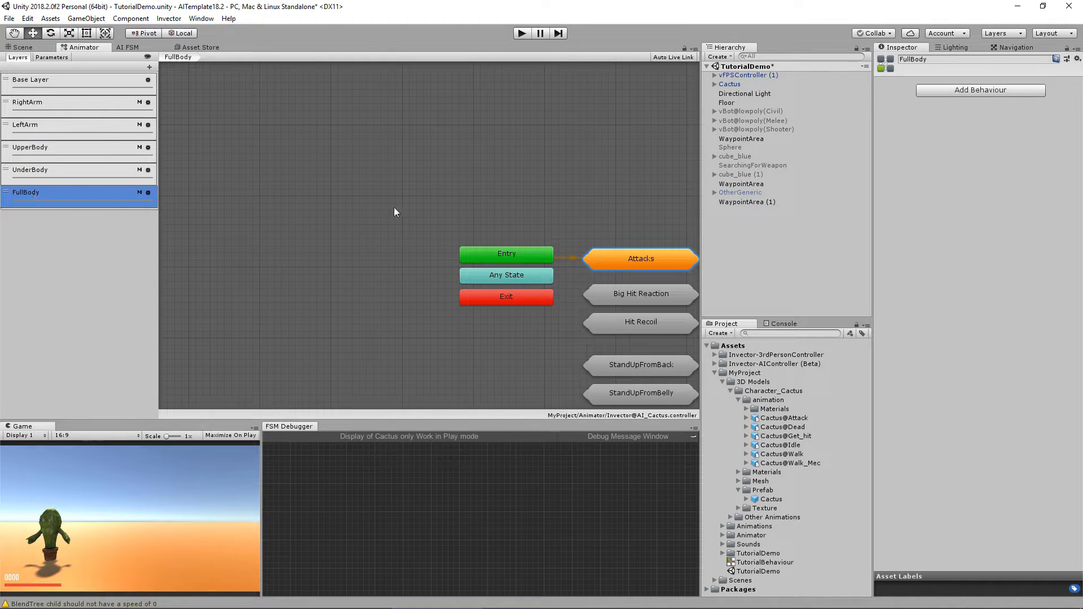
double_click(548, 224)
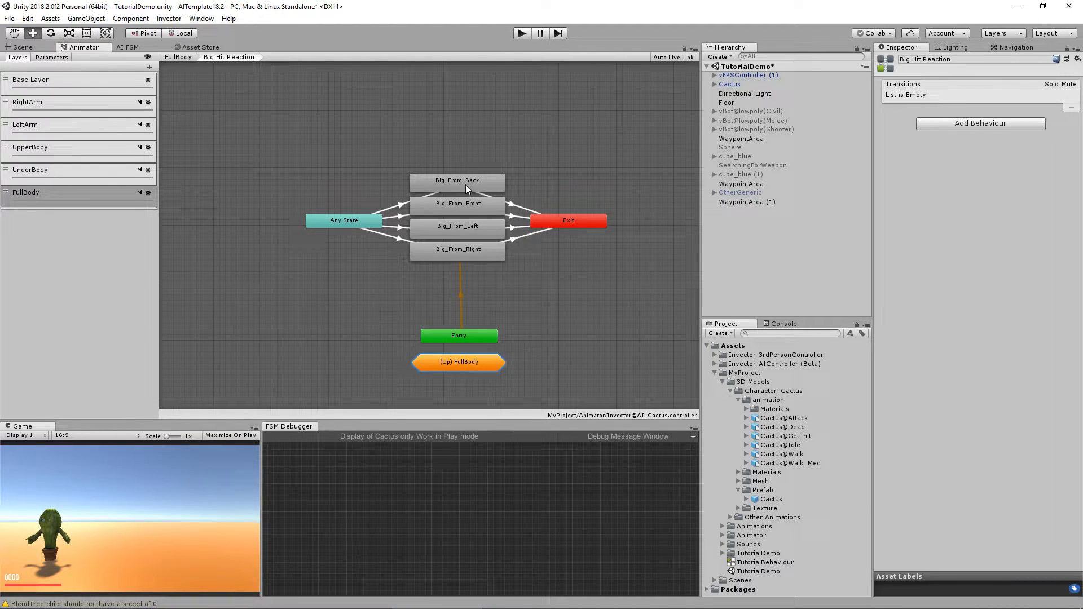
click(400, 205)
scroll(373, 227, up, 2)
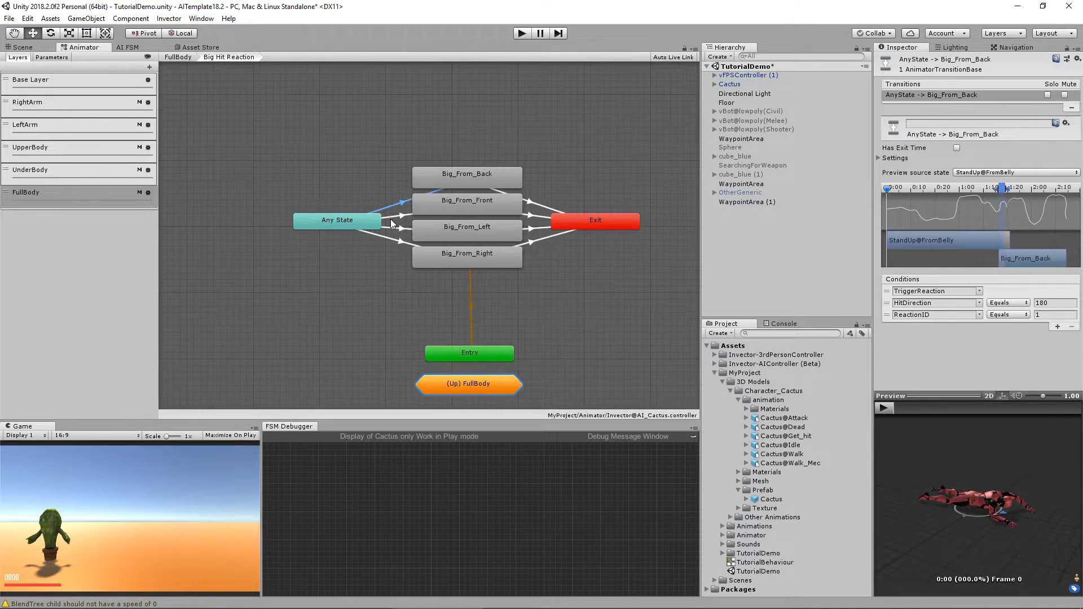
middle_drag(362, 225, 357, 222)
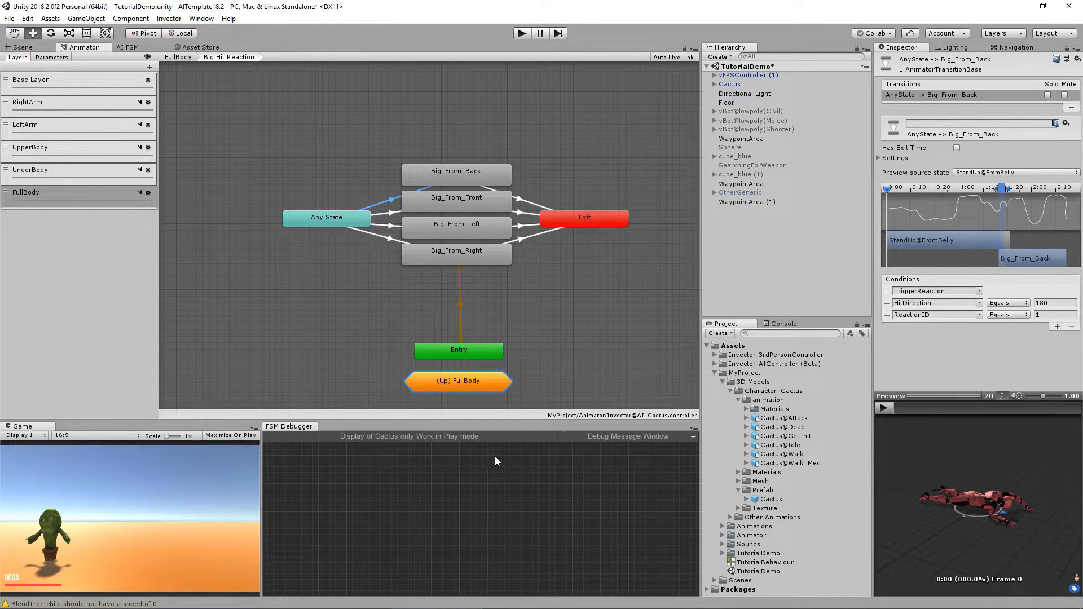
middle_drag(532, 311, 518, 301)
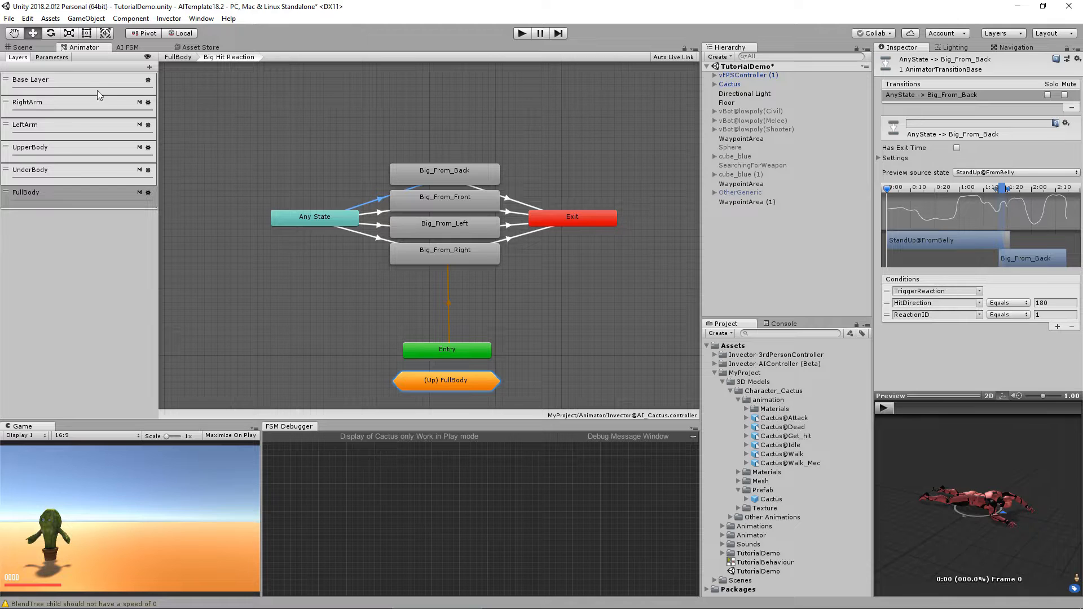
Create a sub-state machine named HitReaction between Entry and Exit in the Base Layer's Actions state machine
click(63, 80)
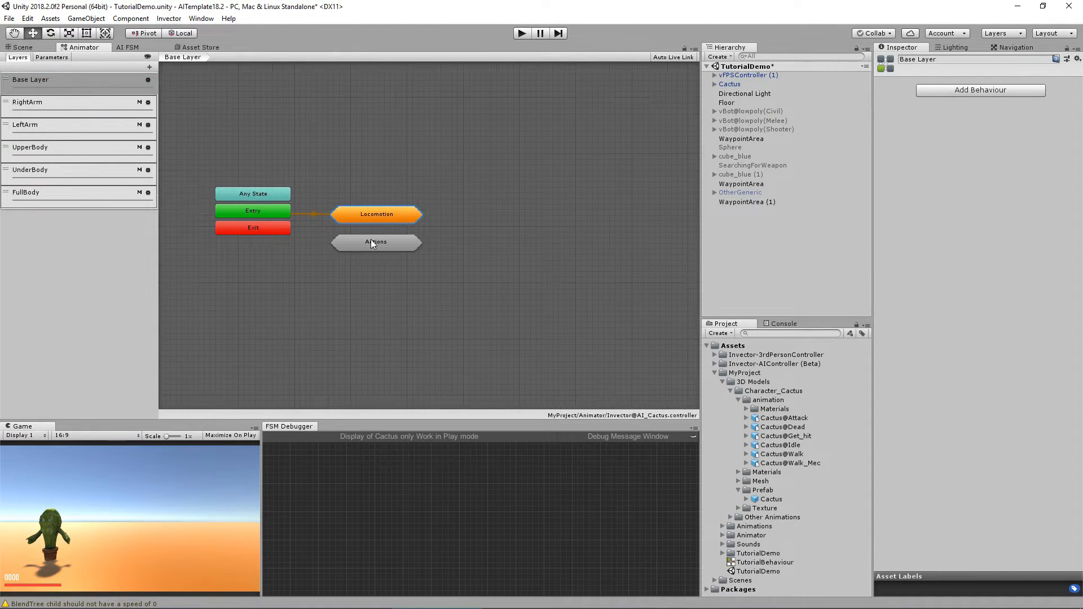
double_click(372, 242)
right_click(359, 202)
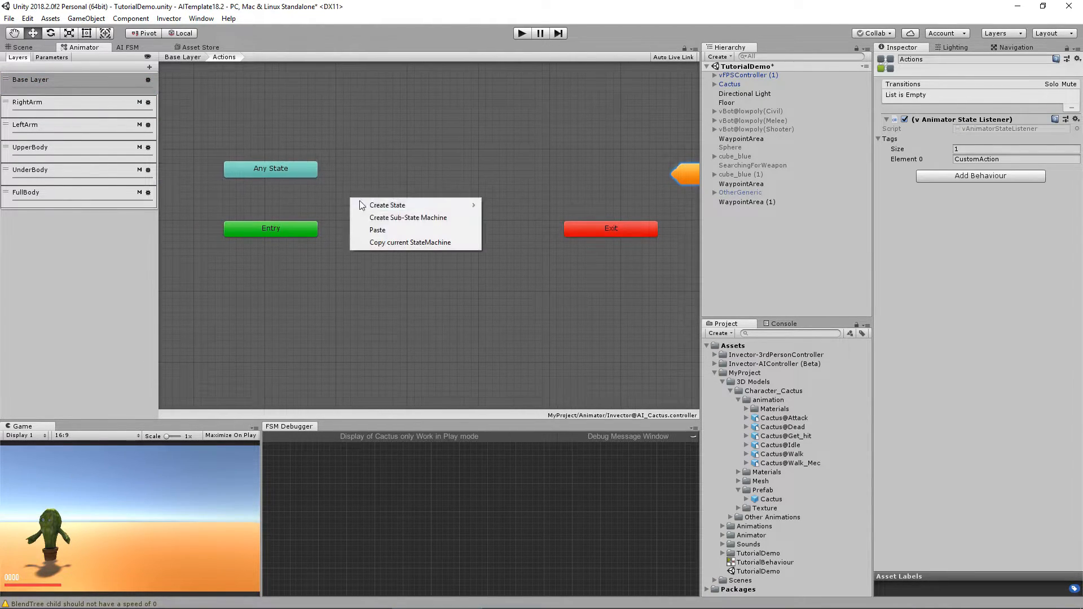
click(406, 217)
drag(422, 220, 452, 222)
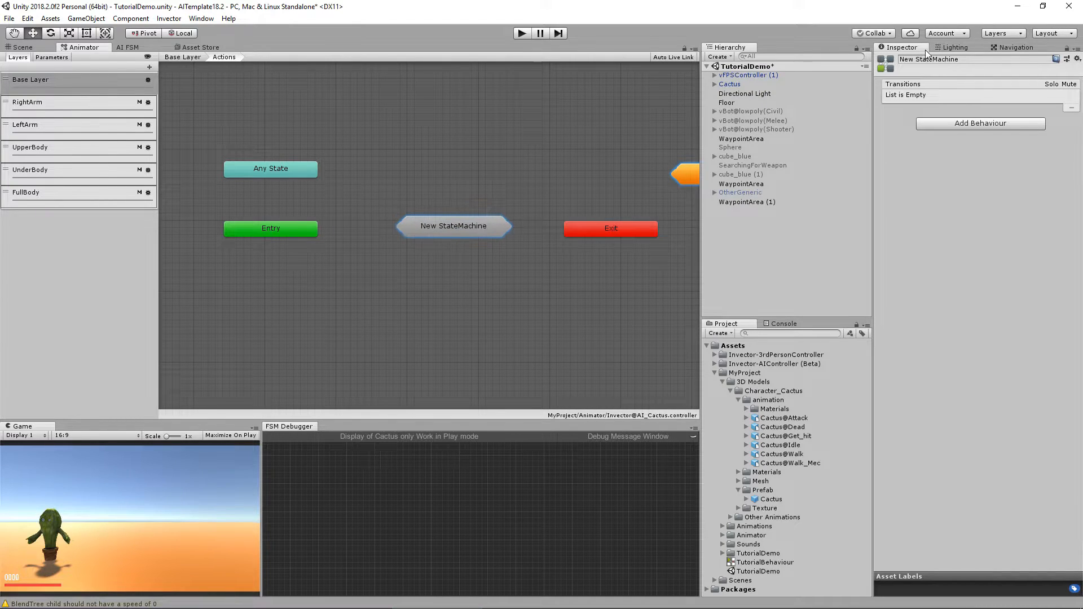
click(933, 59)
text(HitReaction)
key(Return)
Add the Get_hit clip from Cactus@Get_hit as a state inside HitReaction and tag it LockMovement
double_click(447, 223)
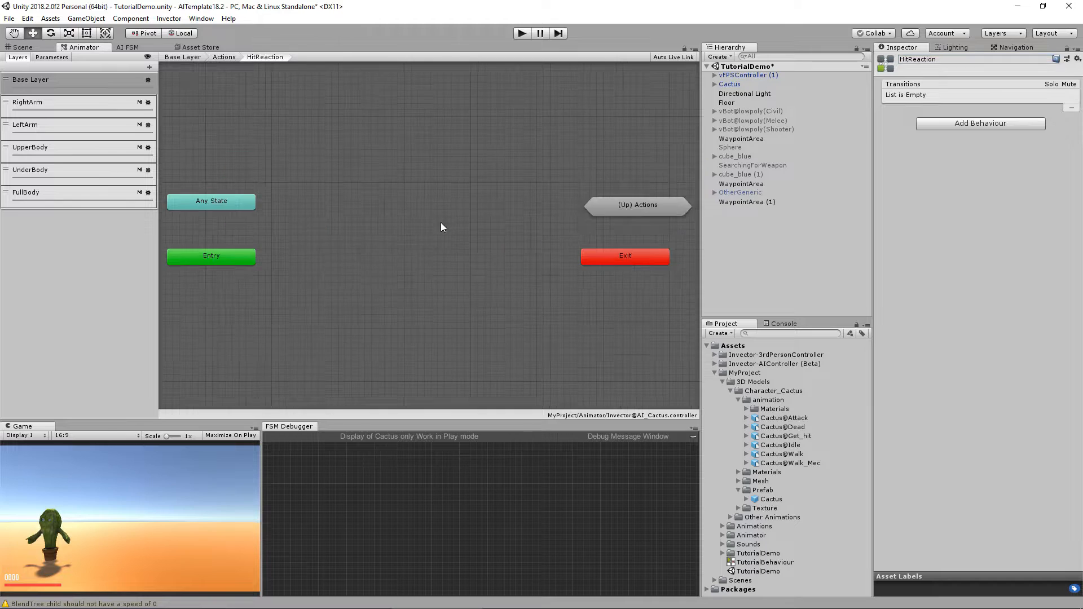
click(746, 436)
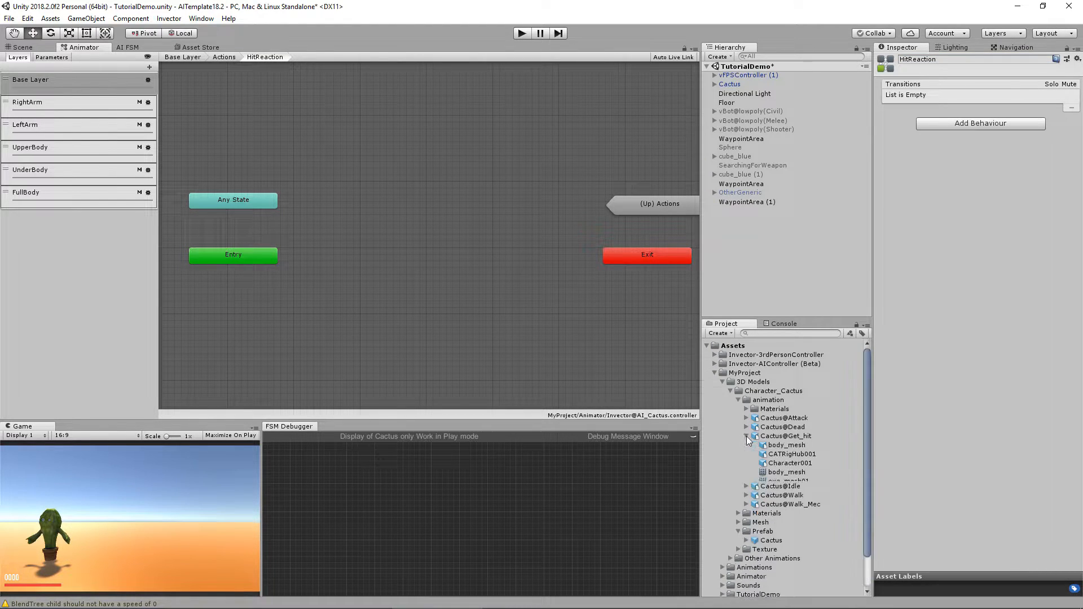
drag(777, 499, 384, 241)
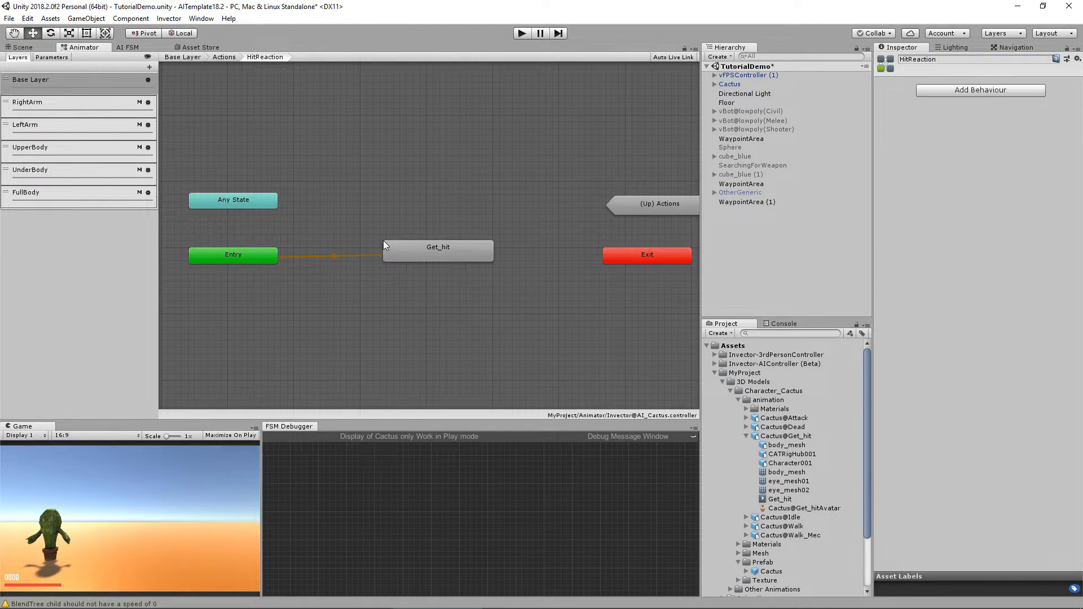
middle_drag(454, 287, 470, 266)
click(454, 224)
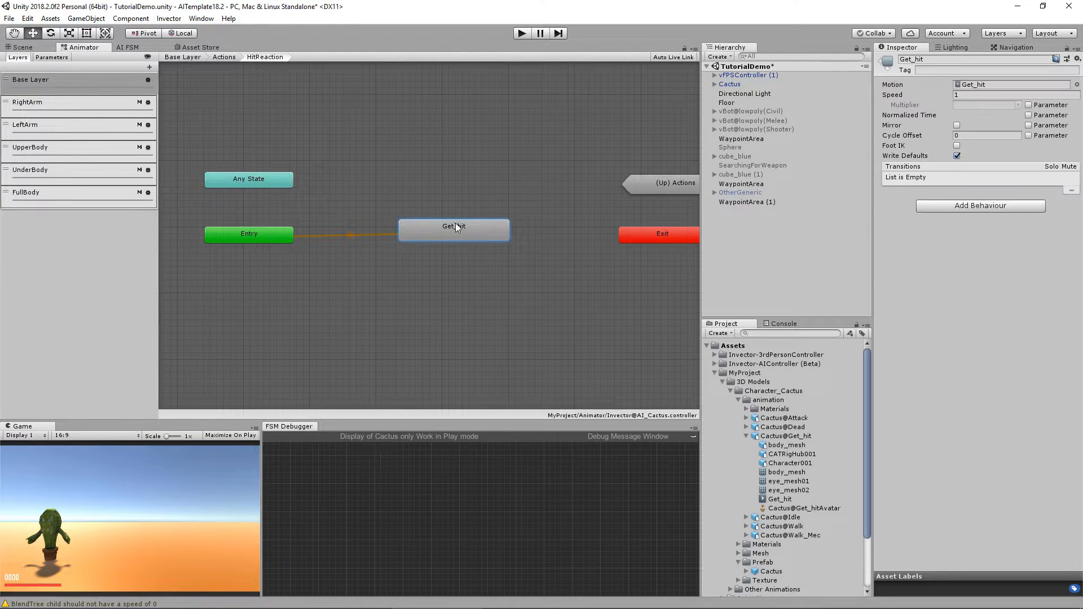
click(950, 70)
text(LockMovement)
middle_drag(435, 258, 444, 251)
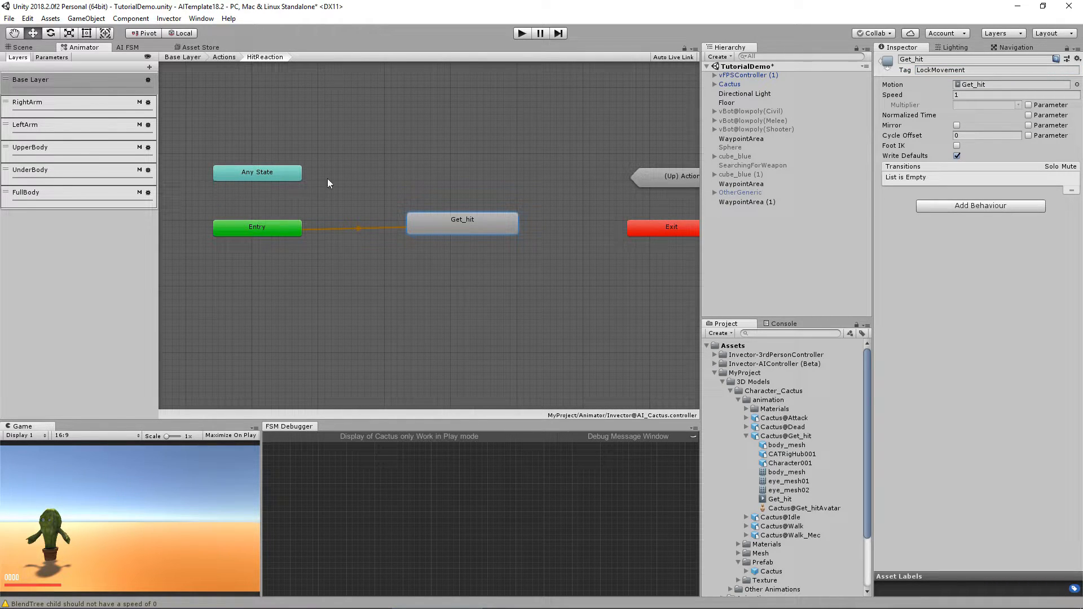
Make a transition from Any State to Get_hit with the TriggerReaction condition
right_click(267, 171)
click(290, 179)
click(430, 222)
click(370, 202)
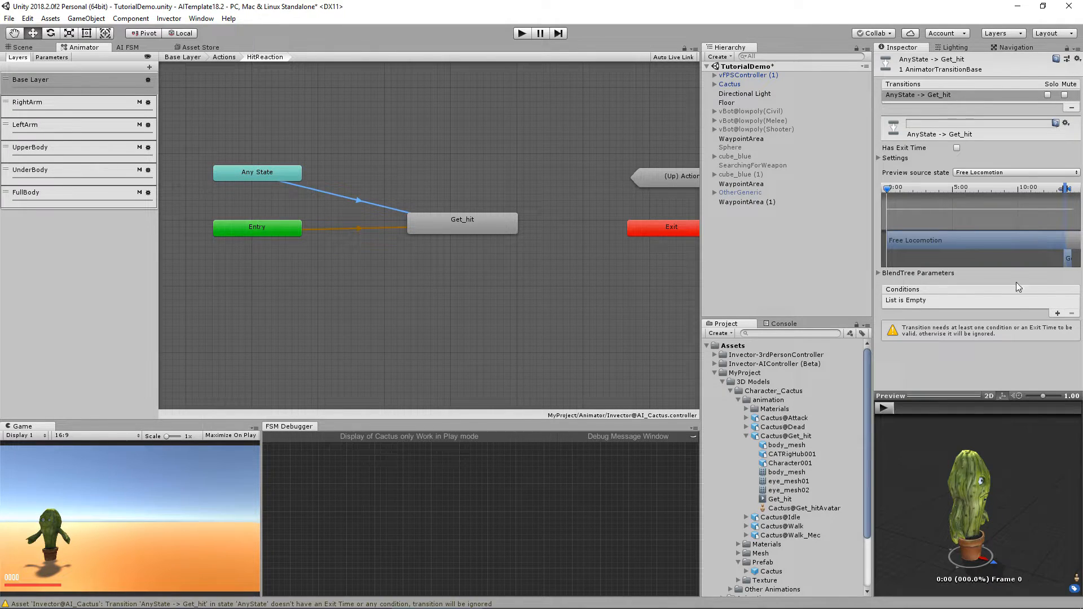
click(1057, 313)
click(978, 302)
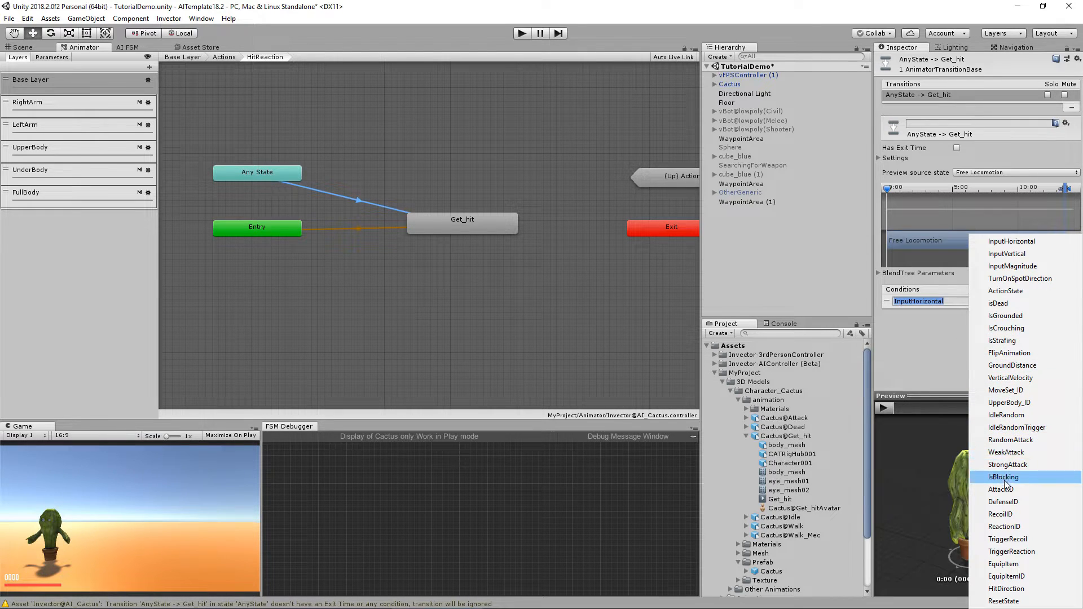
click(1026, 553)
Make a transition from the Get_hit state to Exit
right_click(459, 226)
click(474, 233)
click(663, 232)
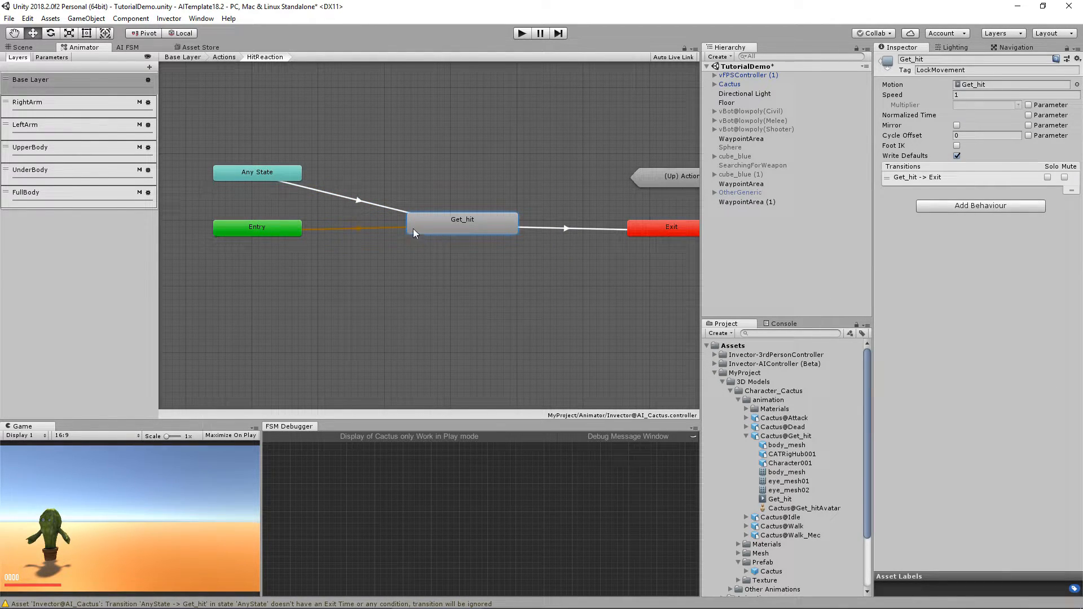
Go back up to Actions and make a transition from HitReaction to Exit
double_click(501, 249)
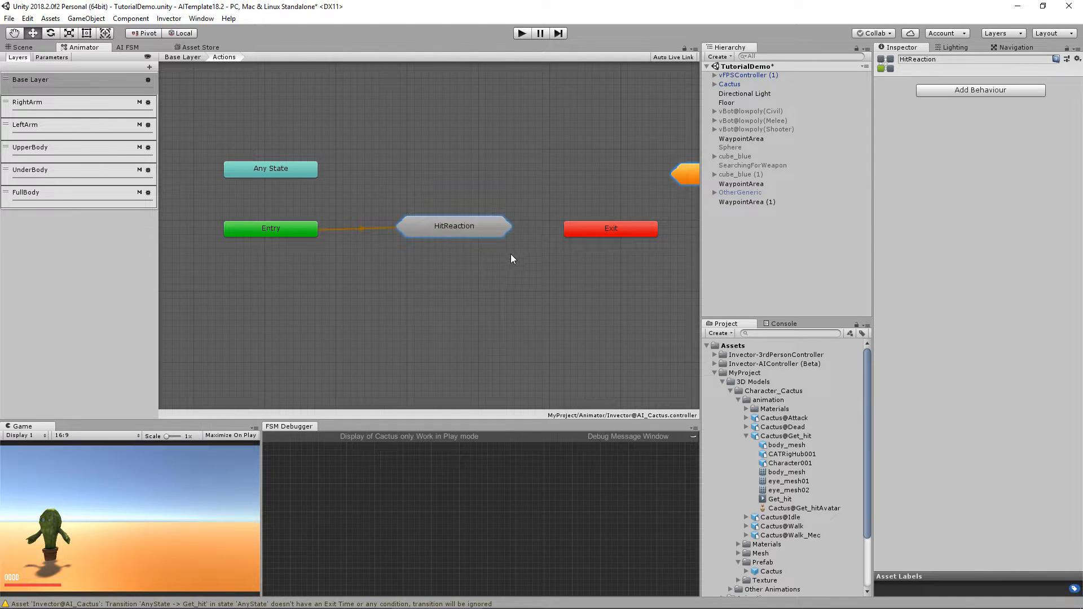
right_click(464, 224)
click(471, 231)
click(607, 230)
middle_drag(536, 263, 514, 259)
Create a sub-state machine named Dead below HitReaction in Actions and open it
right_click(398, 261)
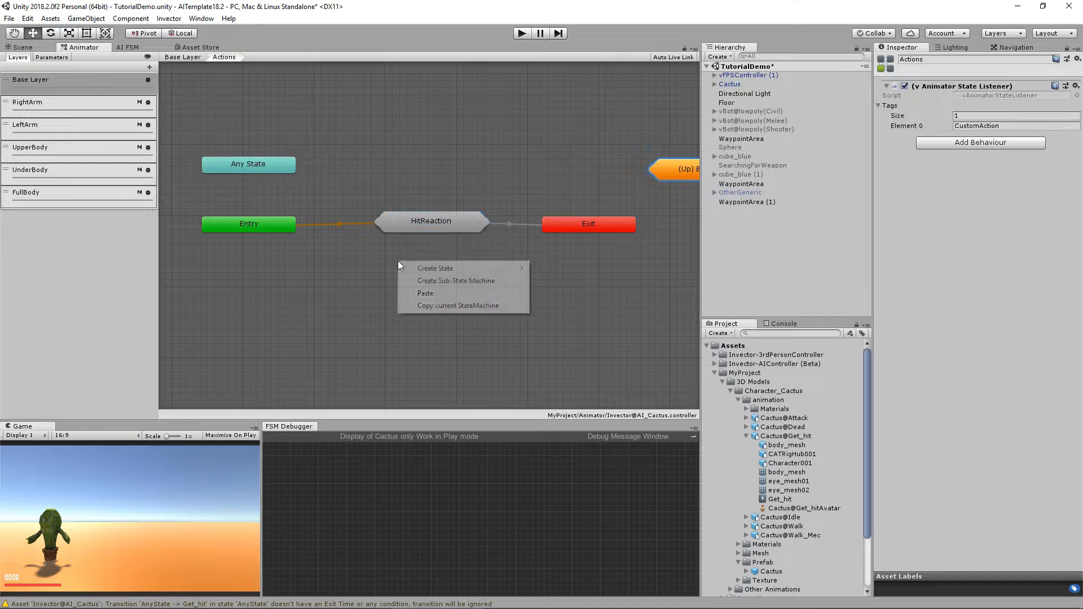
click(421, 276)
drag(412, 268, 418, 260)
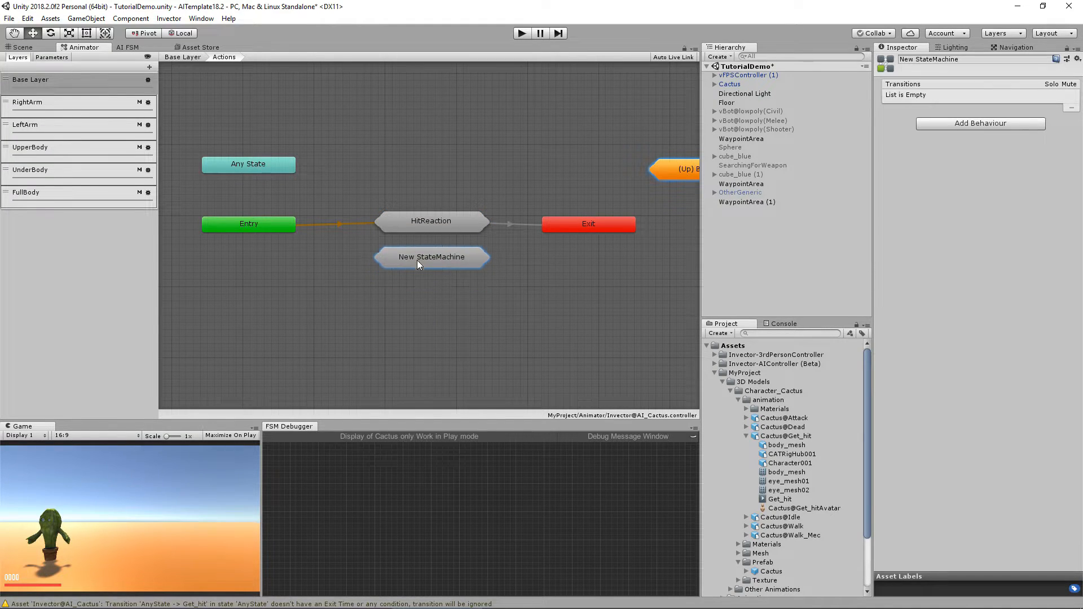
click(959, 60)
text(Dead)
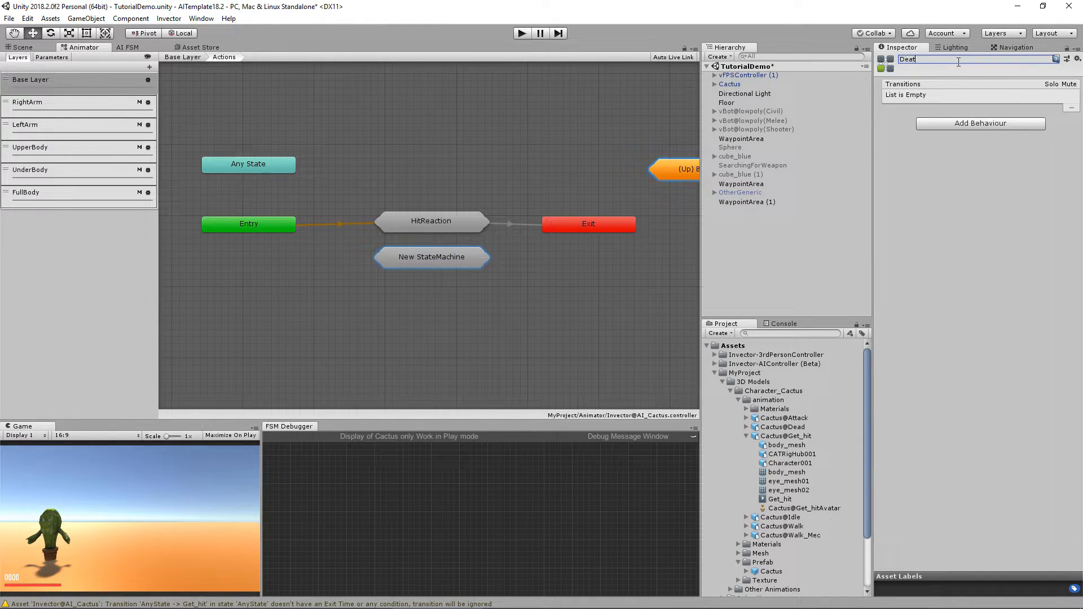
key(Return)
click(747, 436)
double_click(435, 261)
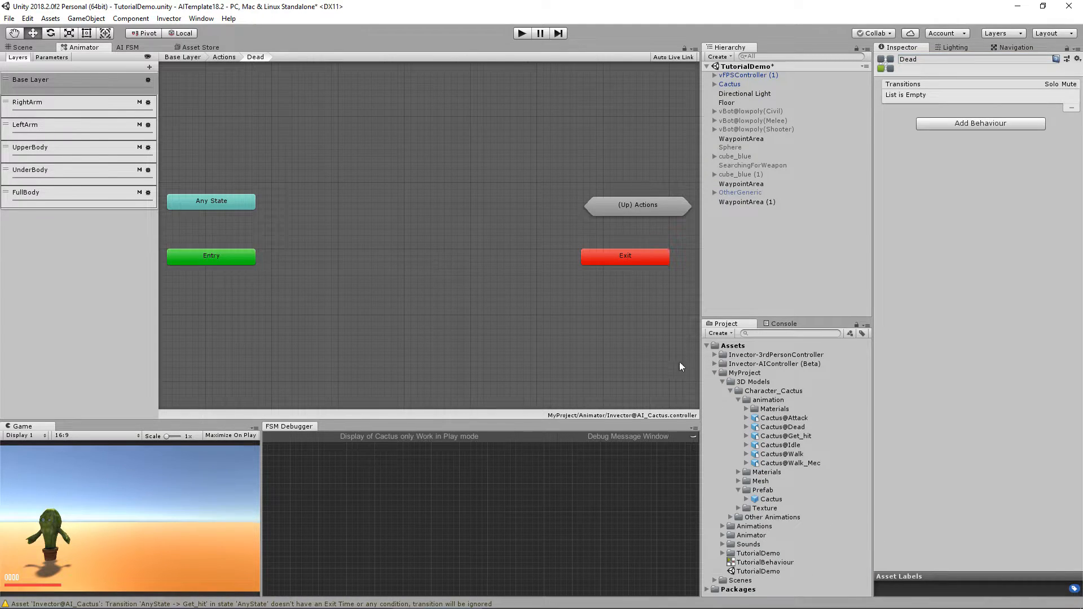
Add the Dead clip from Cactus@Dead as a state in the Dead sub-state machine and make a transition to it from Any State
click(745, 428)
drag(777, 491, 397, 258)
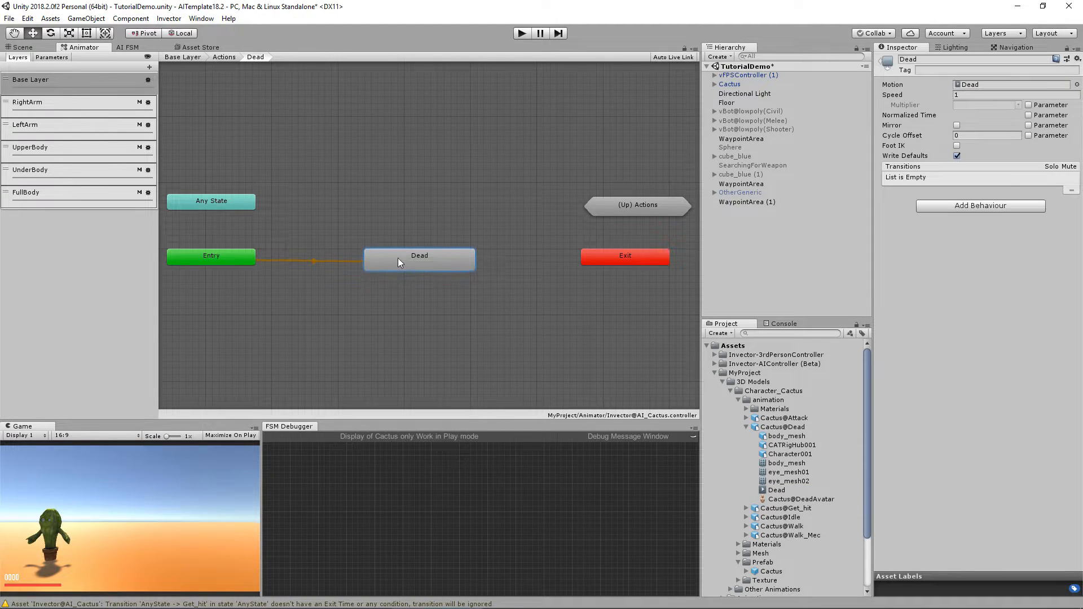
right_click(232, 201)
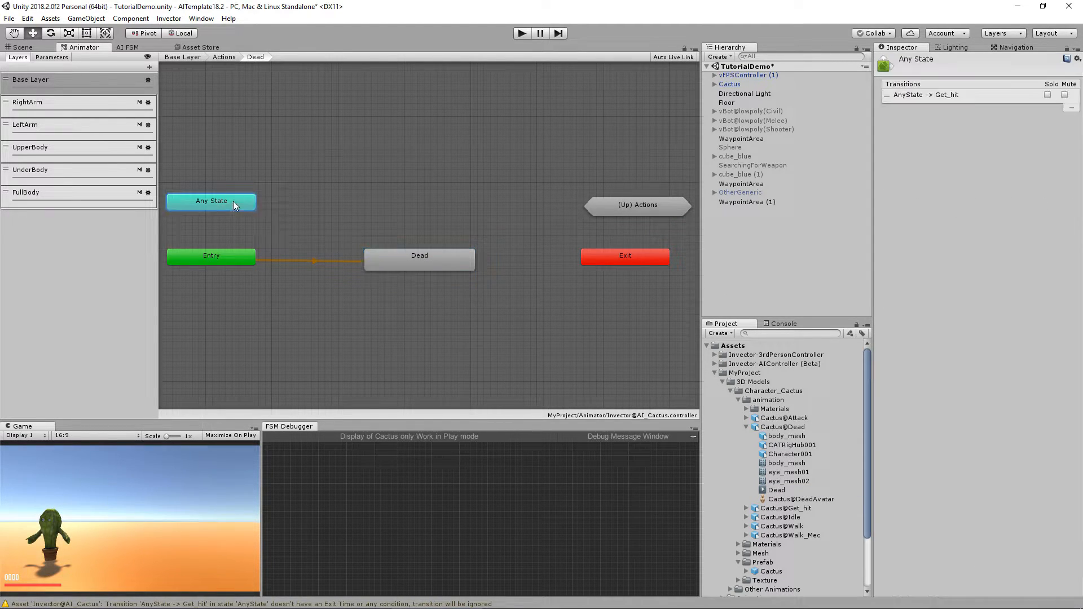
click(239, 206)
click(396, 261)
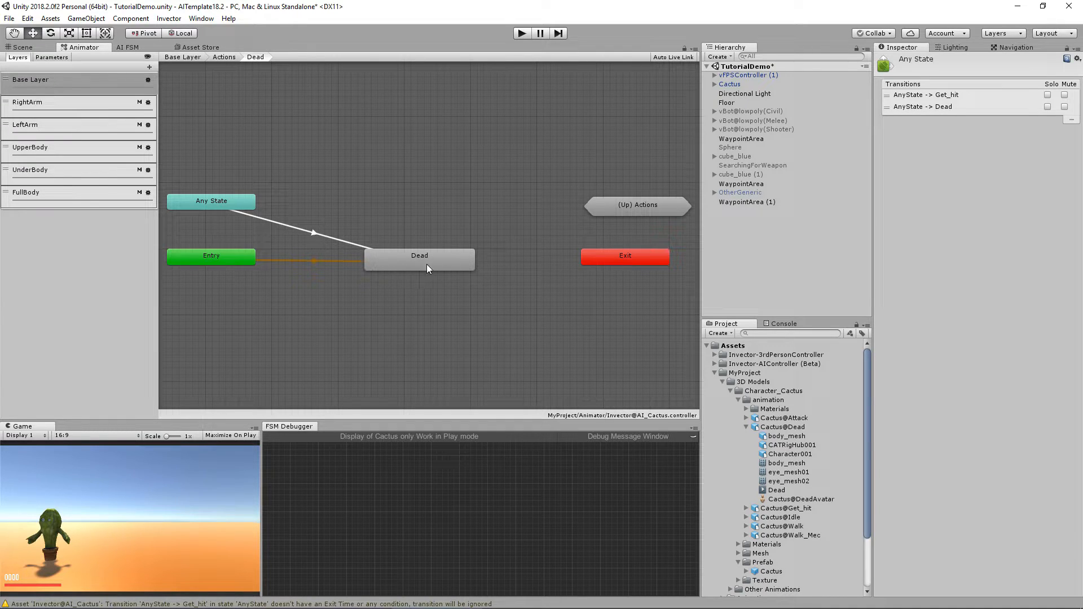
Add the condition isDead true to the Any State to Dead transition and go back up to Actions
click(320, 234)
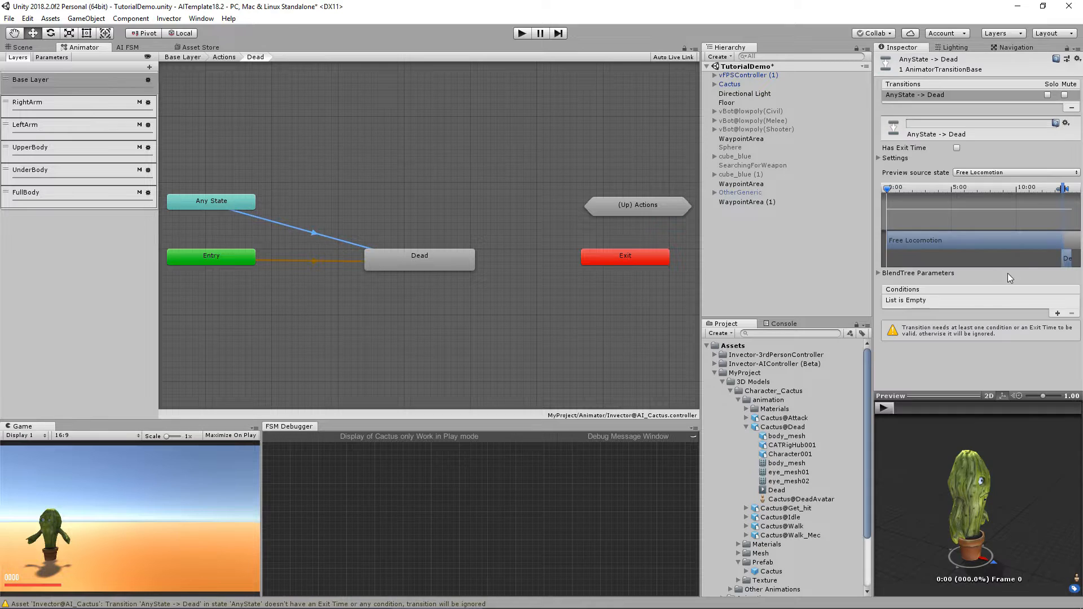
click(1058, 313)
click(980, 303)
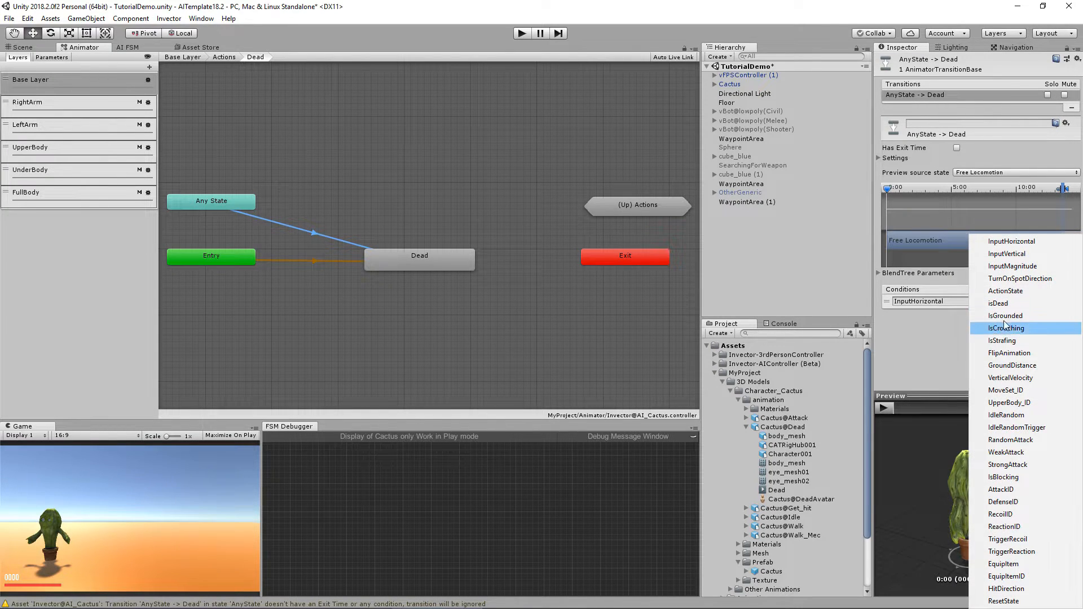
click(998, 304)
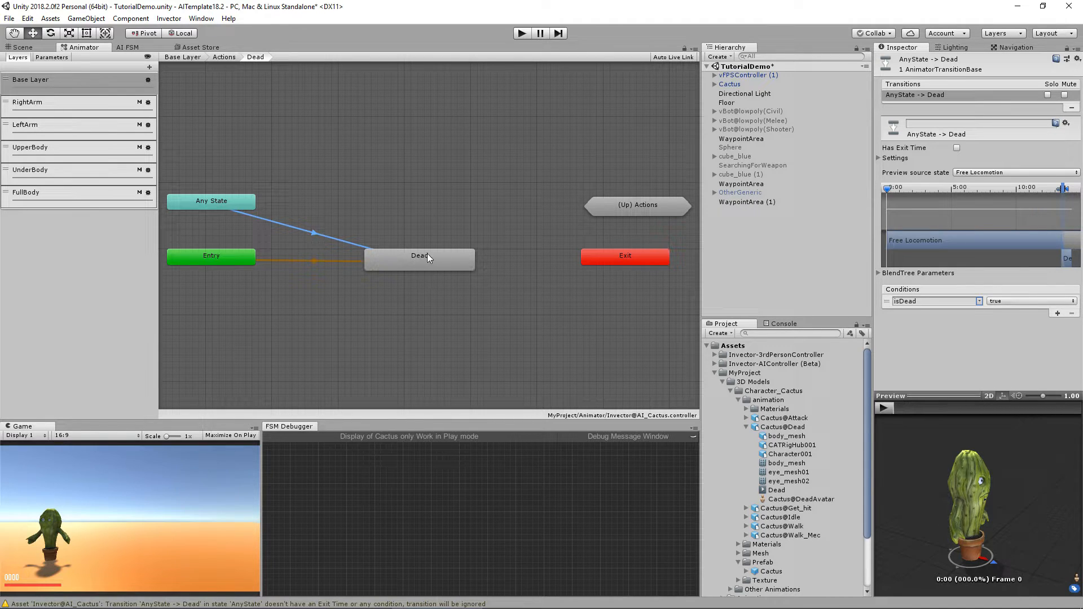
double_click(435, 292)
middle_drag(479, 285, 488, 299)
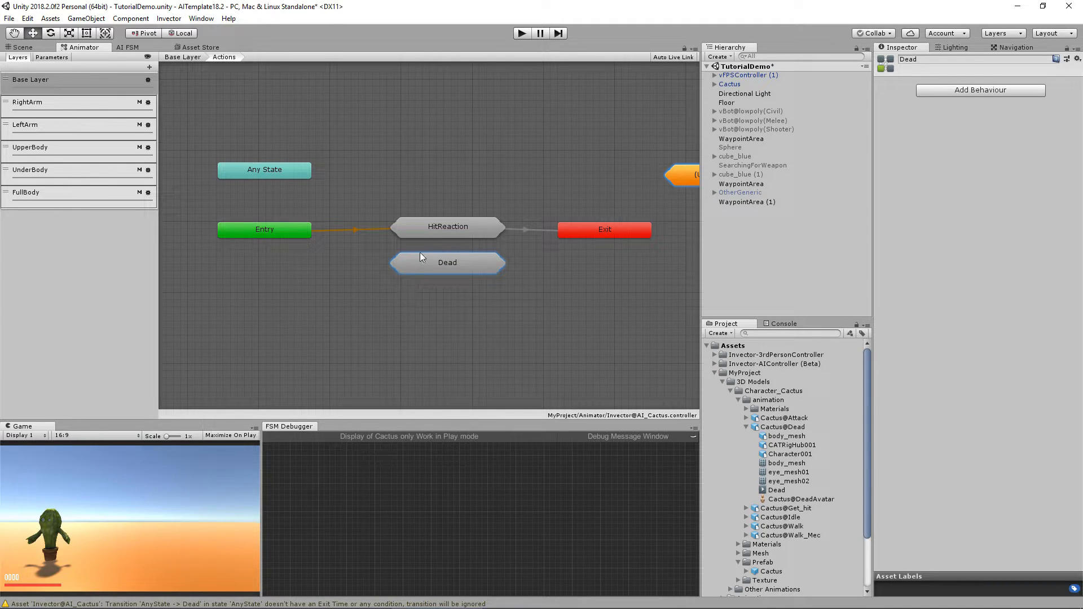
middle_drag(410, 307, 412, 314)
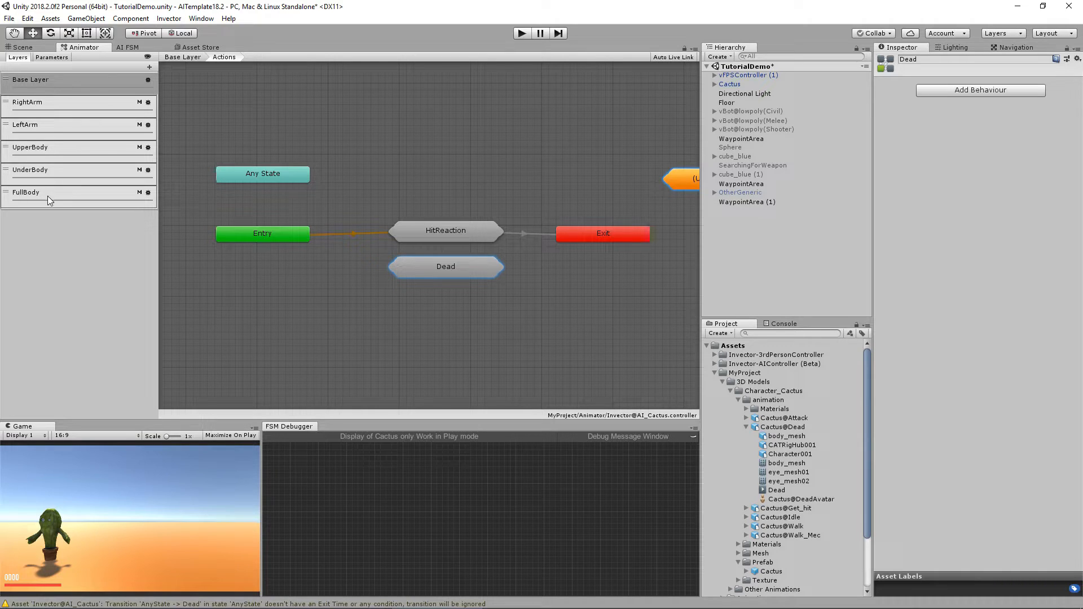
Review the arm and body layers, then delete the UnderBody, UpperBody, LeftArm and RightArm layers from the animator controller
click(70, 108)
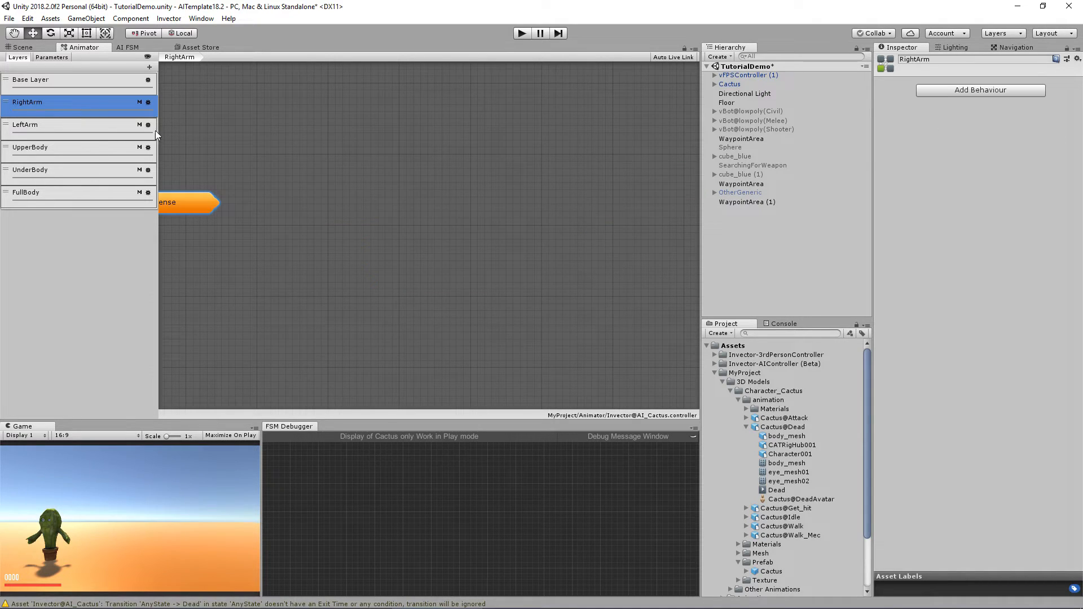
click(74, 127)
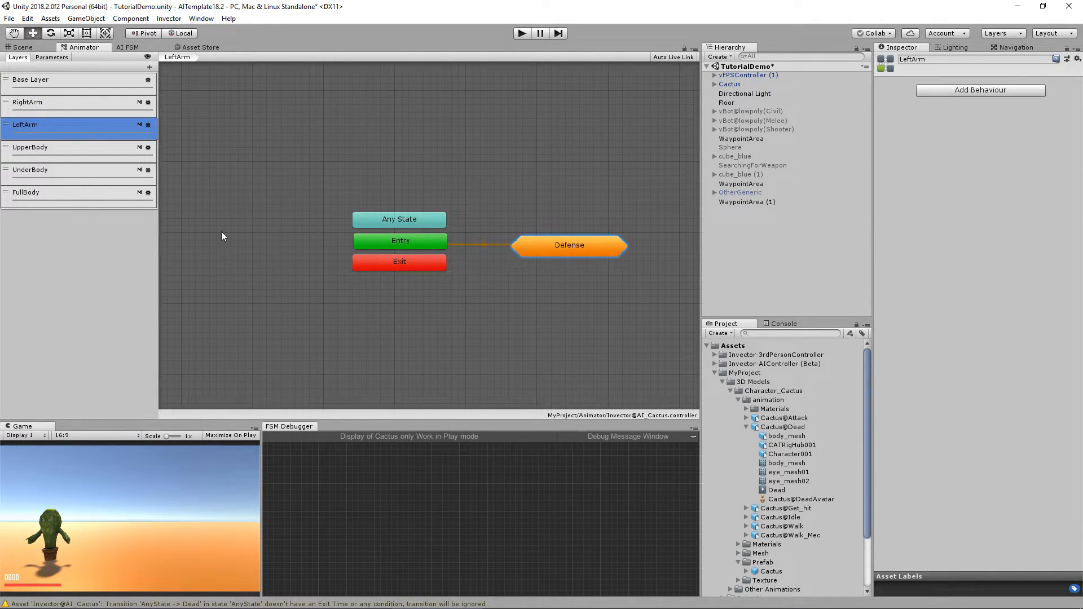
click(36, 152)
middle_drag(514, 139, 463, 162)
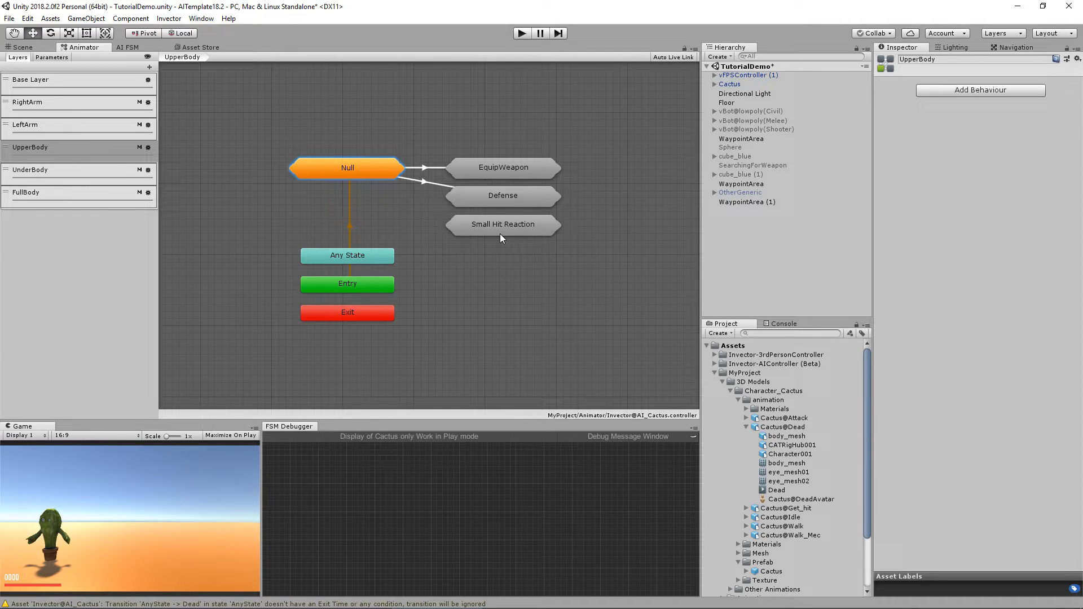
click(51, 175)
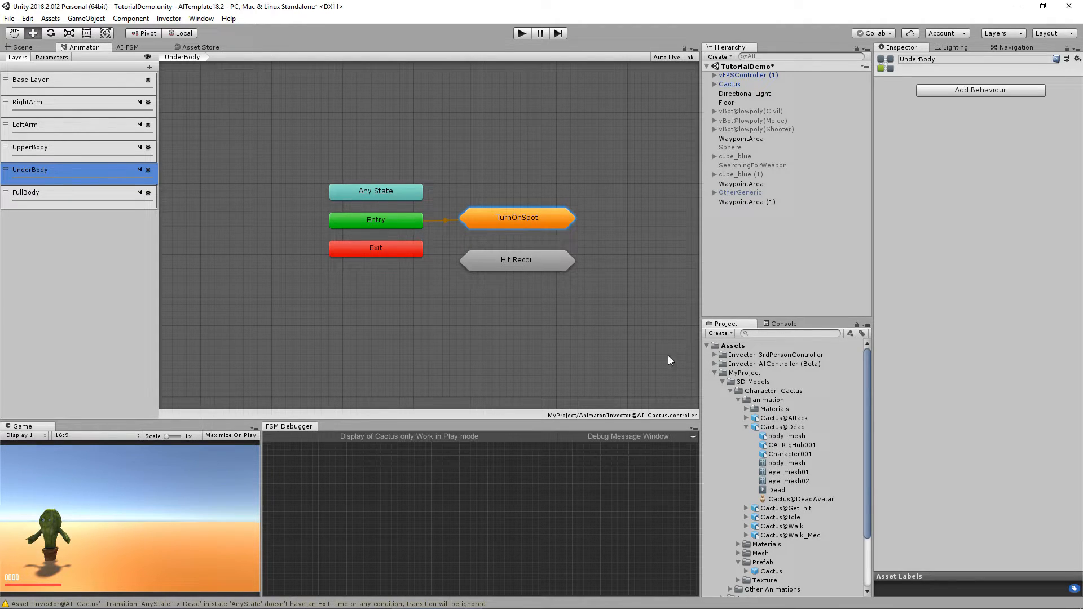
right_click(59, 171)
click(68, 177)
right_click(56, 152)
click(79, 159)
click(65, 126)
right_click(66, 126)
click(73, 131)
click(65, 105)
right_click(66, 105)
click(76, 114)
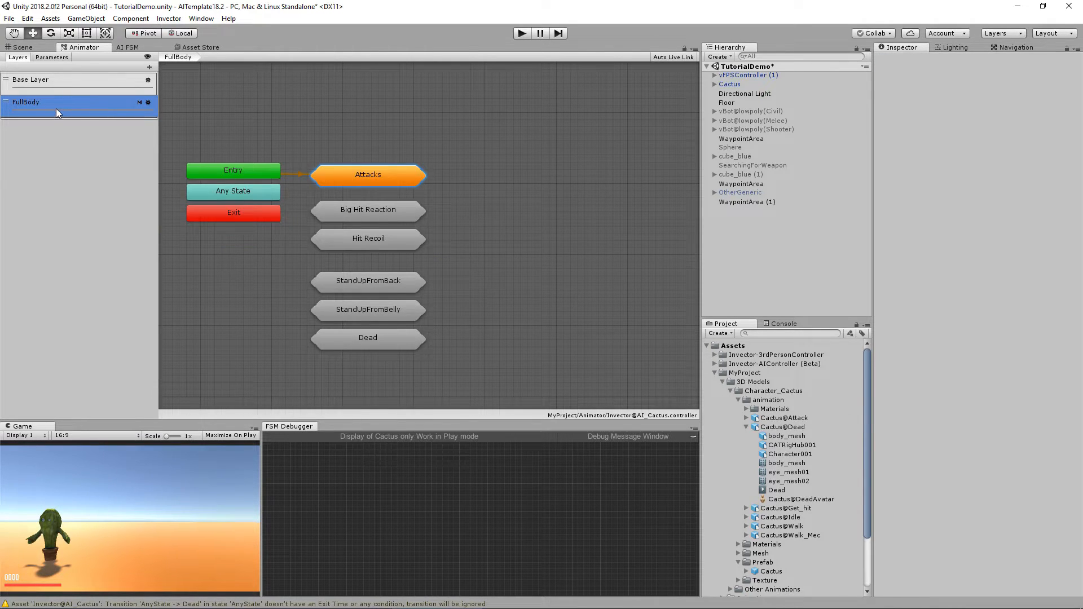
Delete every sub-state machine except Attacks from the FullBody layer and open Attacks
drag(491, 379, 347, 211)
key(Delete)
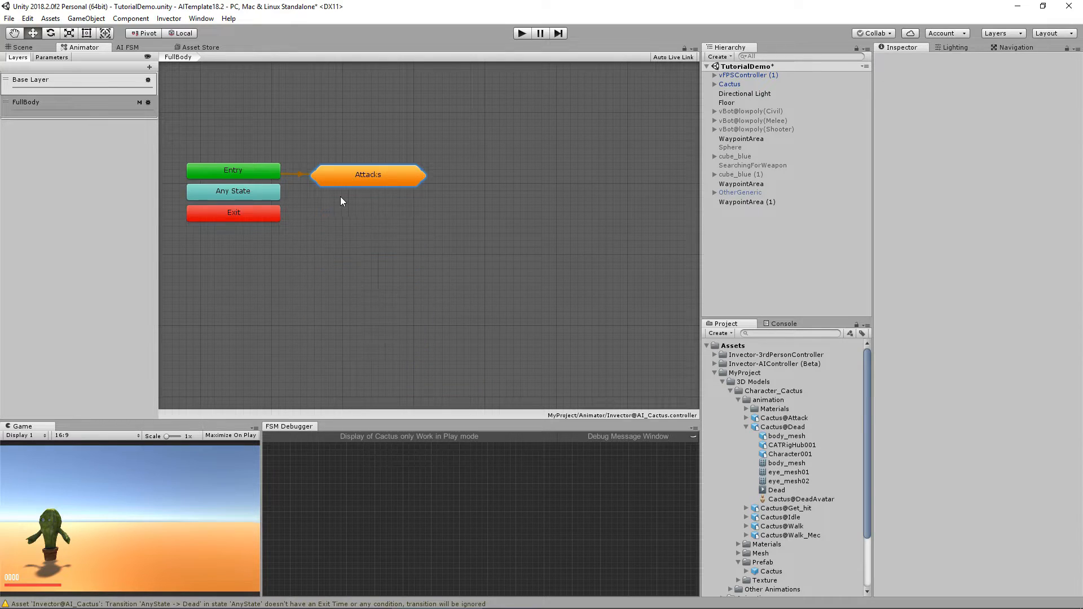
double_click(373, 174)
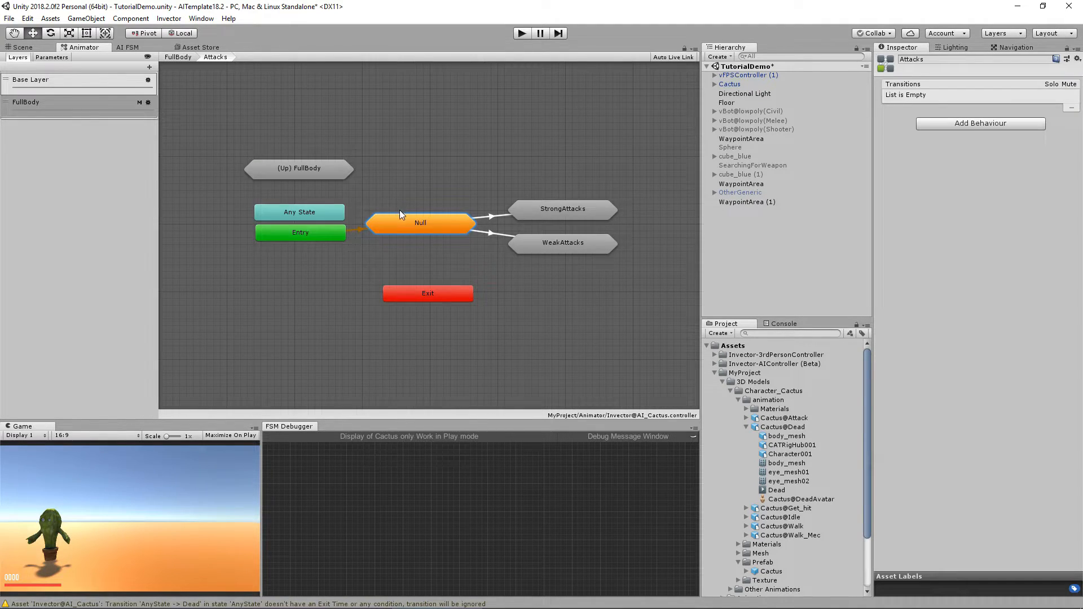
Open WeakAttacks and delete the SwordAttack, SwordRandomAttack and KatanaAttack sub-state machines
double_click(540, 245)
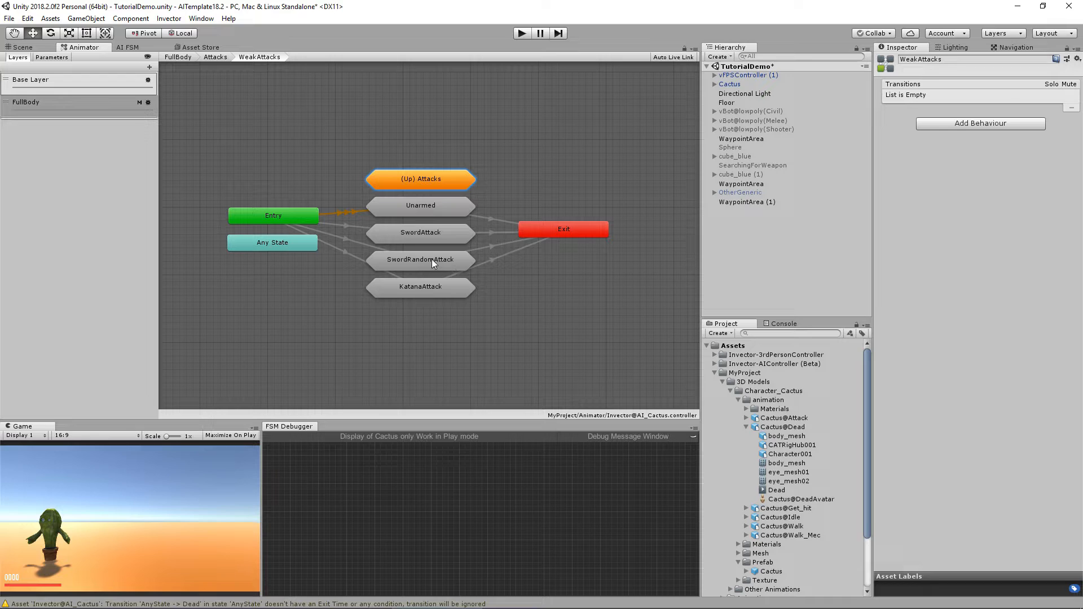
drag(488, 361, 417, 220)
key(Delete)
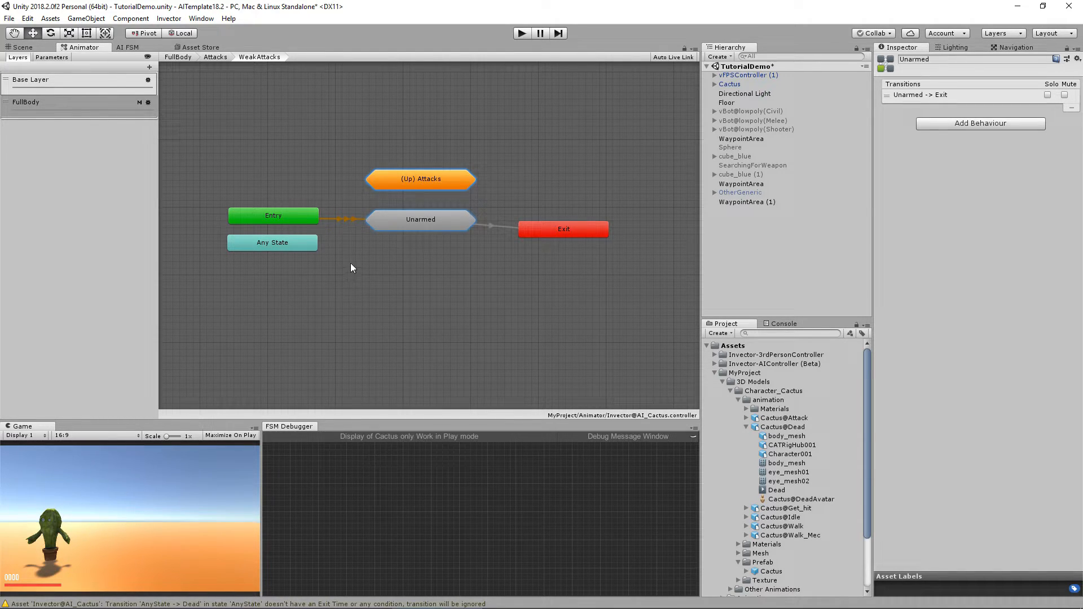
Return to the Base Layer, show the animator parameters and delete the ActionState parameter
click(97, 85)
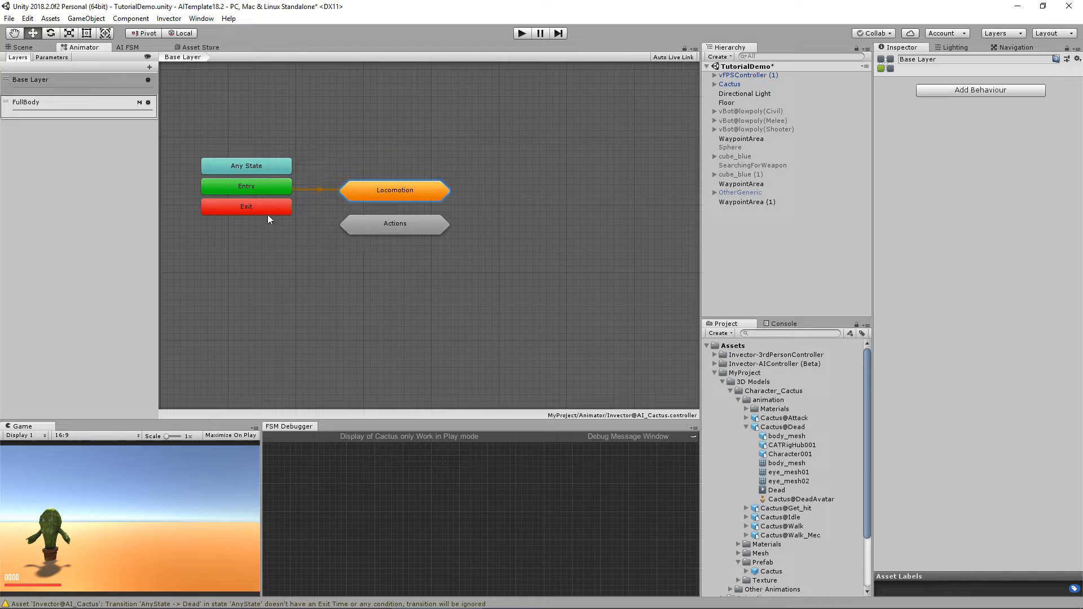
drag(159, 209, 131, 203)
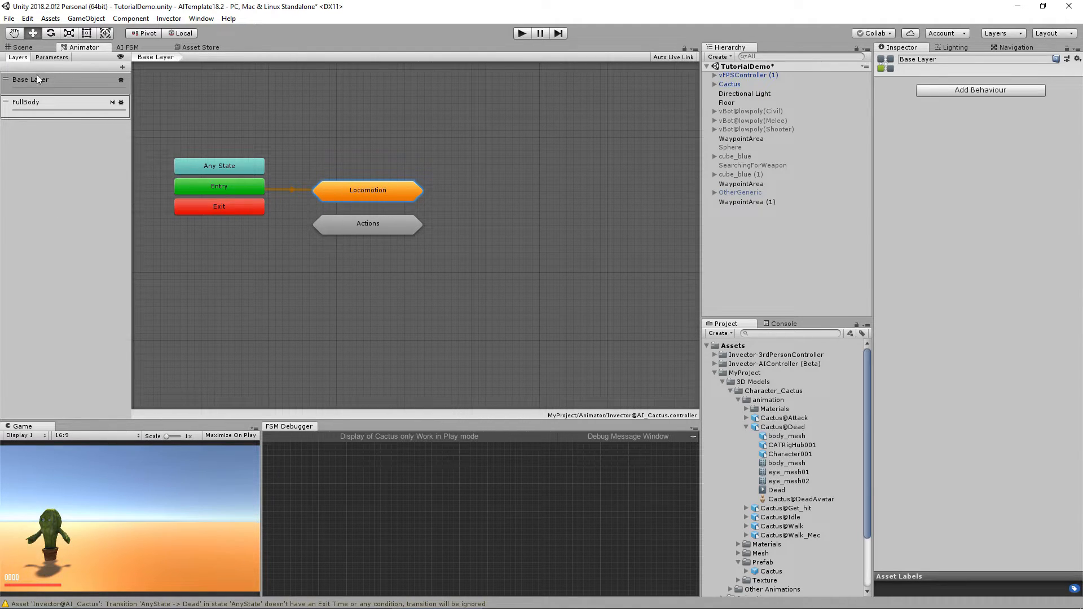
click(52, 58)
drag(132, 134, 160, 138)
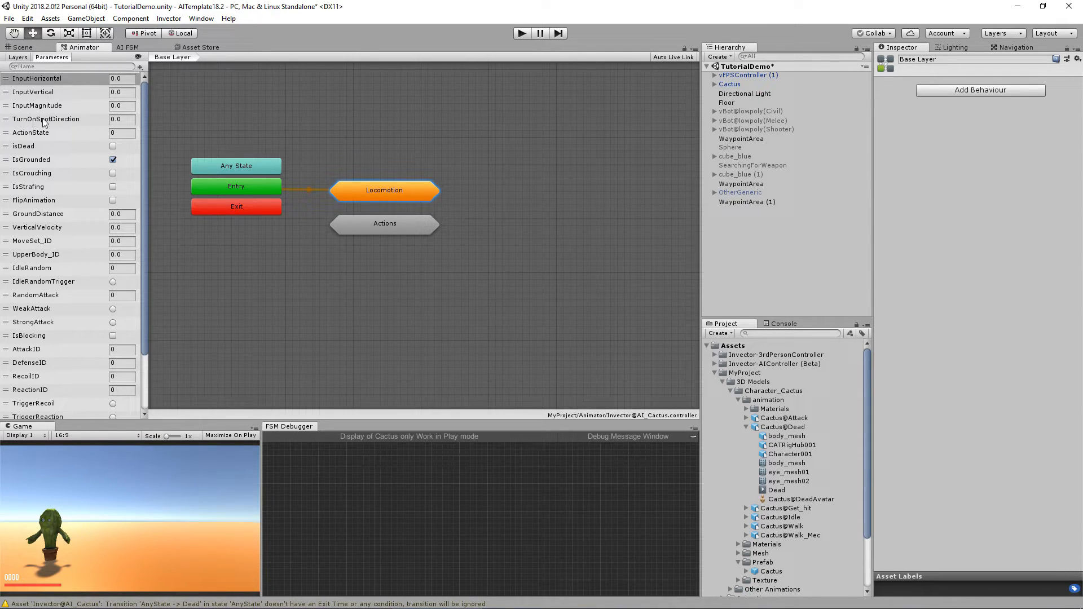
click(64, 119)
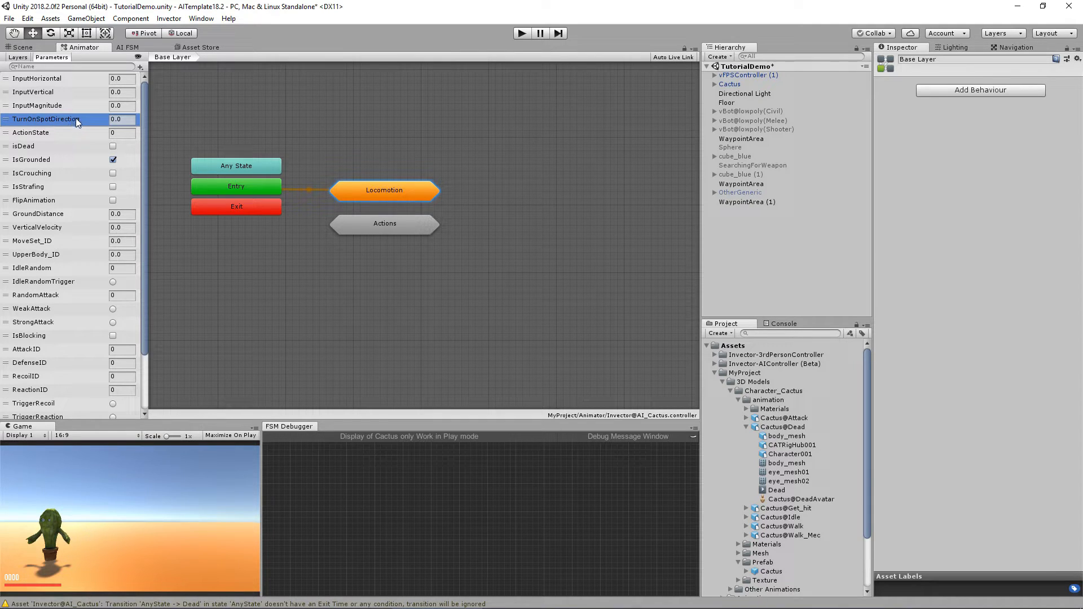
right_click(42, 134)
click(52, 144)
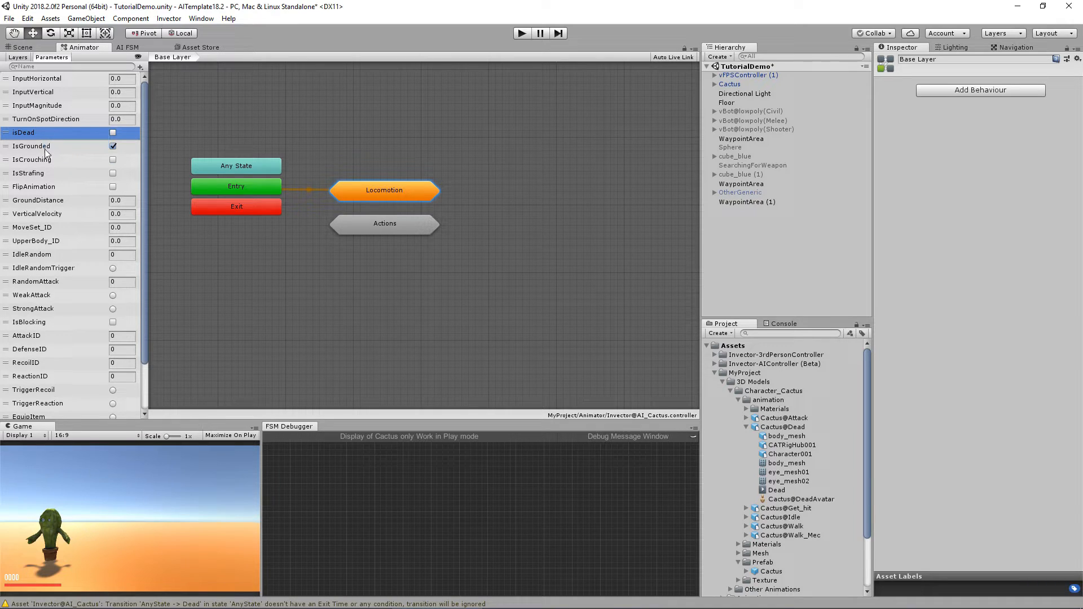
Open the Actions sub-state machine and delete the IsCrouching and FlipAnimation parameters
double_click(403, 226)
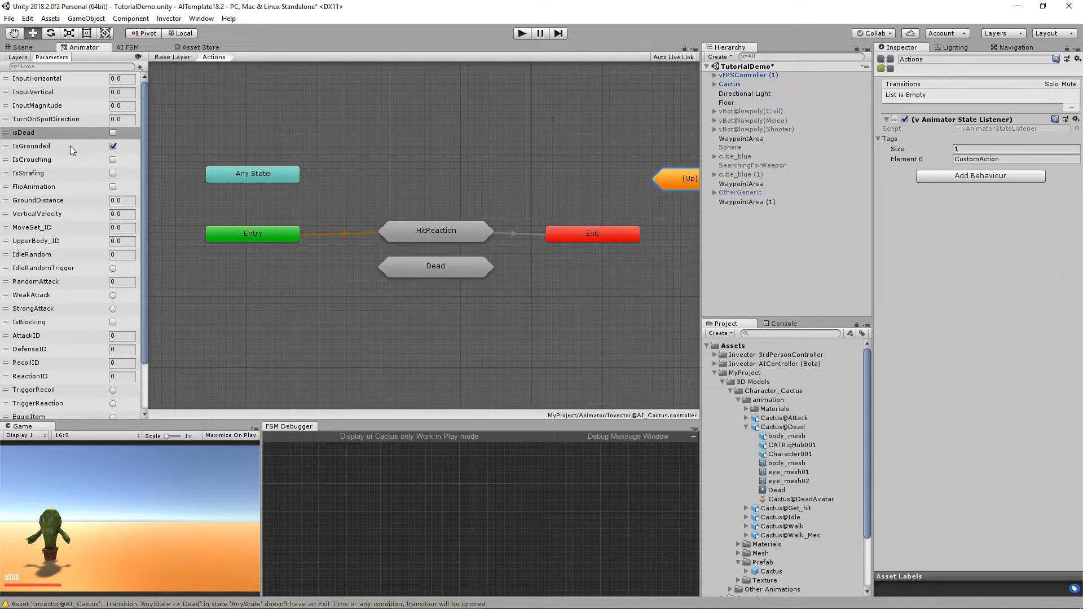
right_click(49, 162)
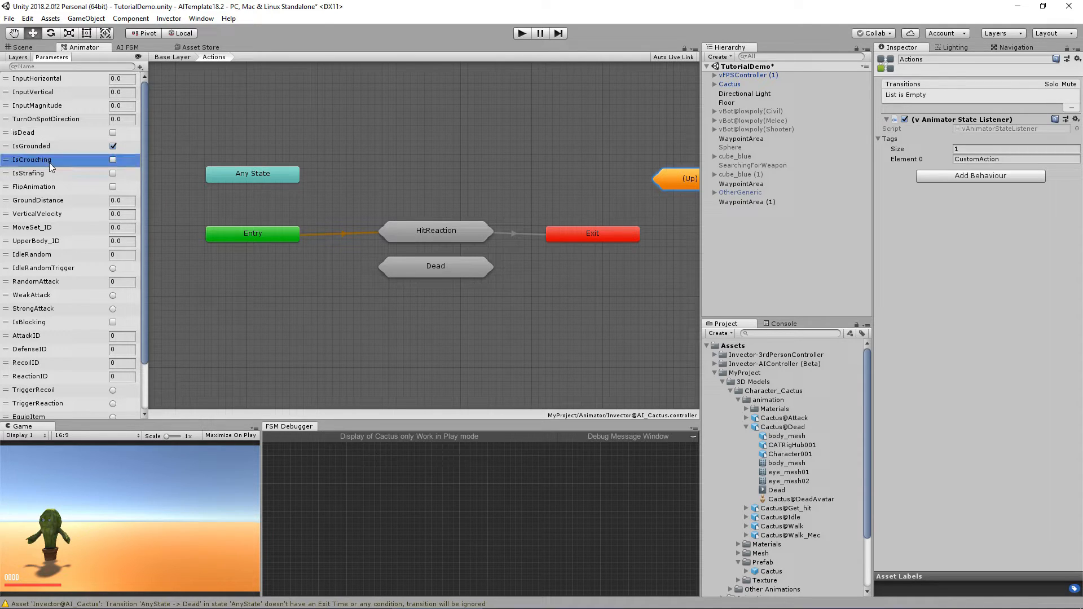
click(56, 170)
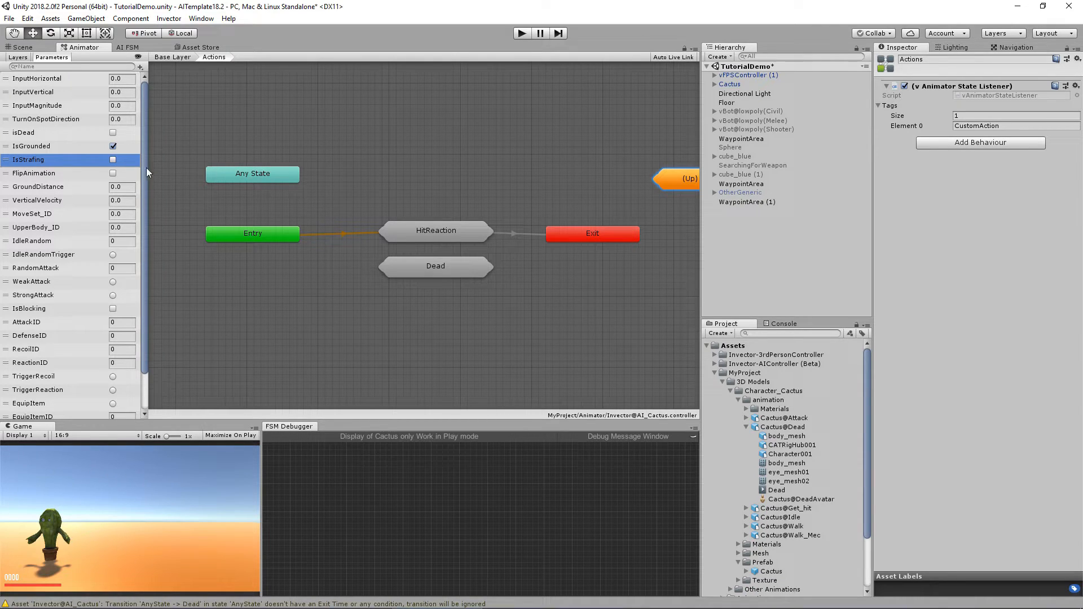
click(37, 173)
right_click(35, 173)
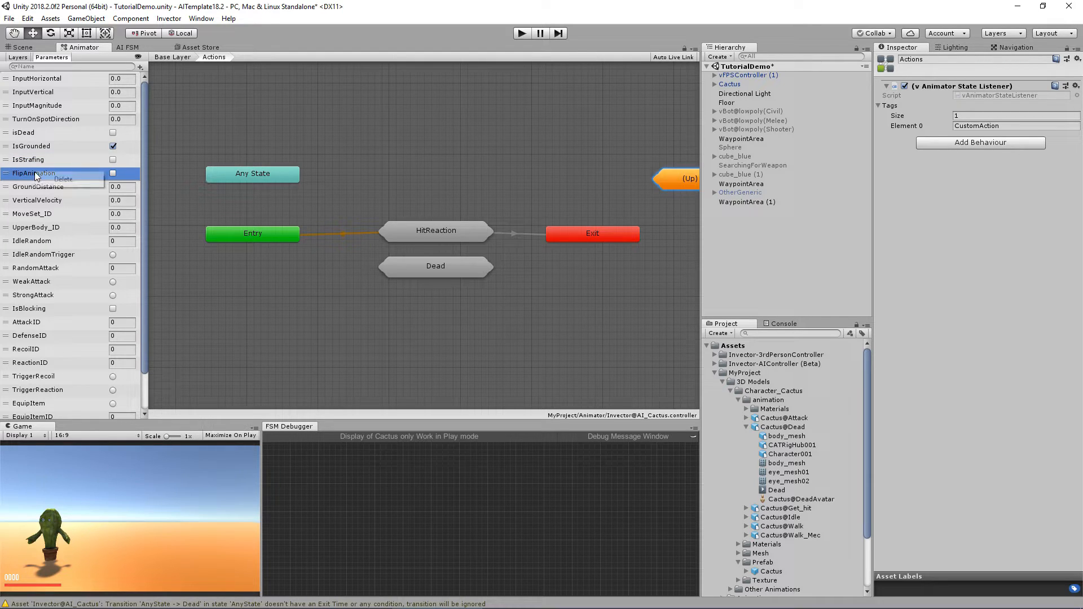
click(46, 179)
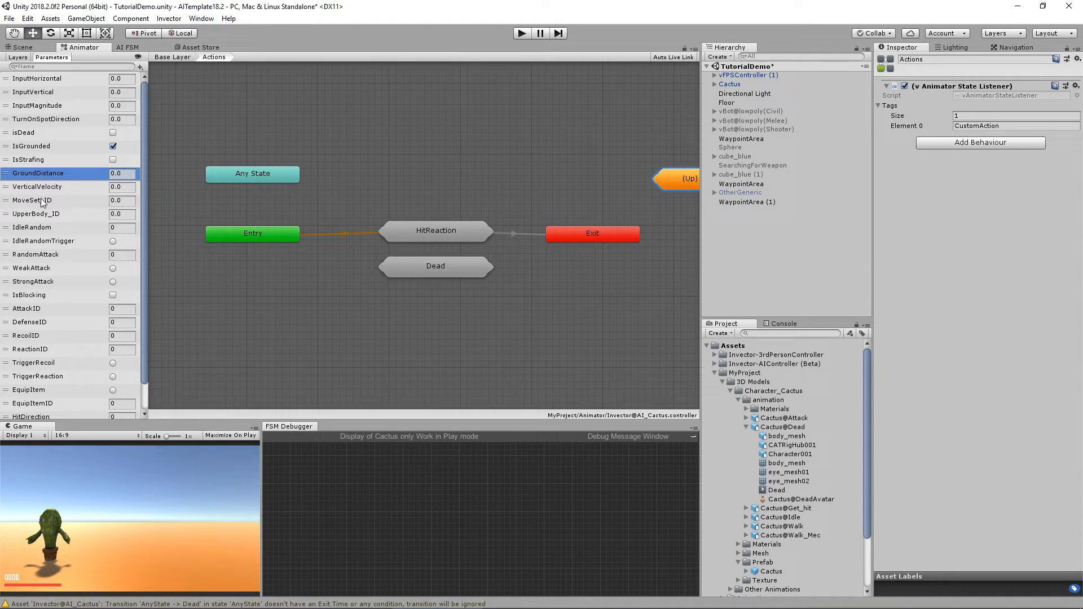
Delete the MoveSet_ID and UpperBody_ID parameters from the animator controller
click(41, 199)
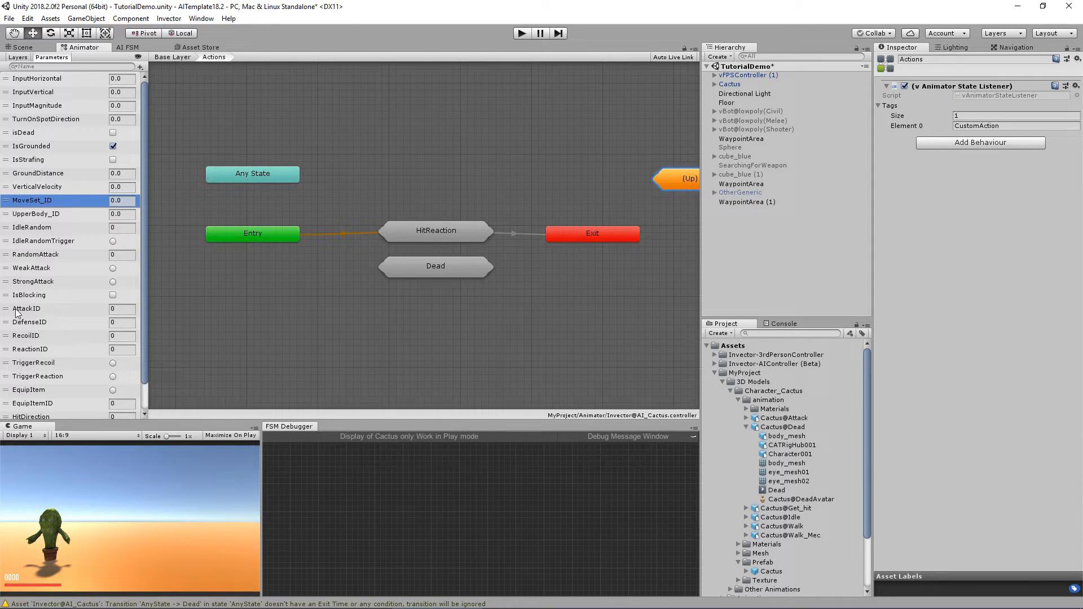
right_click(47, 202)
click(53, 205)
right_click(39, 201)
click(58, 208)
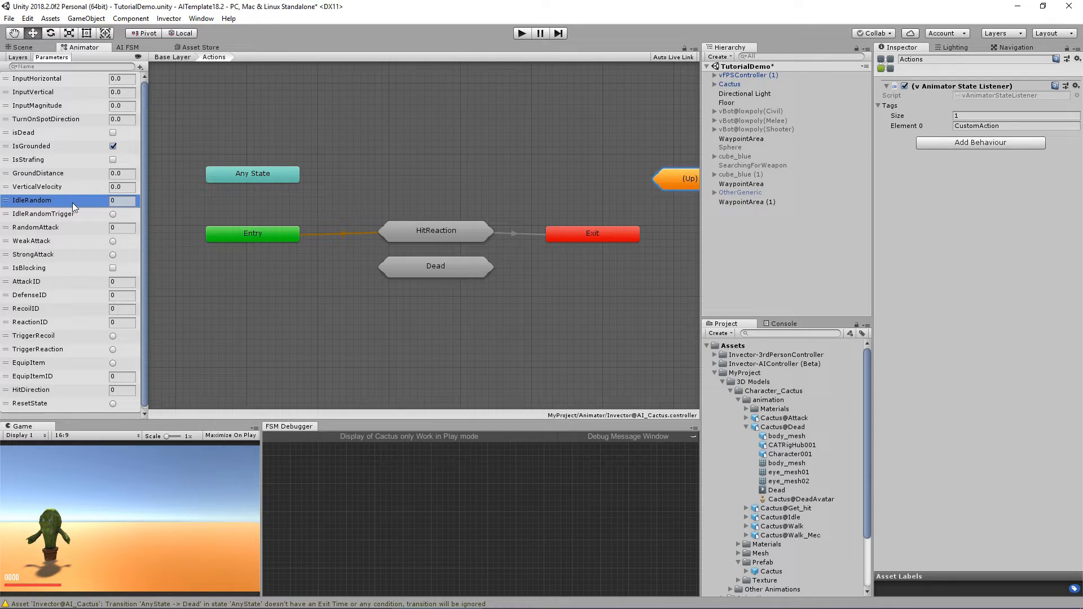
Check the console warnings and delete the StrongAttack parameter, including its use in existing transitions
click(788, 324)
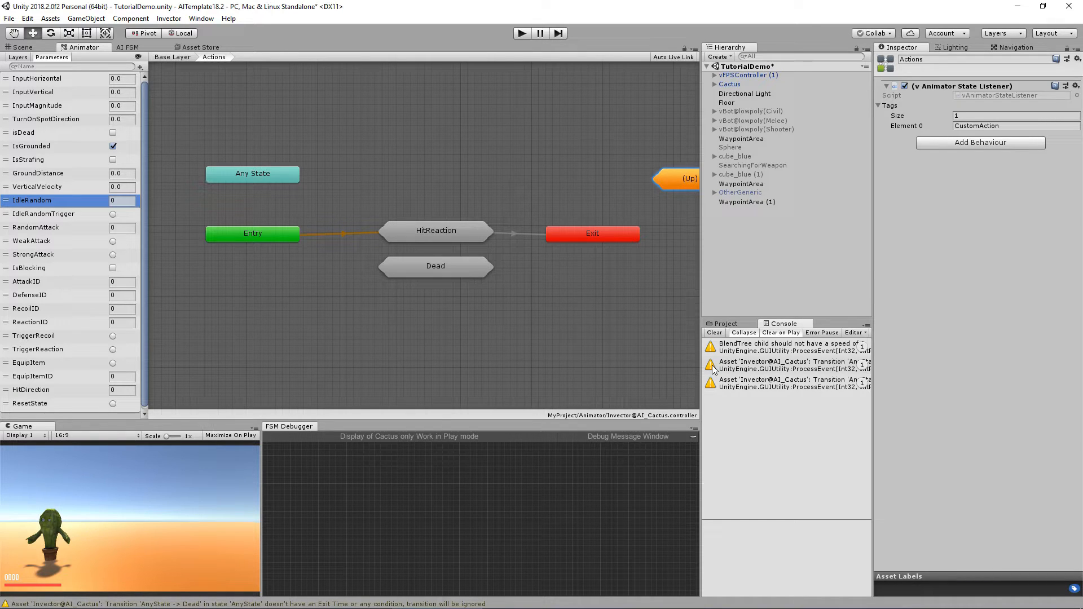
click(33, 228)
click(38, 254)
right_click(38, 254)
click(52, 264)
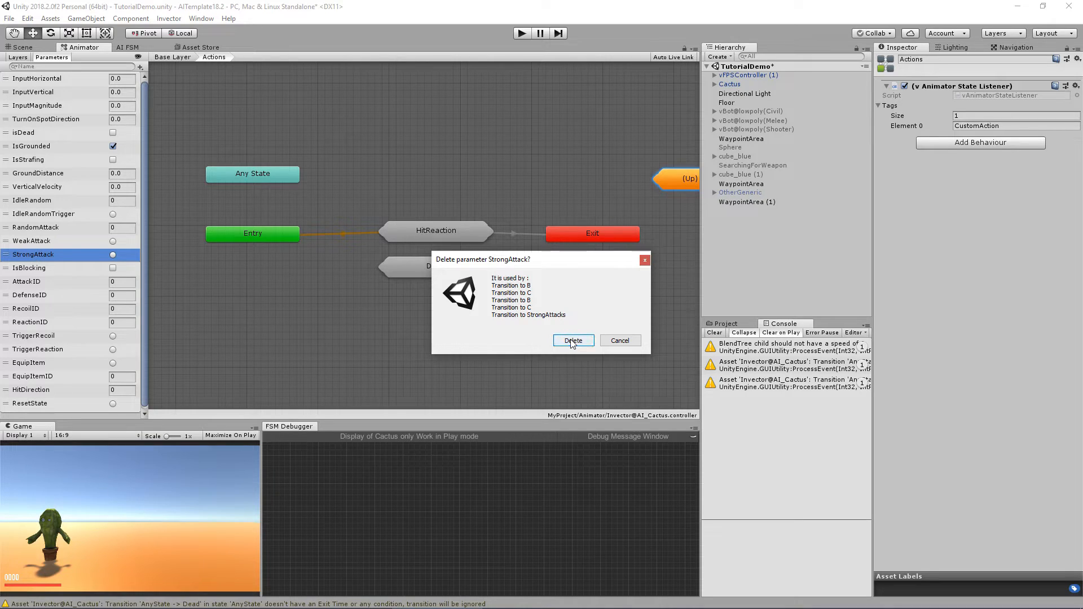
click(572, 341)
Delete the IsBlocking, DefenseID, RecoilID and ReactionID parameters
right_click(33, 253)
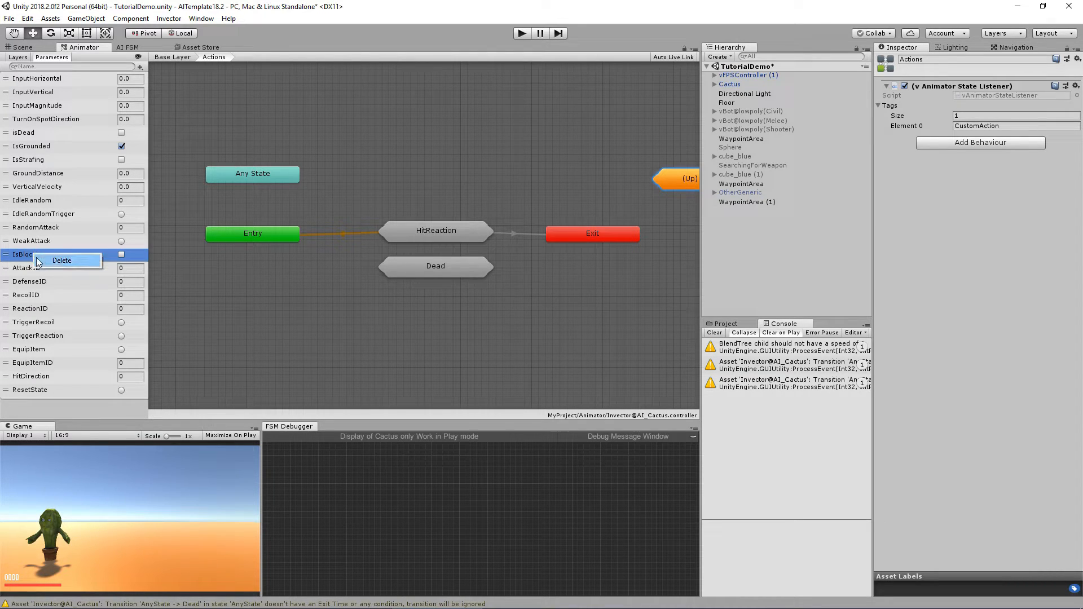
click(39, 261)
click(39, 269)
right_click(39, 267)
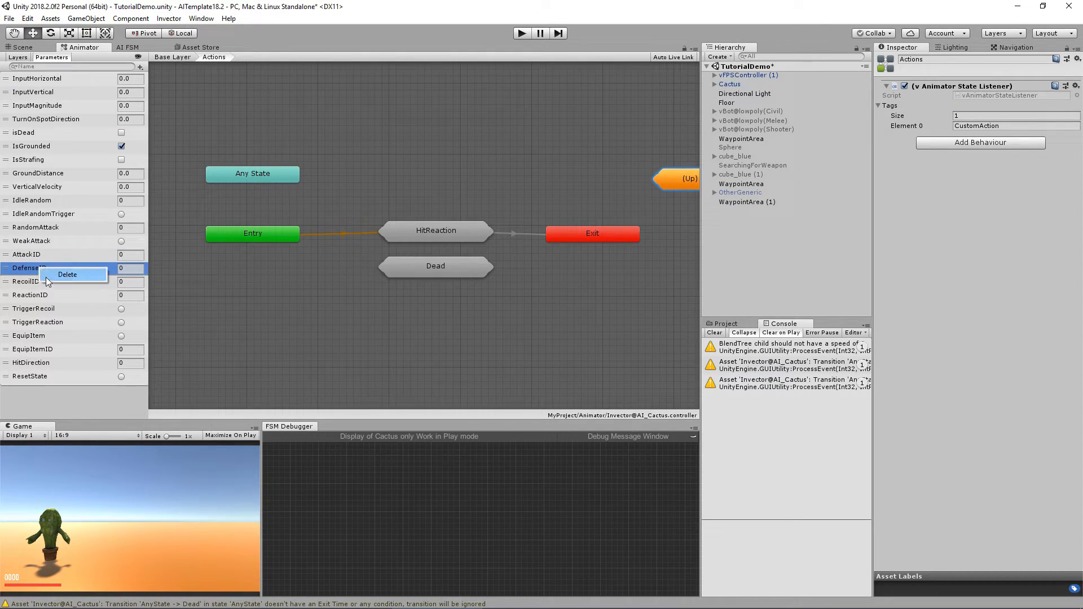
click(46, 277)
right_click(25, 269)
click(36, 278)
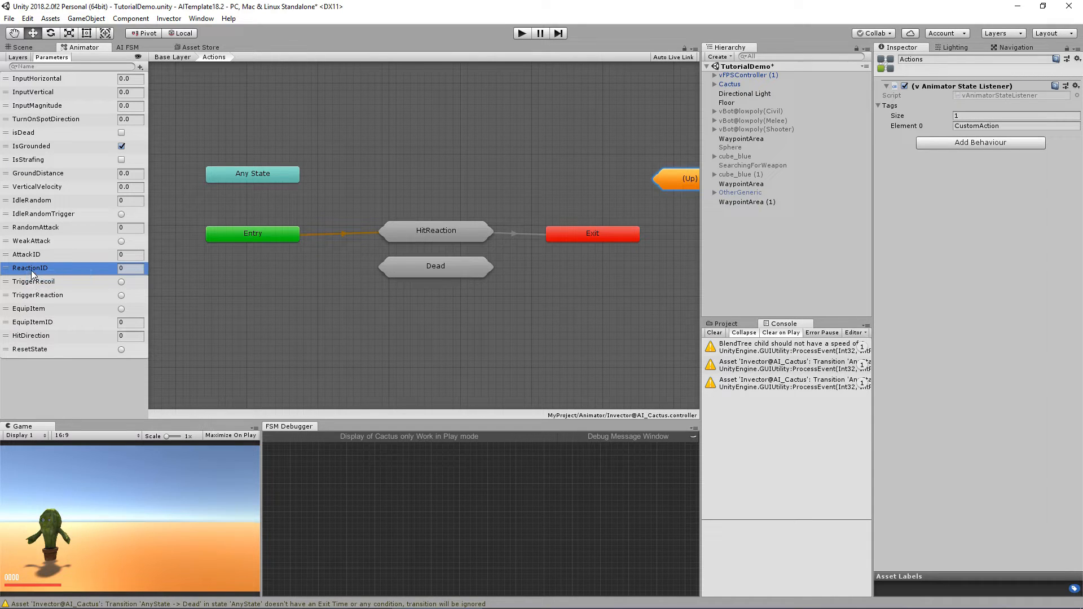
right_click(35, 266)
click(49, 279)
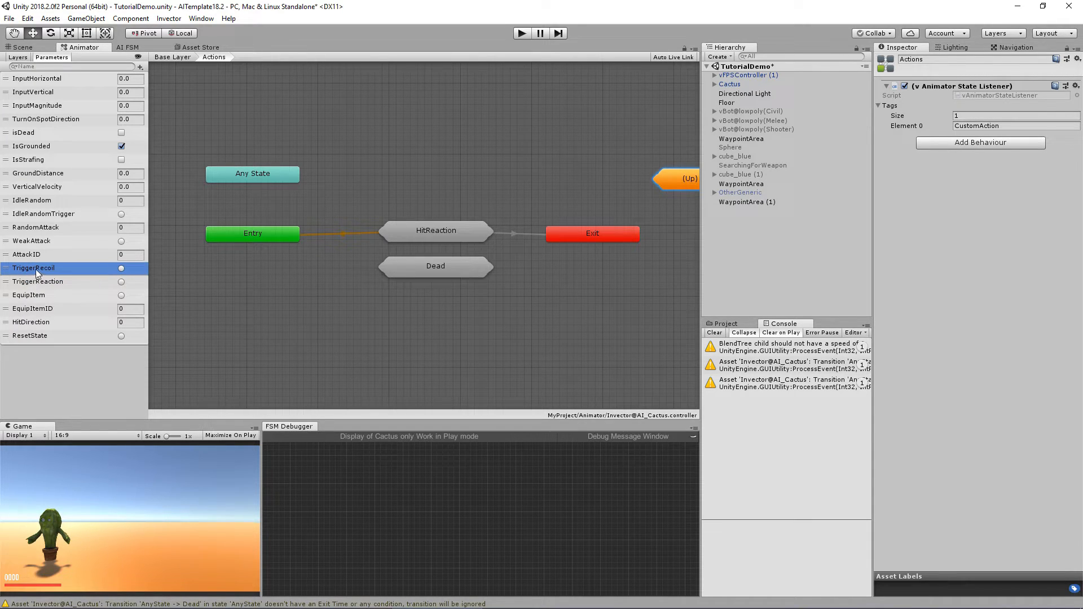
Delete the TriggerRecoil, EquipItem, EquipItemID and HitDirection parameters from the animator controller
right_click(36, 272)
click(41, 278)
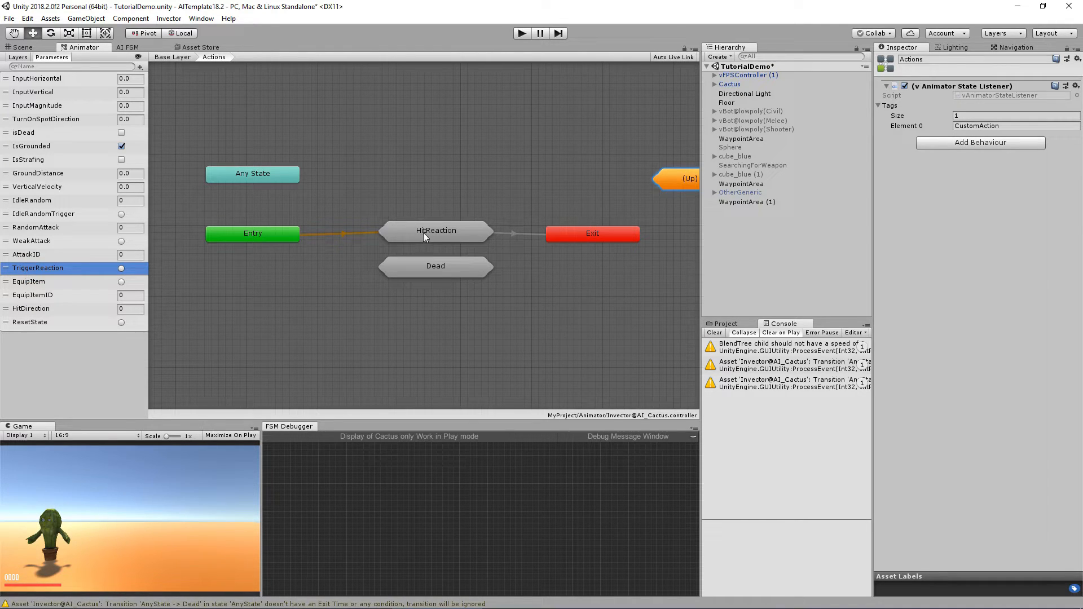
right_click(24, 280)
click(29, 282)
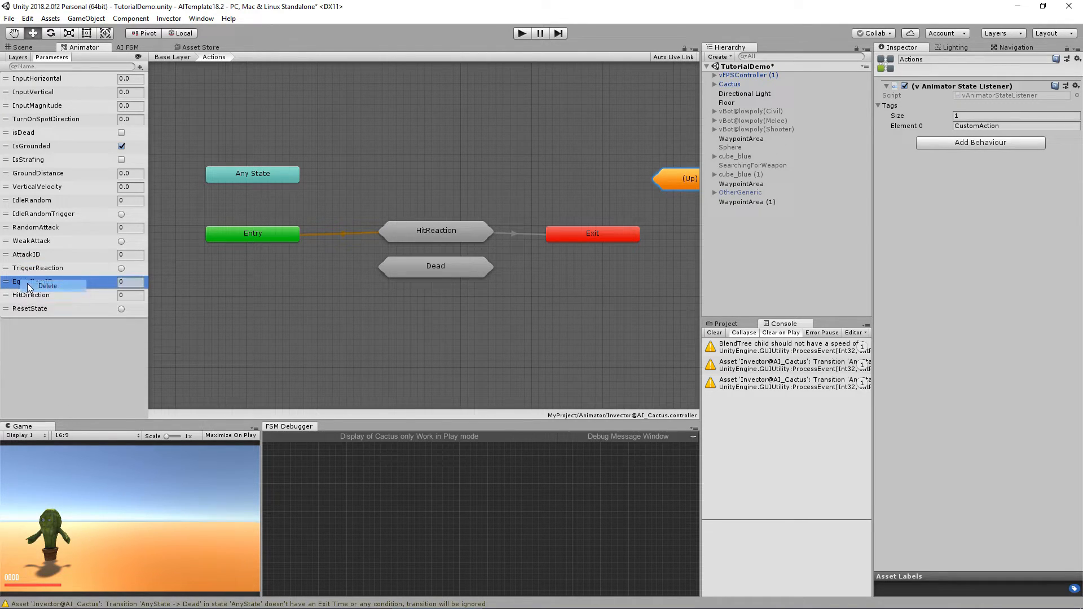
right_click(30, 282)
click(40, 290)
right_click(32, 282)
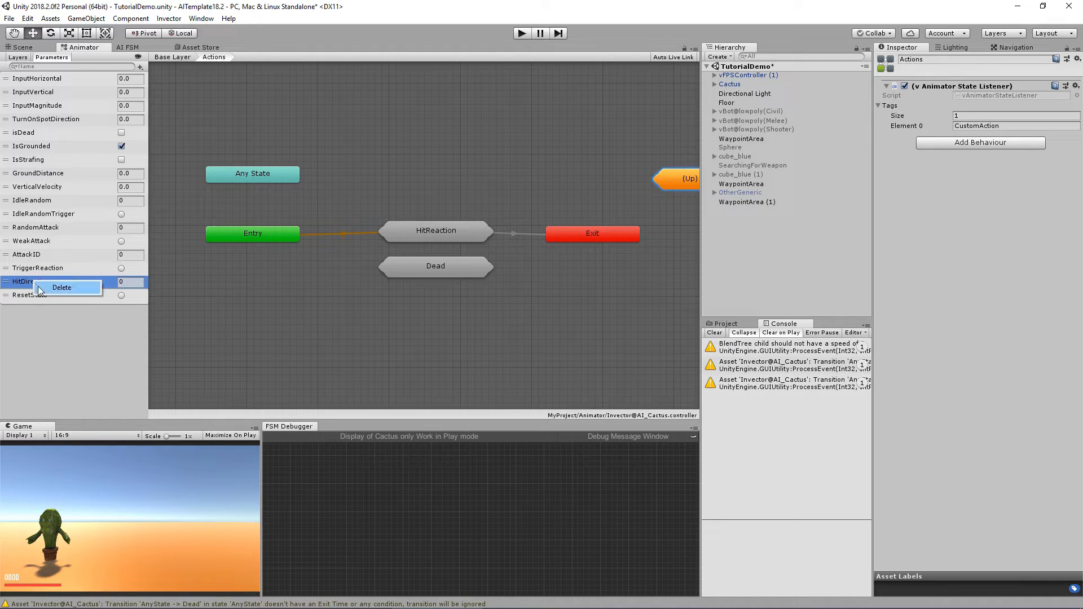
click(41, 289)
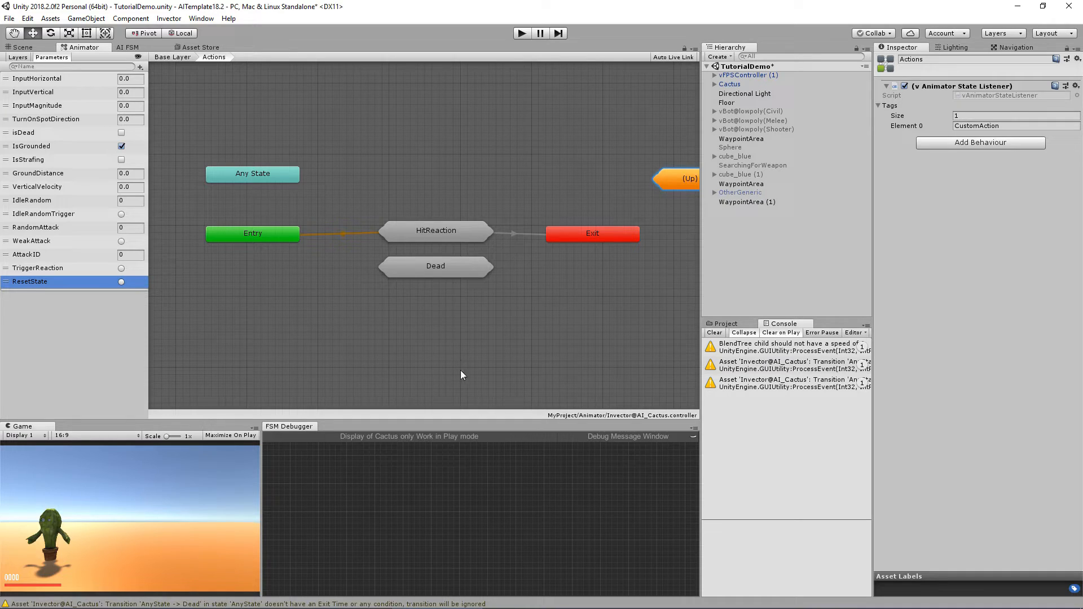
click(187, 337)
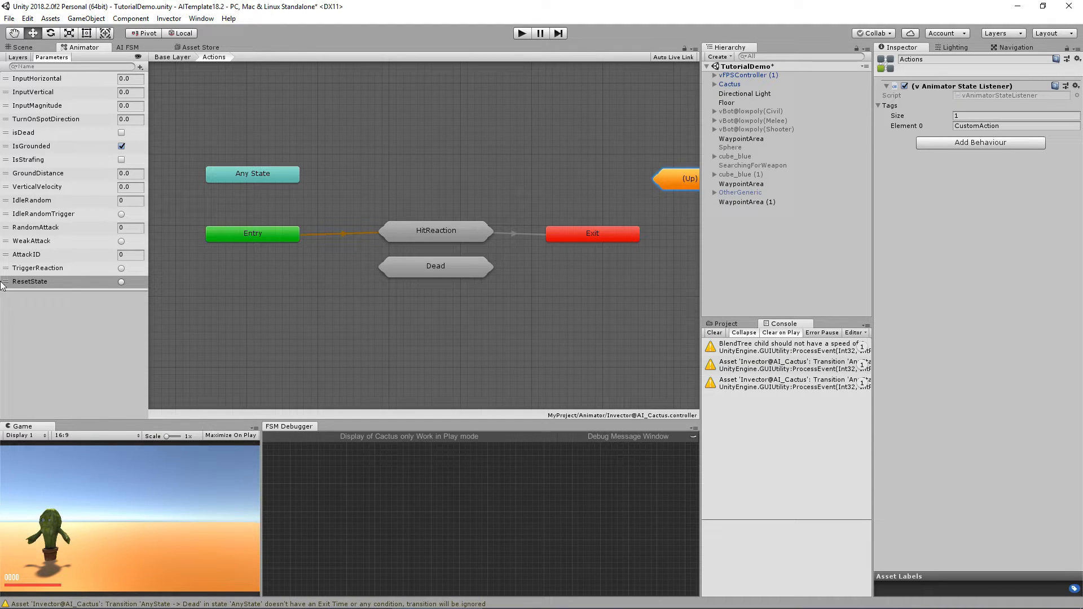
middle_drag(338, 202, 329, 197)
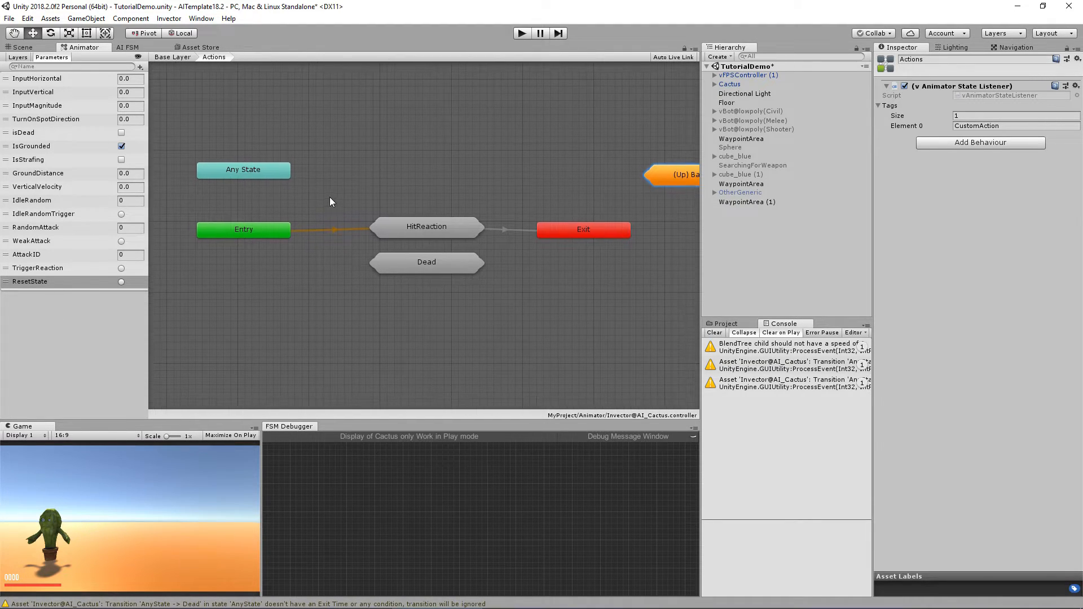
Disable Turn On Spot Anim in the Cactus's movement settings and nudge the Cactus slightly across the floor in the scene
click(21, 48)
right_drag(487, 300, 503, 301)
key(s)
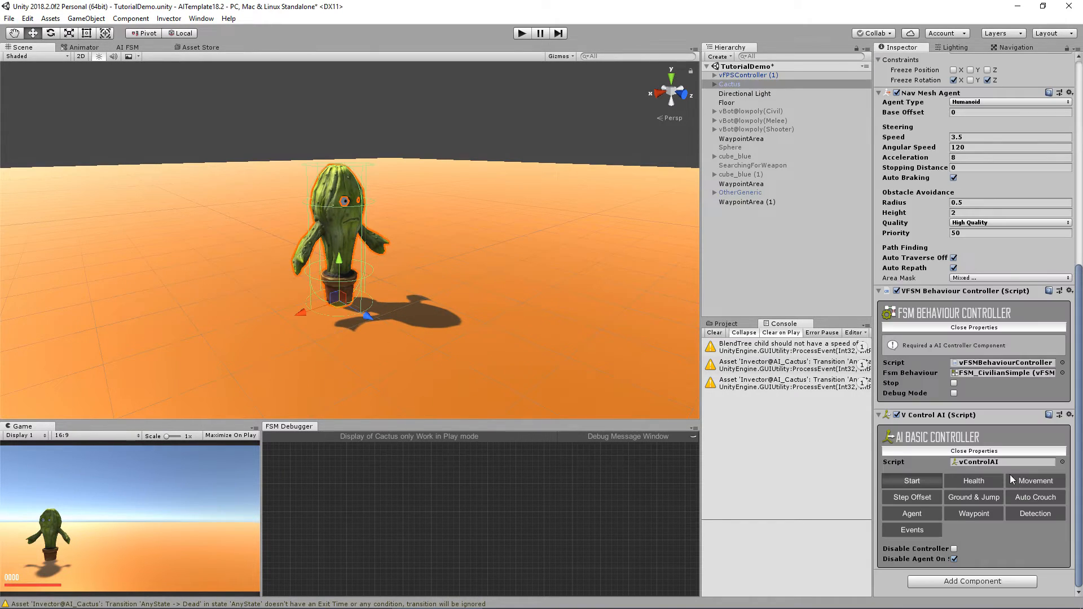
click(1029, 481)
scroll(1081, 521, down, 5)
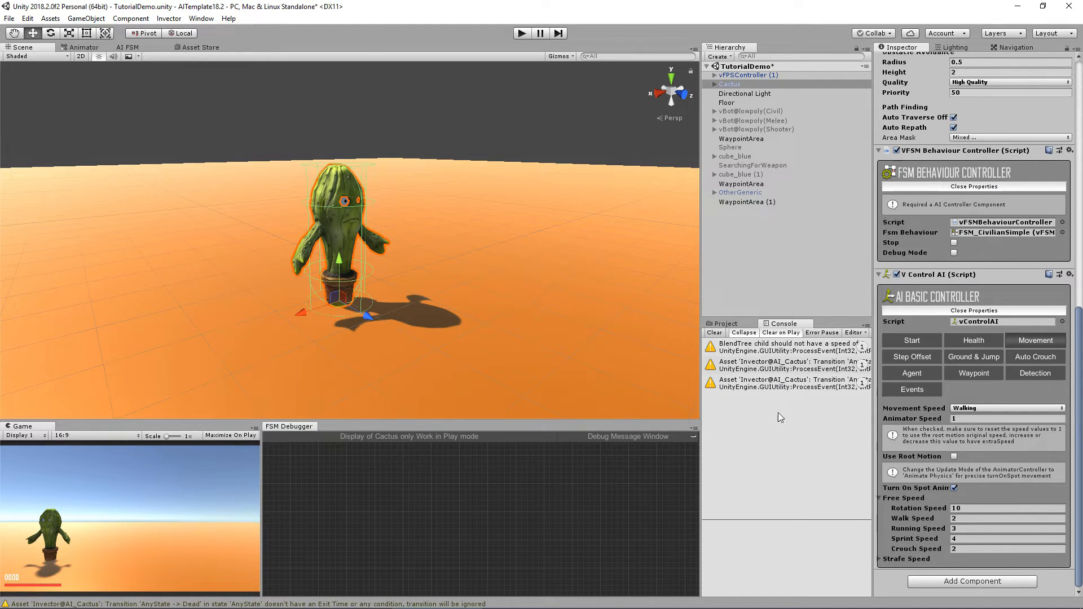
click(954, 457)
click(953, 488)
drag(341, 307, 343, 266)
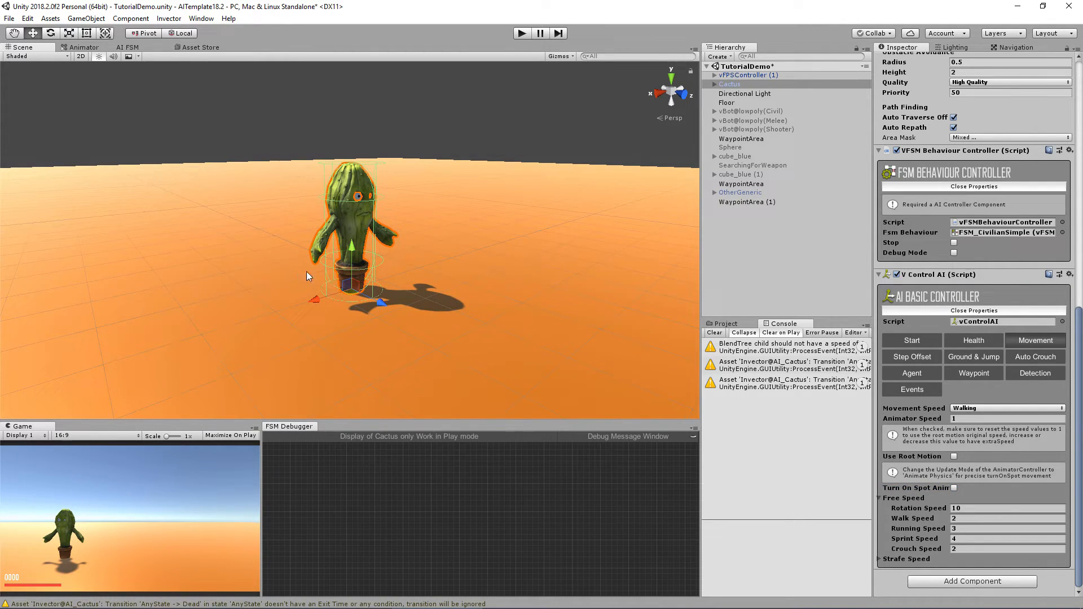
drag(347, 293, 341, 305)
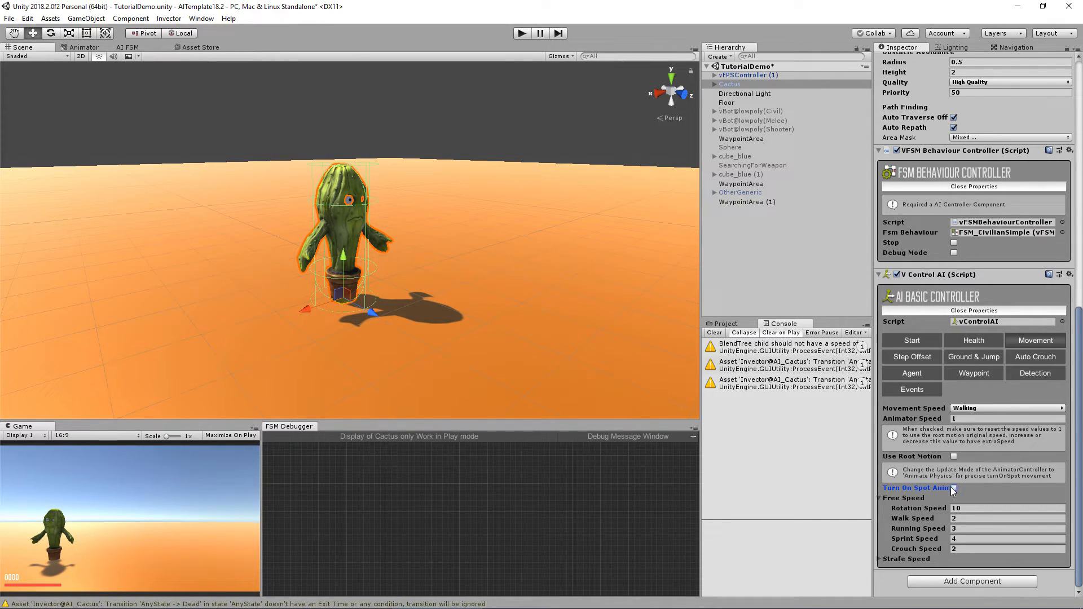
Assign the first WaypointArea to the Cactus's waypoint settings and briefly play-test its patrol
click(975, 374)
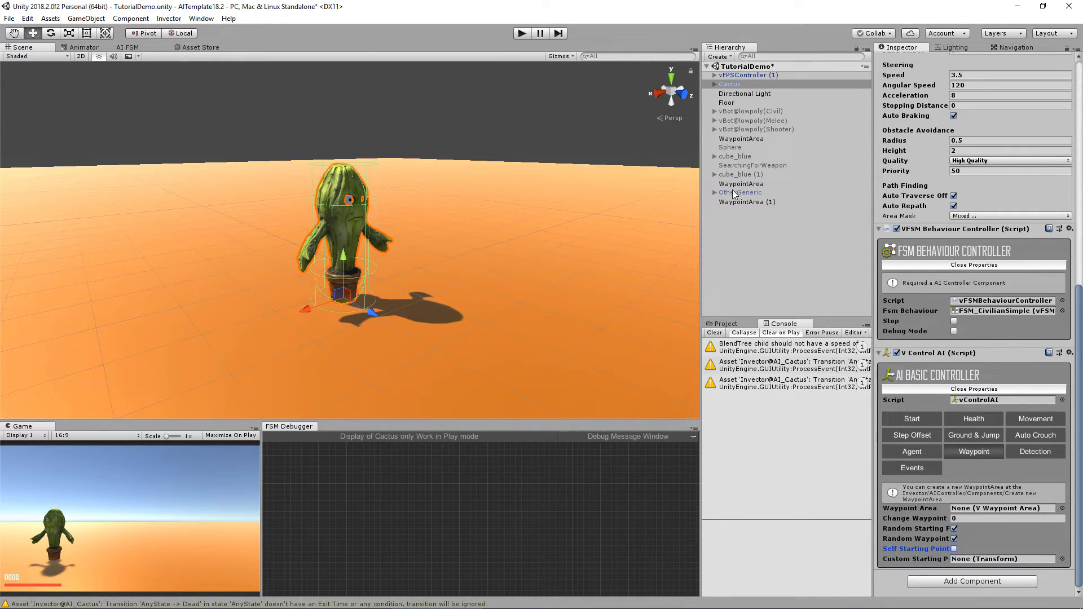
drag(740, 143, 987, 506)
click(520, 35)
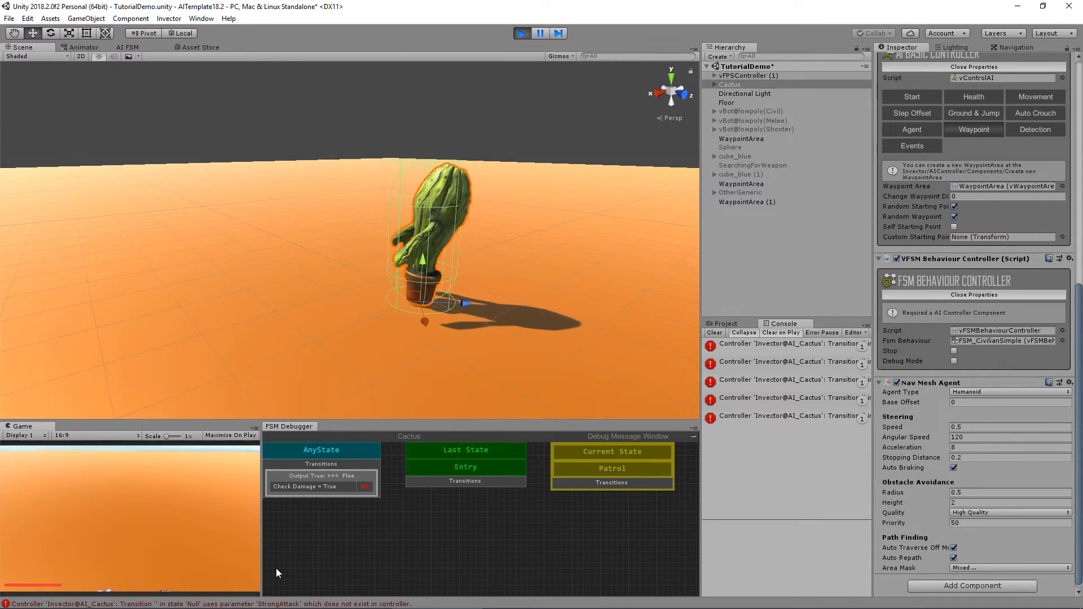
click(520, 35)
Check the first console error and delete the leftover strong-attack branch from the Attacks sub-state machine in the FullBody layer
click(734, 349)
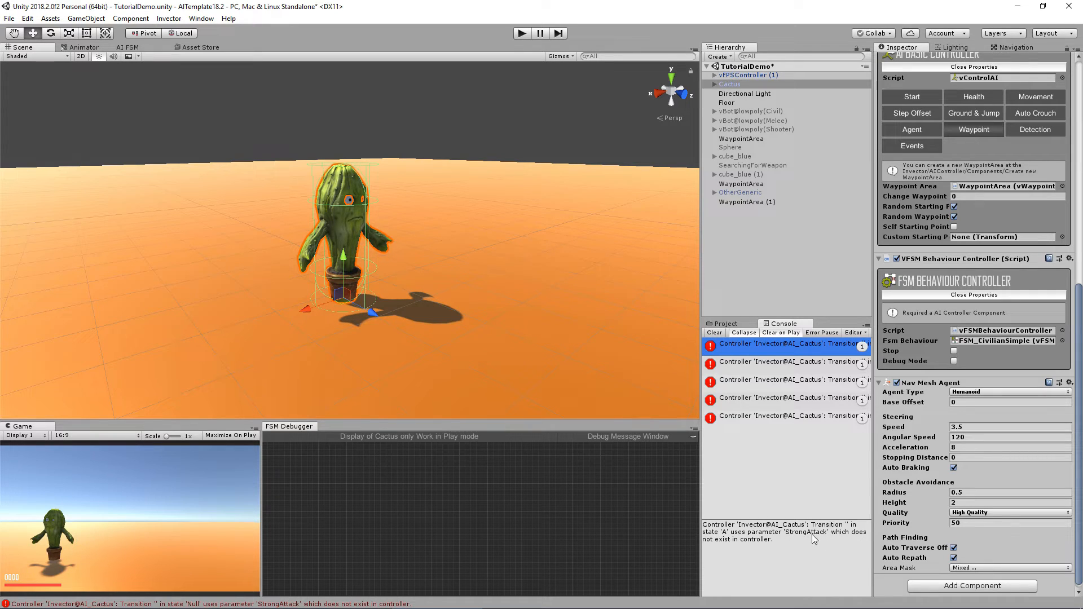
click(154, 46)
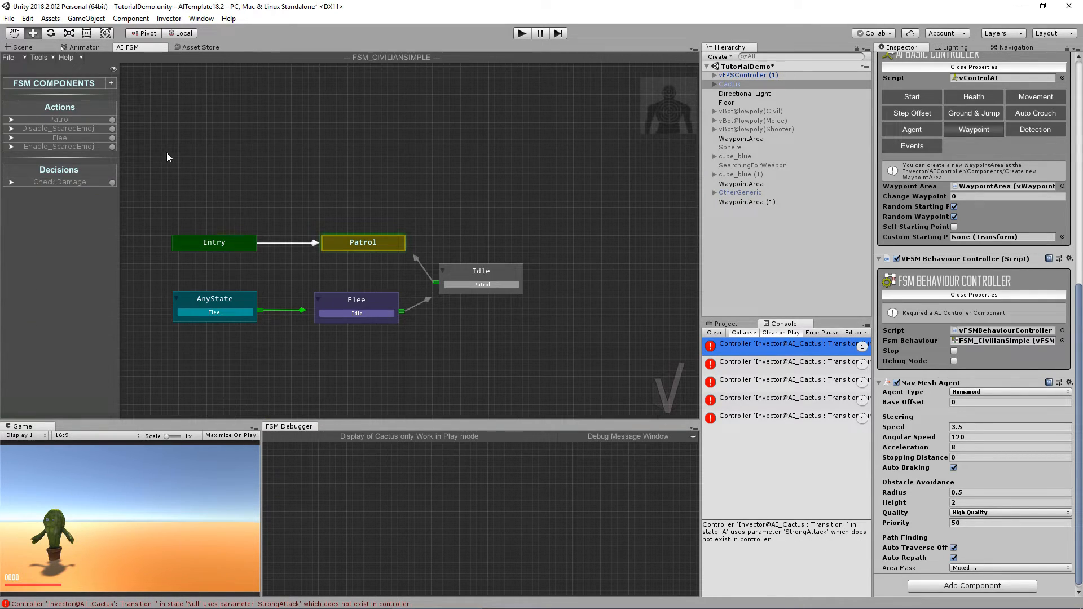
click(87, 48)
click(17, 57)
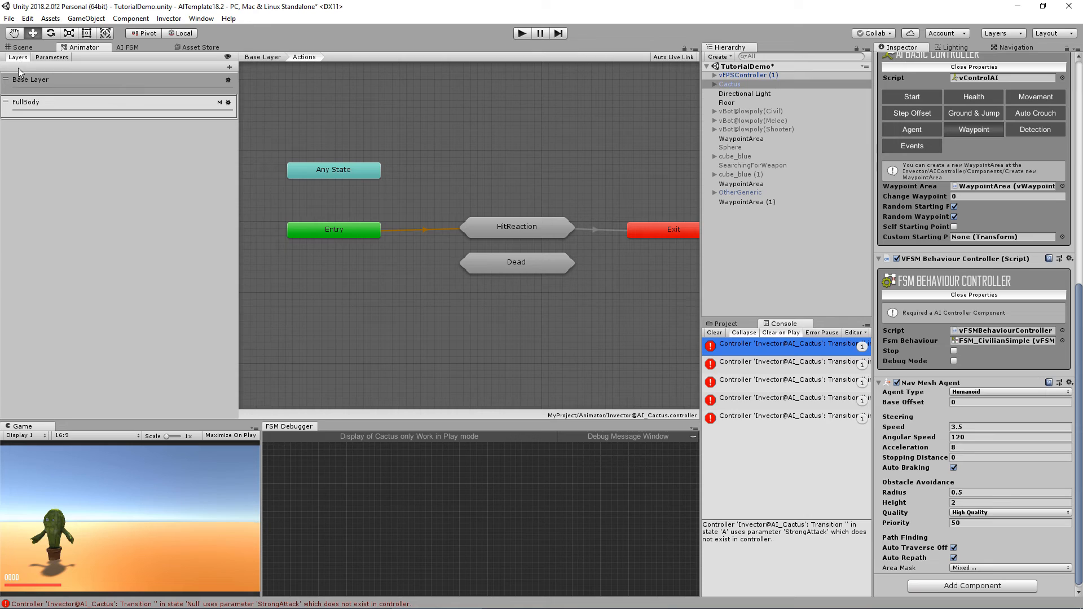
click(39, 107)
double_click(352, 143)
click(618, 209)
key(Delete)
Play-test the scene, watching the Cactus patrol the WaypointArea from both the scene and the player's view, then stop the game
click(21, 49)
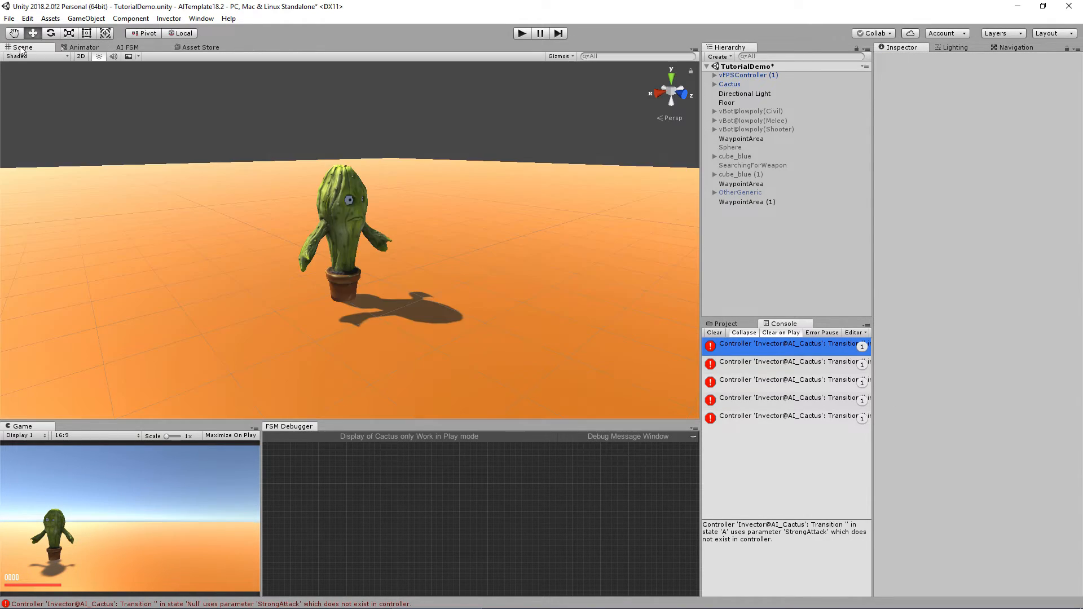
click(515, 35)
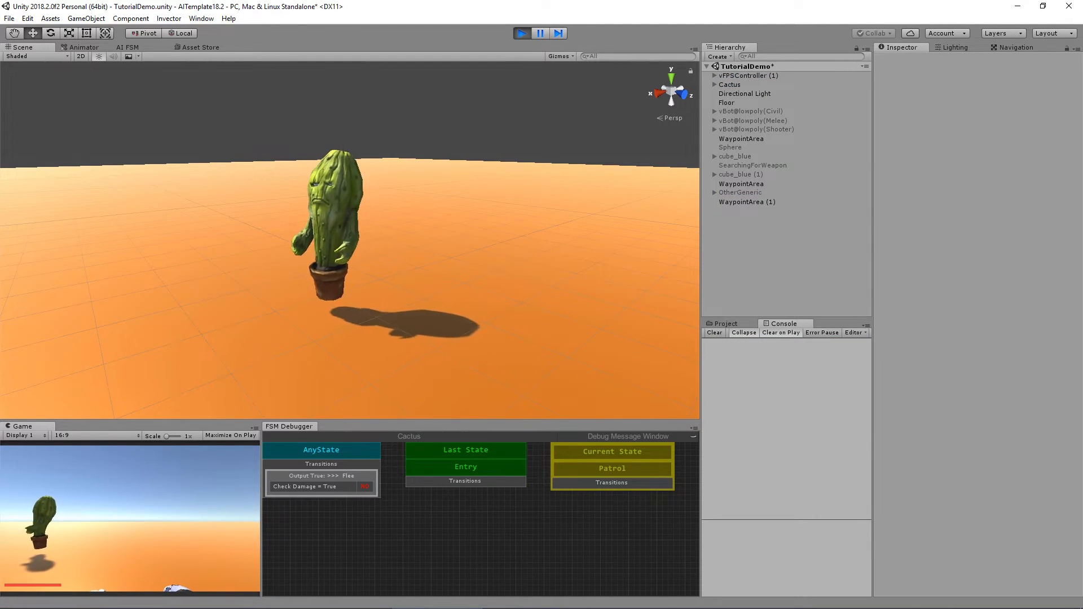
alt+drag(542, 222, 410, 231)
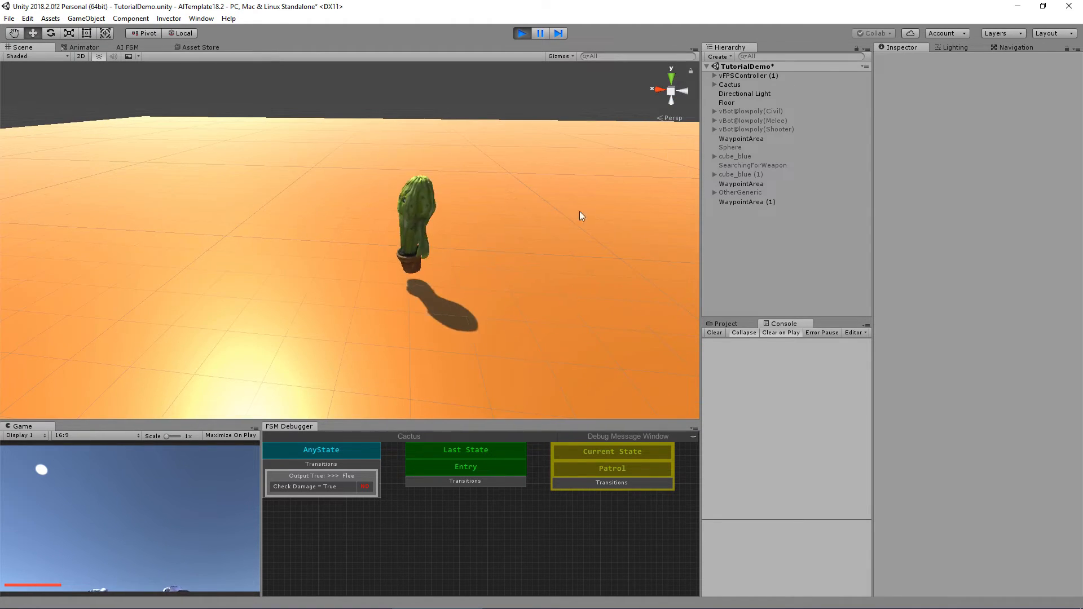
double_click(741, 138)
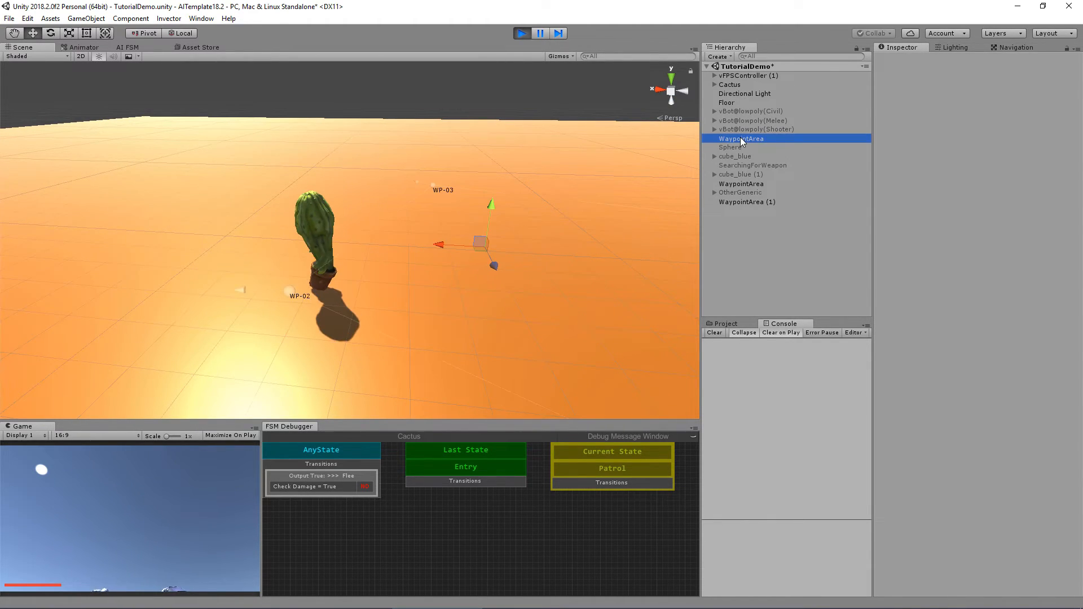
key(w)
right_drag(498, 234, 662, 220)
key(a)
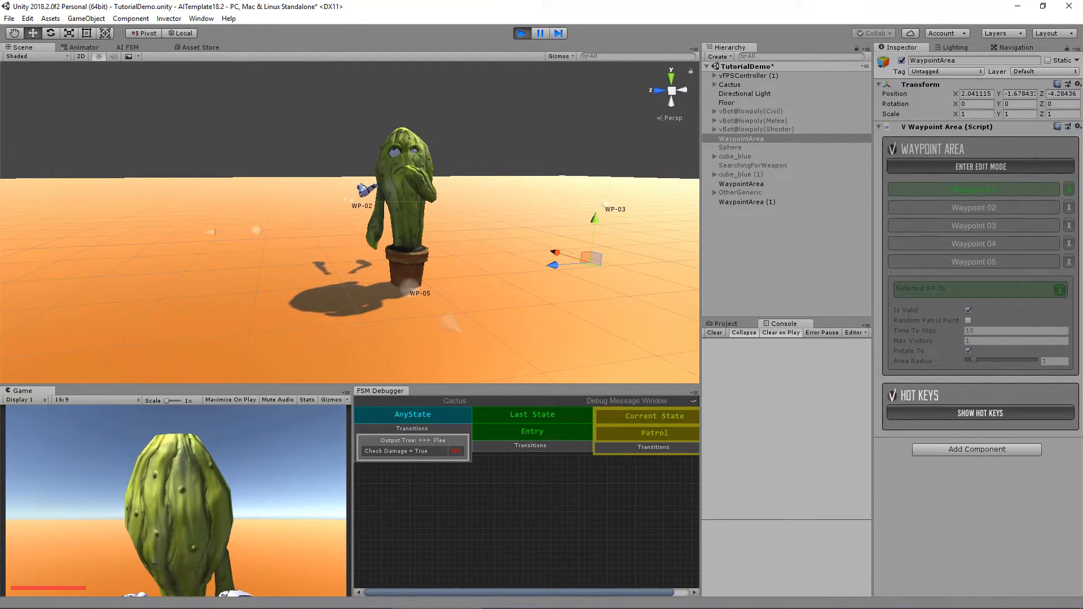
key(s)
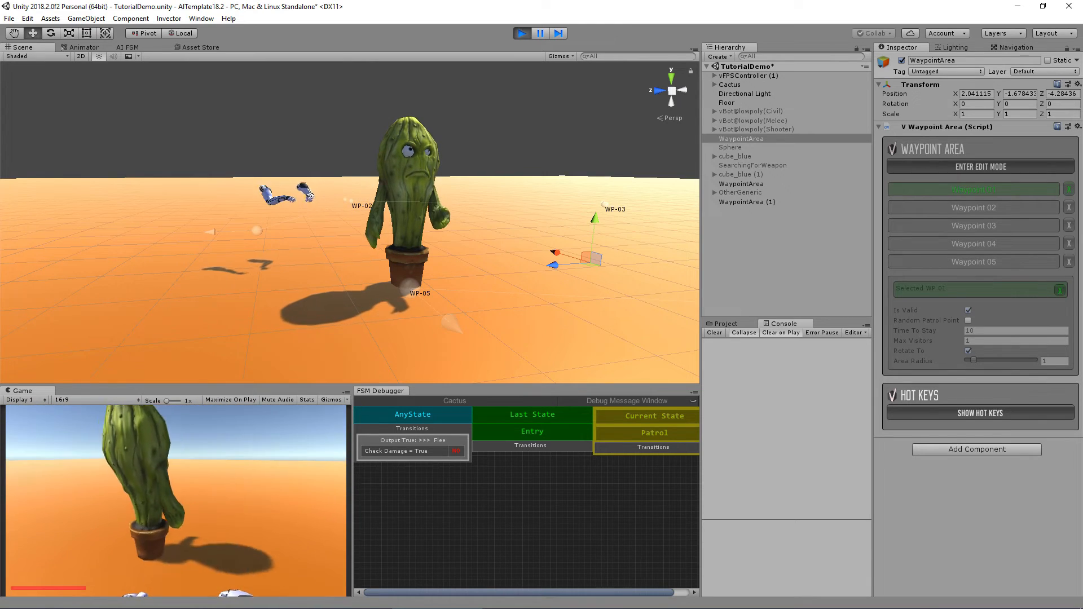
key(w)
key(s)
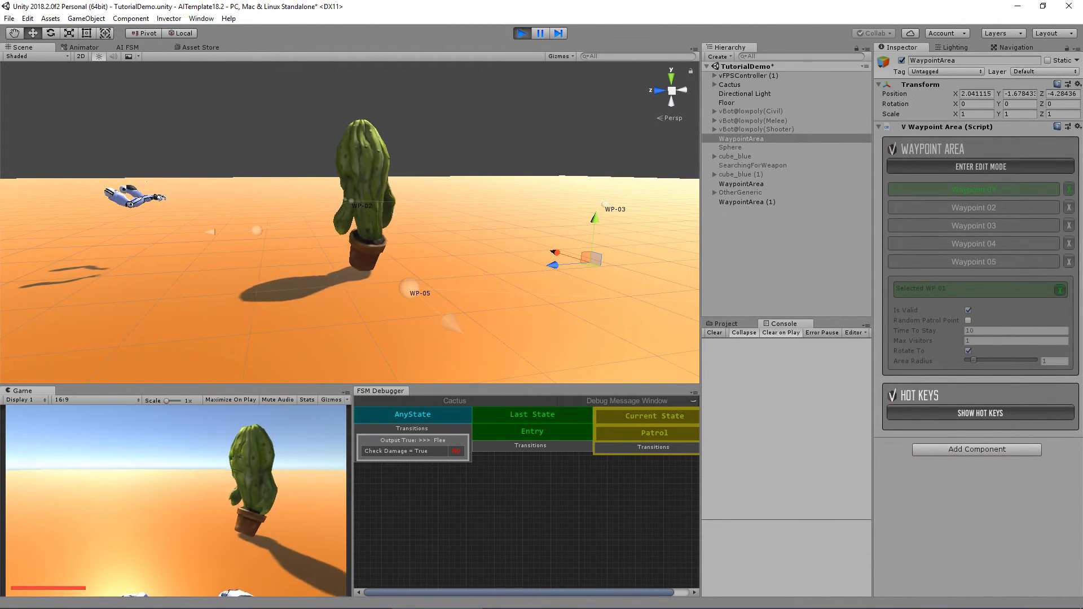
key(Escape)
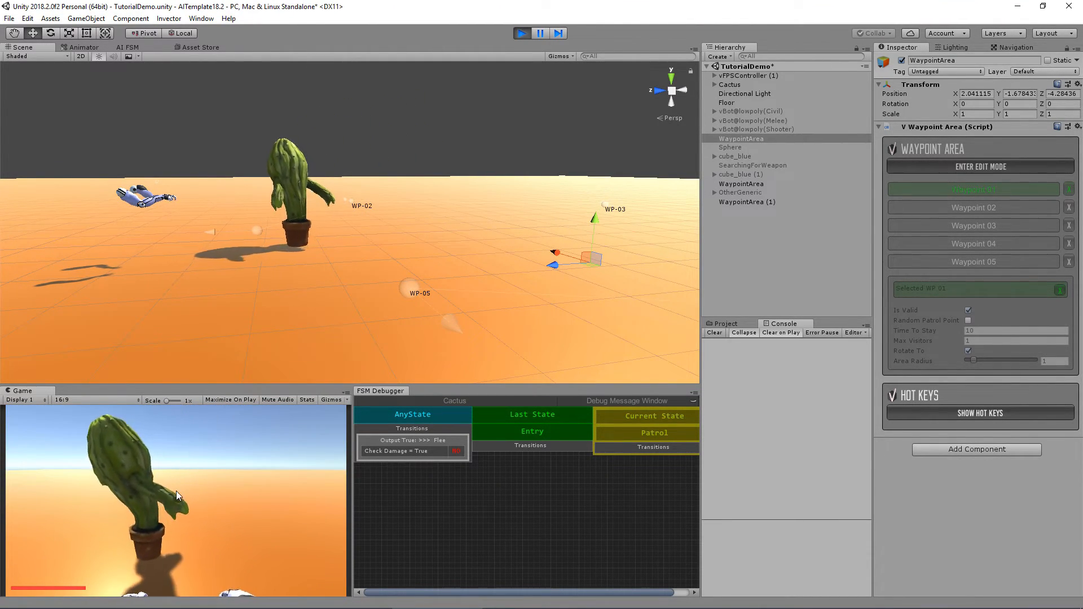
click(530, 34)
Set the Cactus's layer to Enemy for this object only and its tag to Enemy
right_drag(408, 198, 443, 237)
key(w)
key(s)
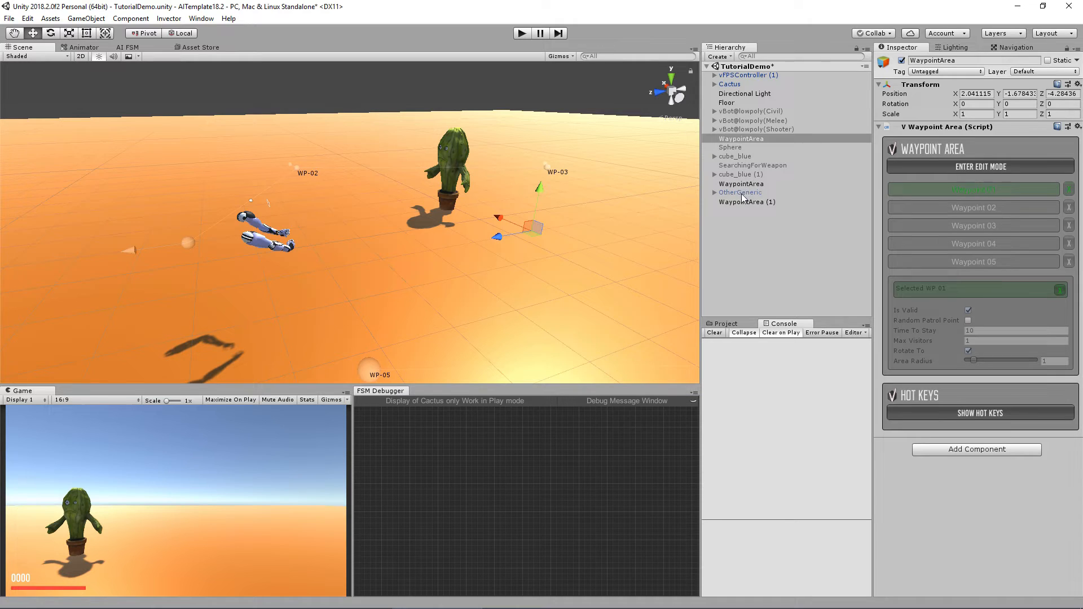
click(747, 85)
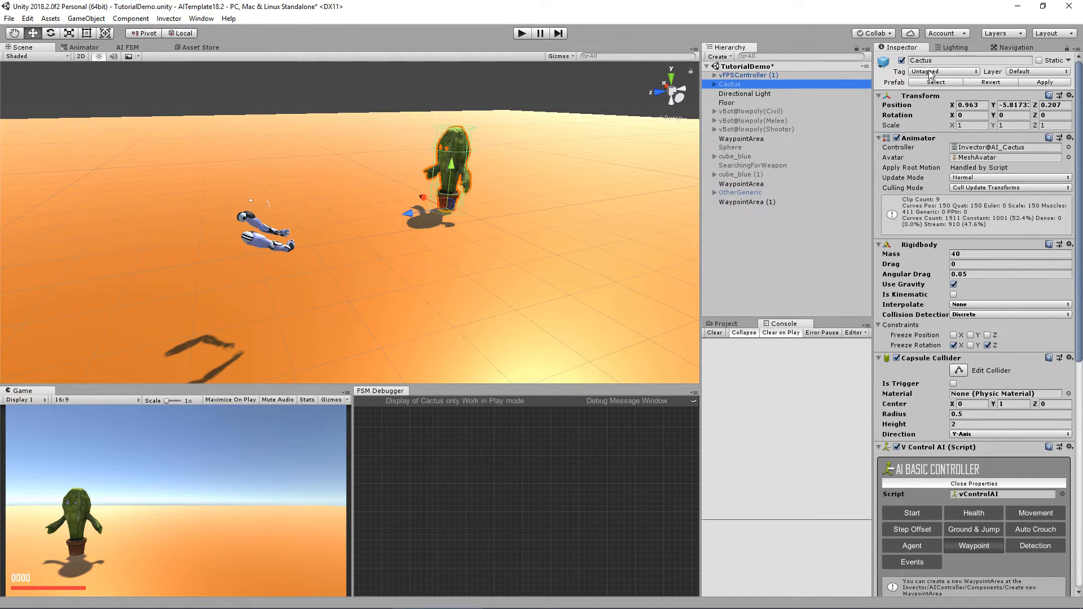
click(1022, 72)
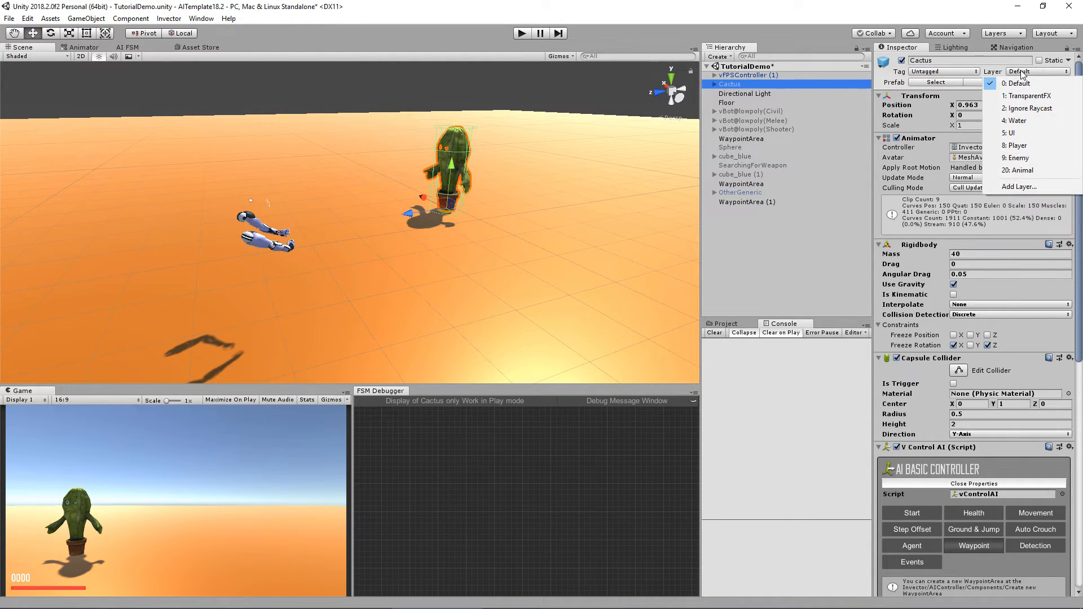
click(1016, 158)
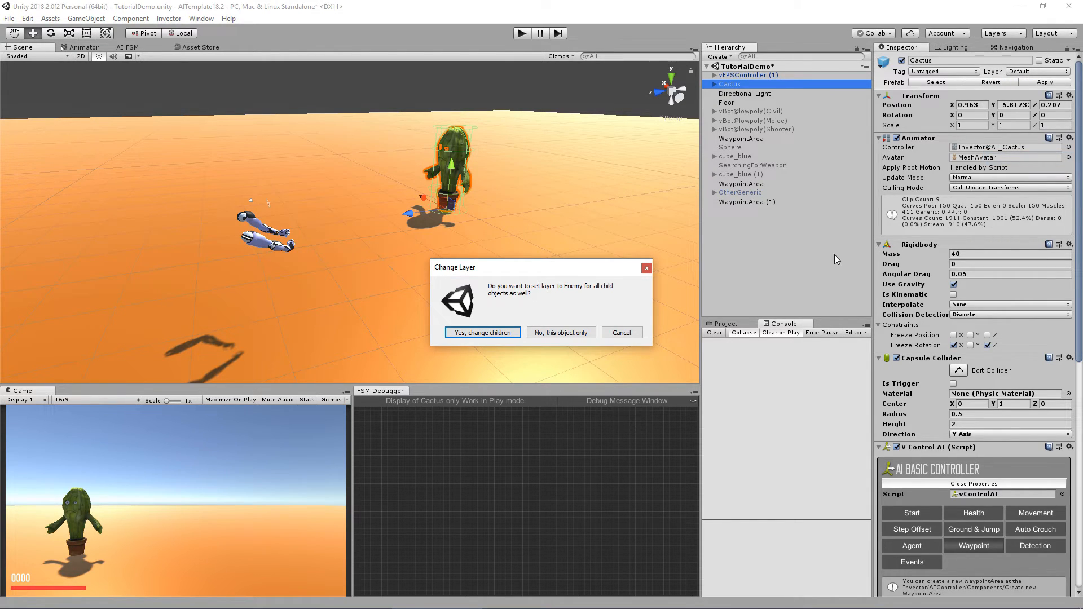
click(562, 334)
click(964, 72)
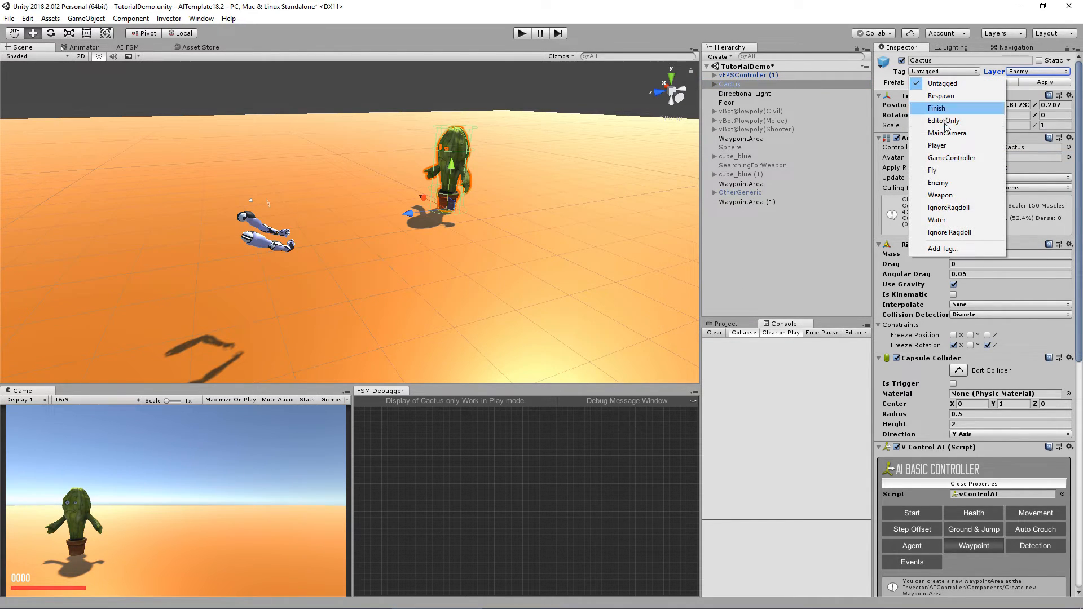
click(950, 190)
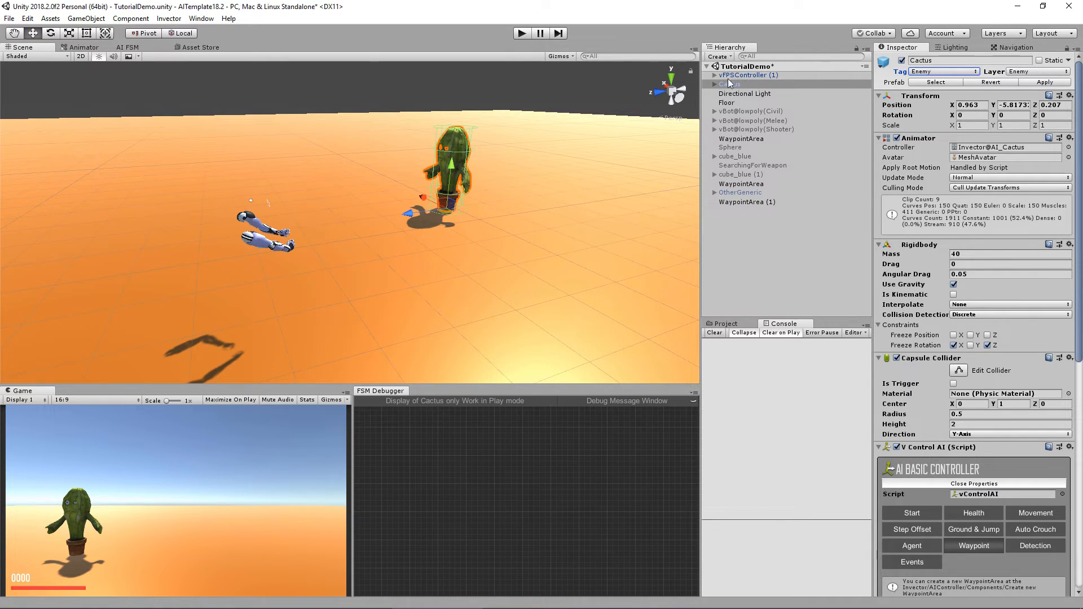
Play-test the scene by hitting the Cactus with the player and watch its Flee behaviour
click(777, 255)
alt+drag(317, 191, 535, 197)
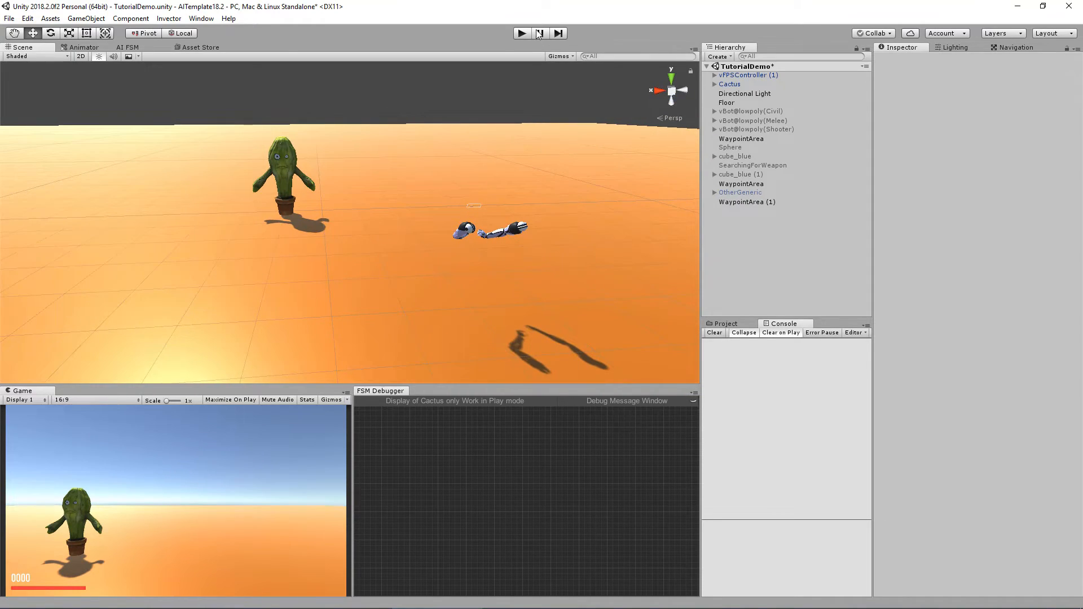
click(523, 34)
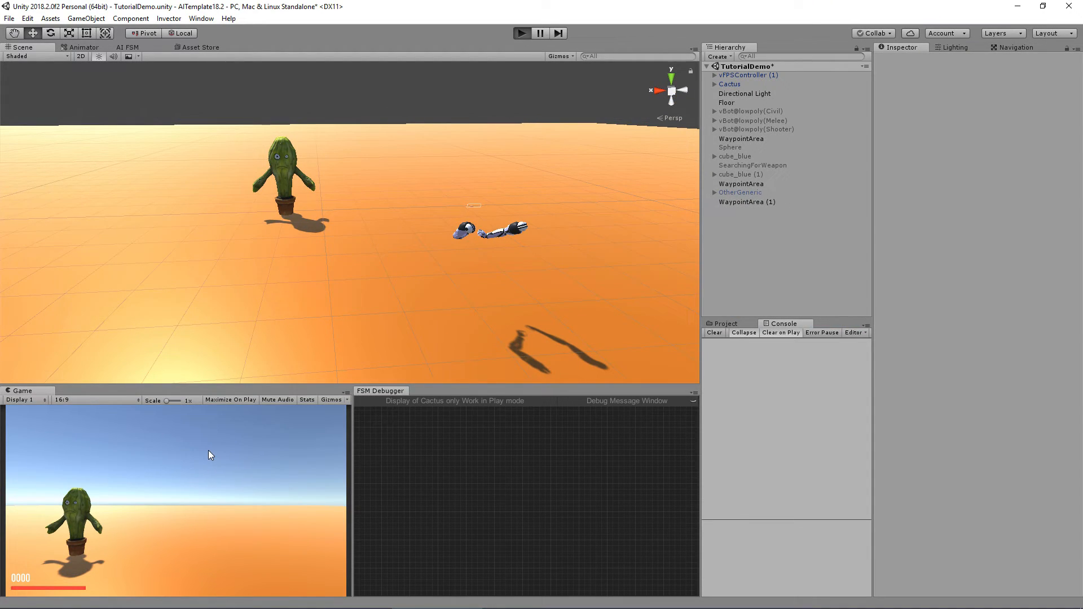
key(w)
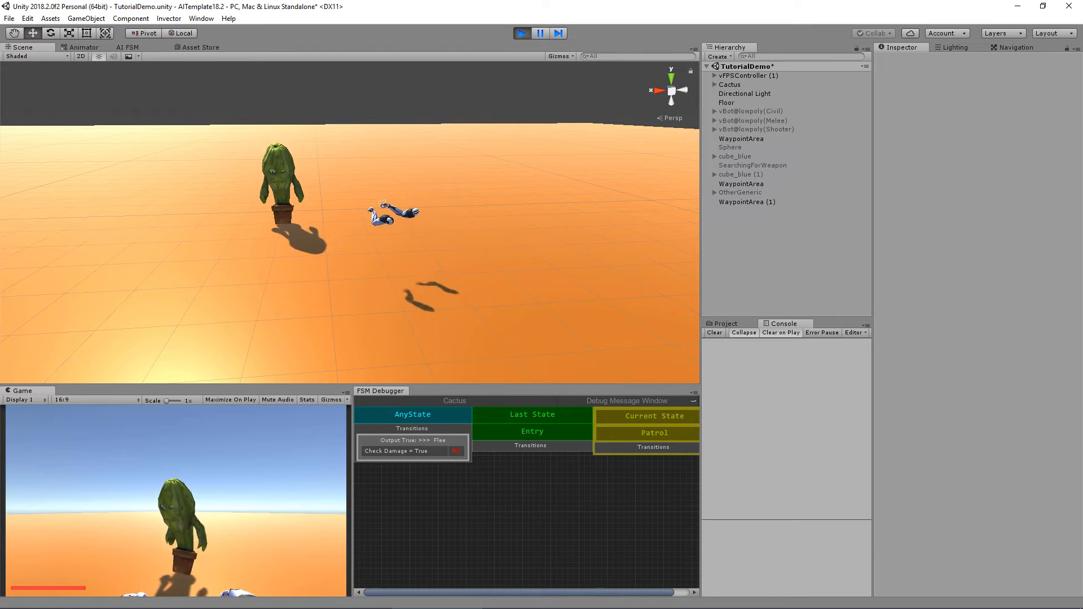
click(176, 501)
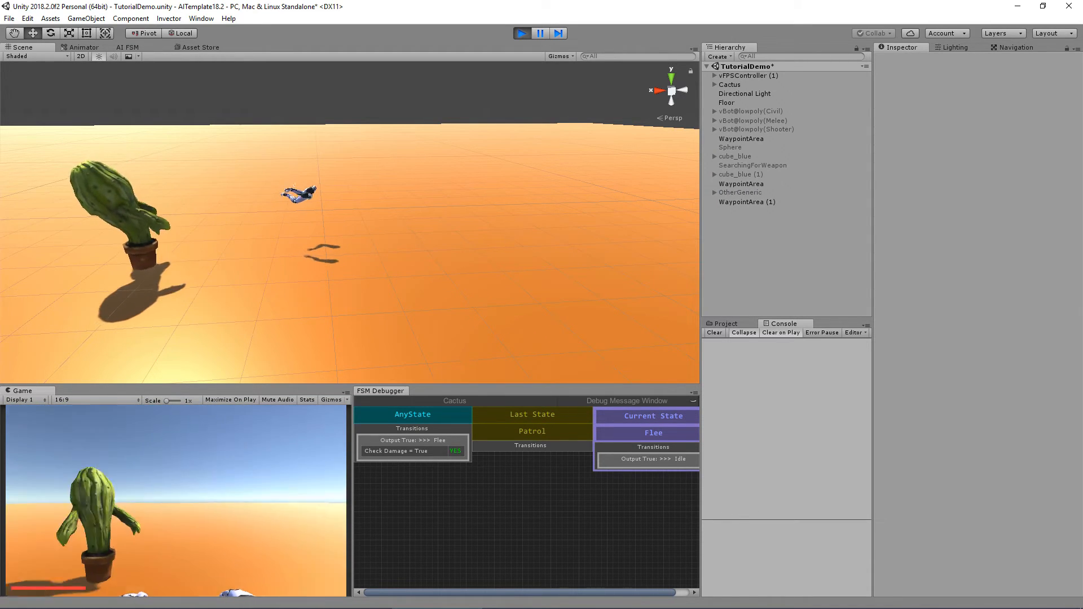
key(Escape)
right_drag(481, 182, 263, 185)
right_drag(418, 225, 674, 194)
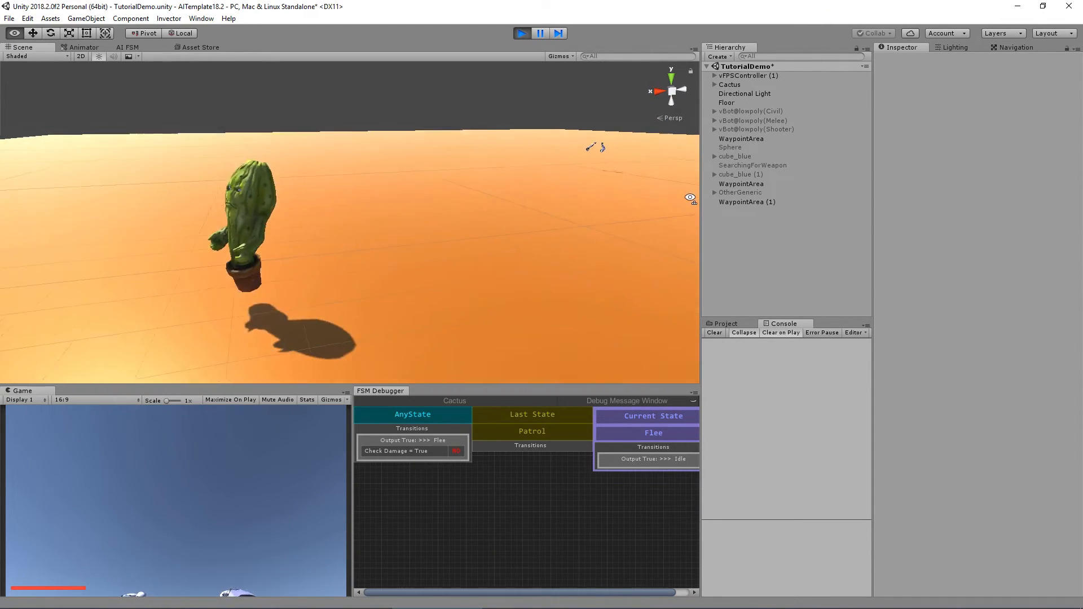
Open the HitReaction sub-state machine inside Actions on the Base Layer while the game runs
click(135, 48)
click(89, 49)
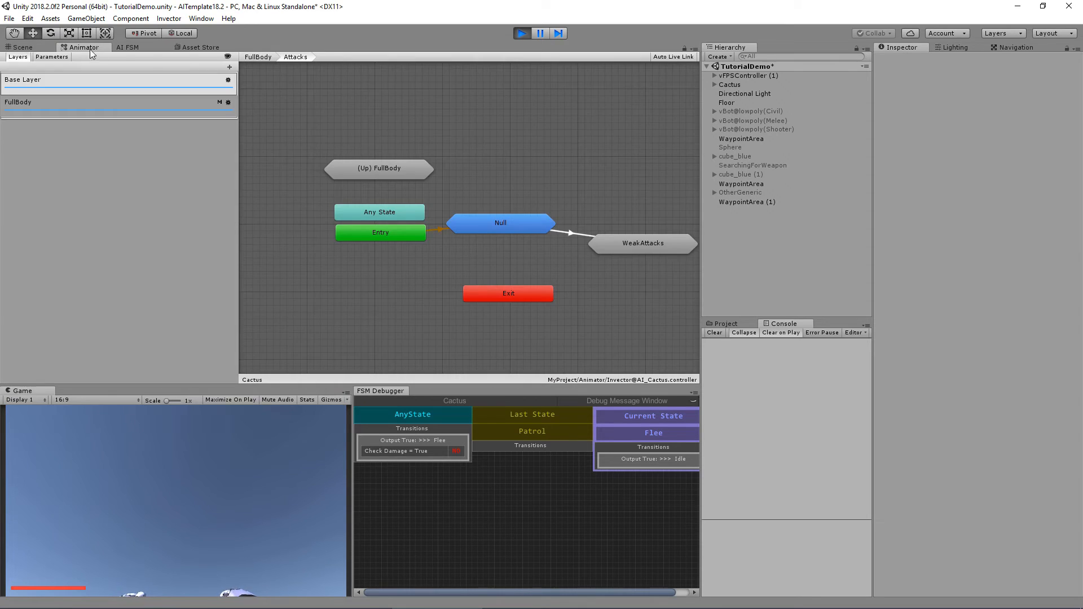
click(127, 80)
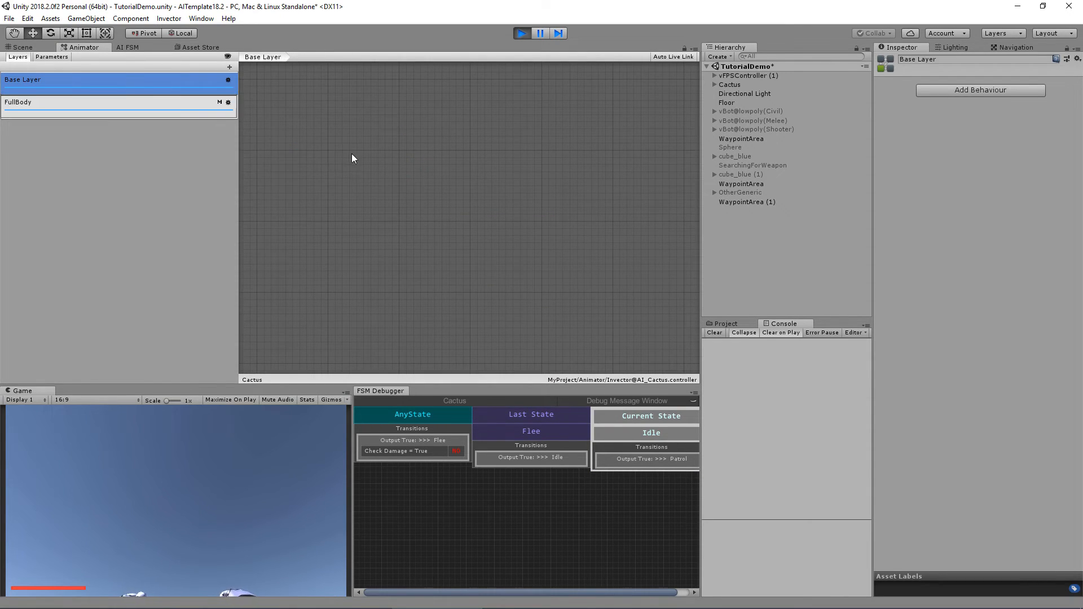
double_click(383, 201)
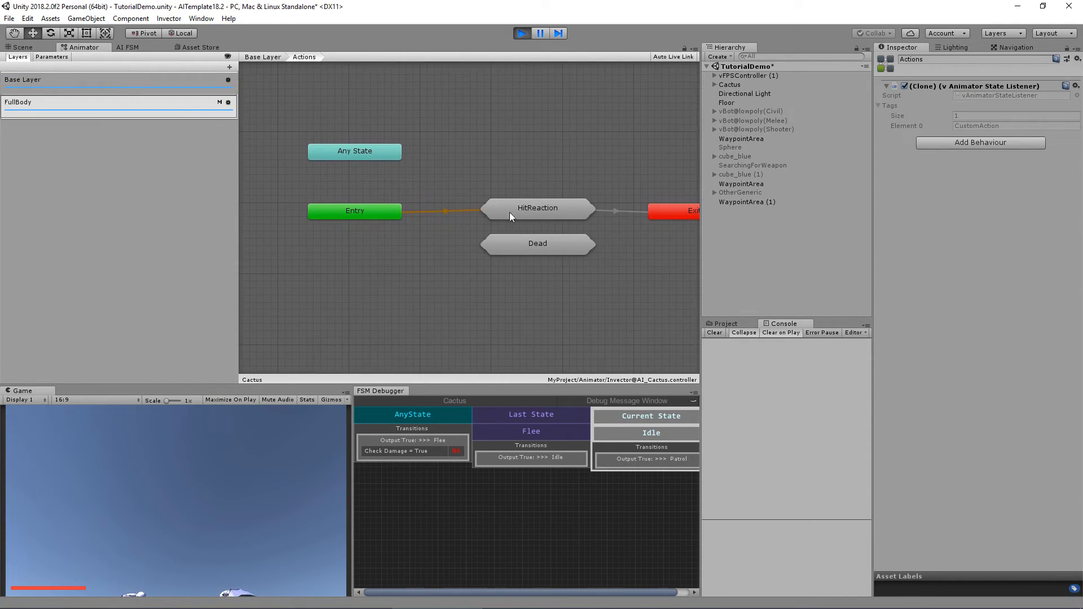
double_click(530, 211)
middle_drag(588, 278, 546, 264)
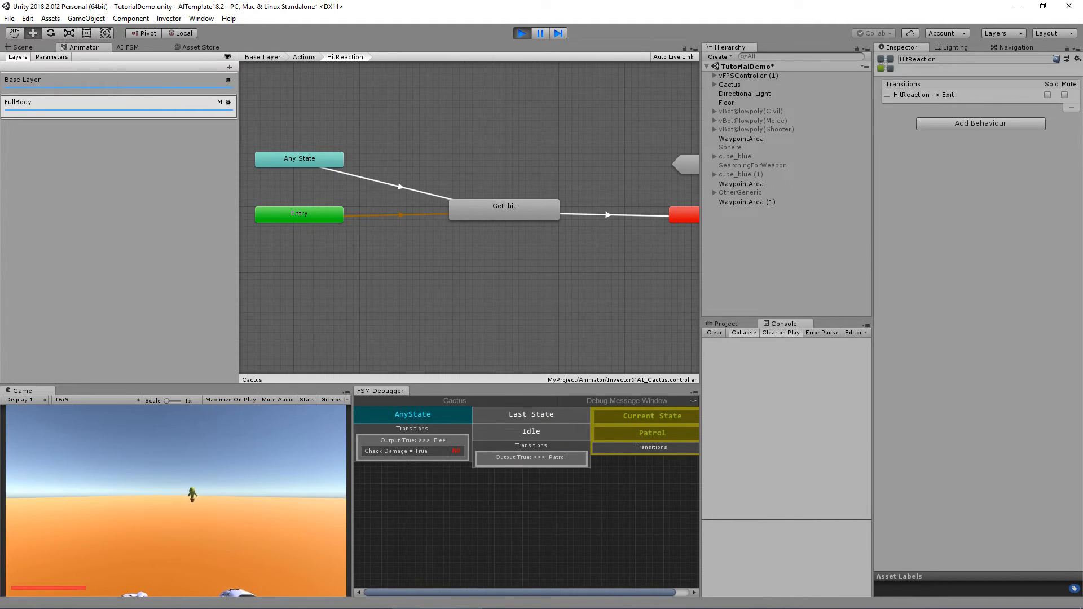
Hit the Cactus repeatedly with the player and watch its Get_hit reaction and FSM state changes
key(w)
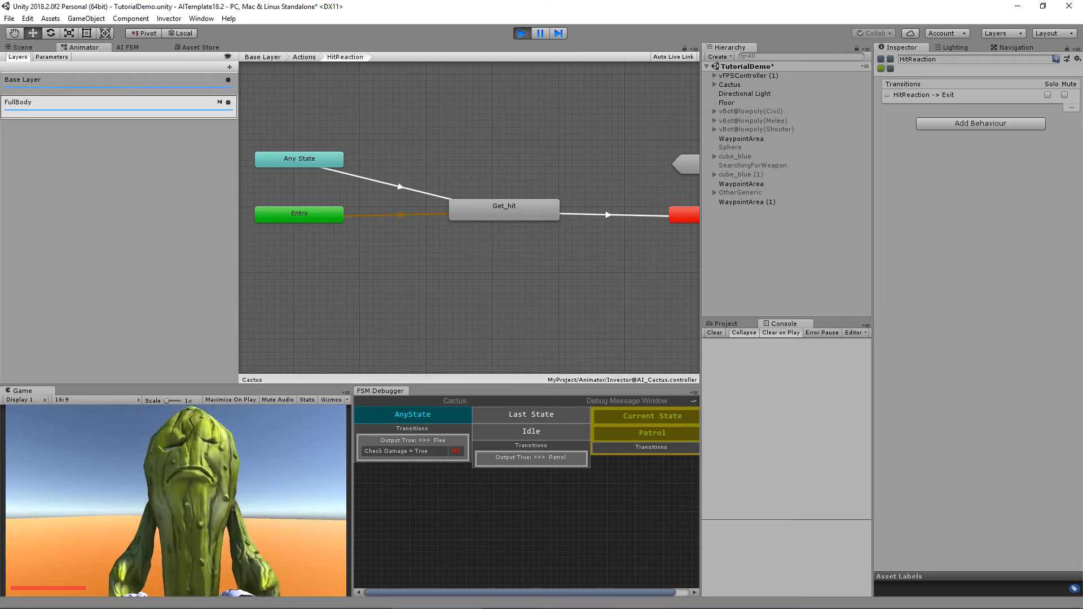
click(176, 501)
key(w)
click(176, 501)
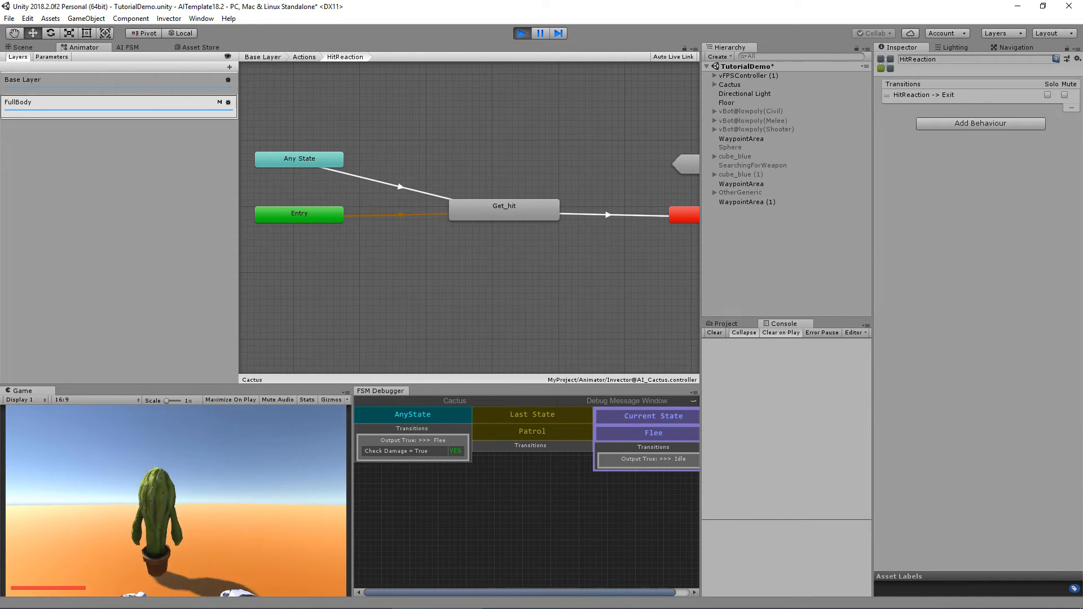
key(w)
click(176, 501)
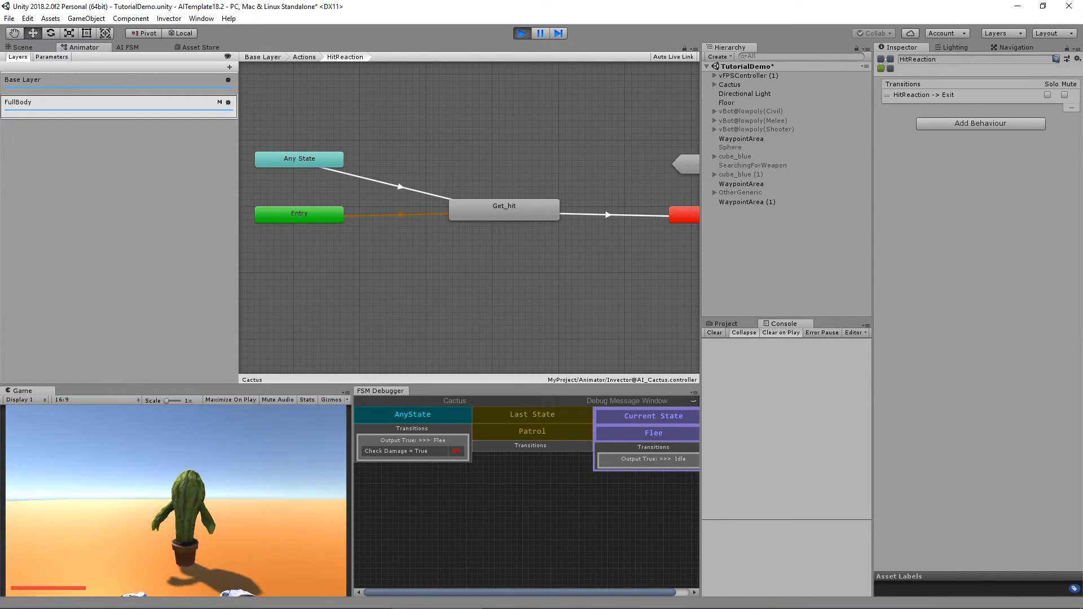
key(w)
click(176, 501)
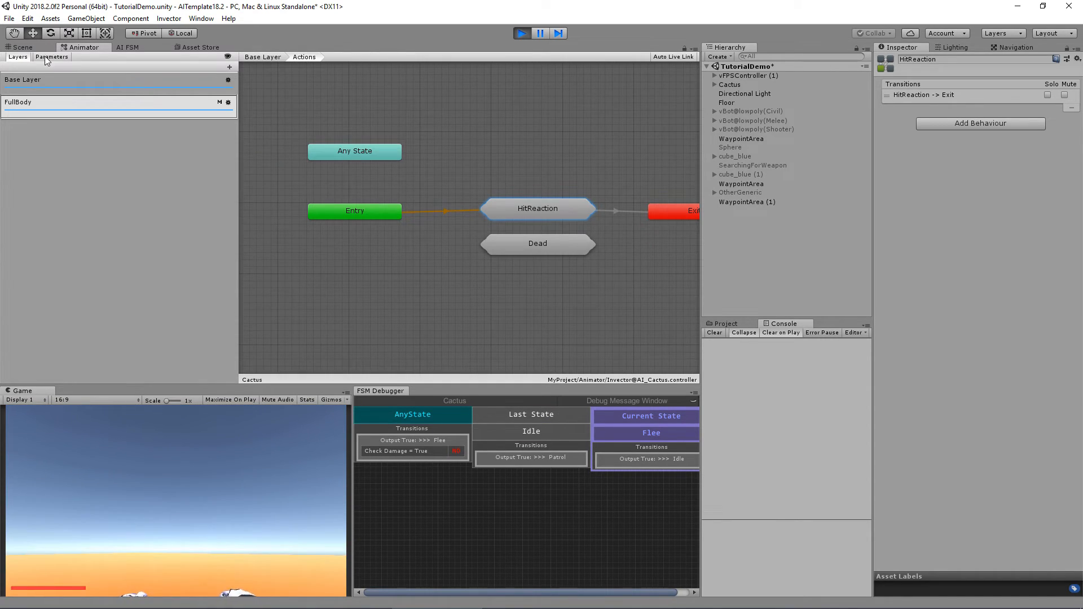
Show the Cactus's Health properties and keep hitting it with the player until its health runs out
click(40, 48)
click(395, 134)
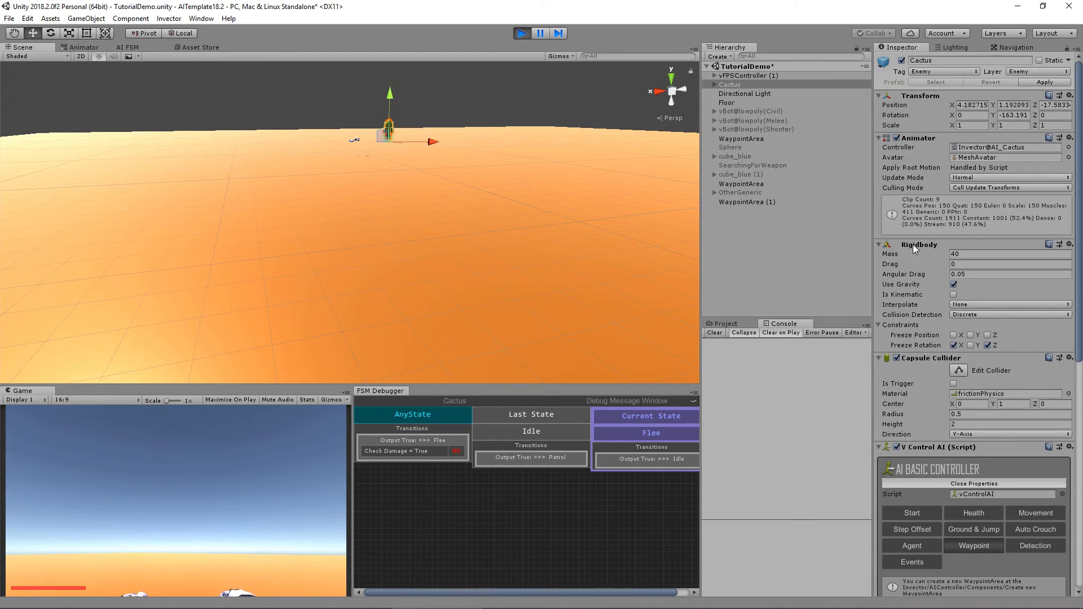
scroll(1000, 301, down, 5)
click(974, 277)
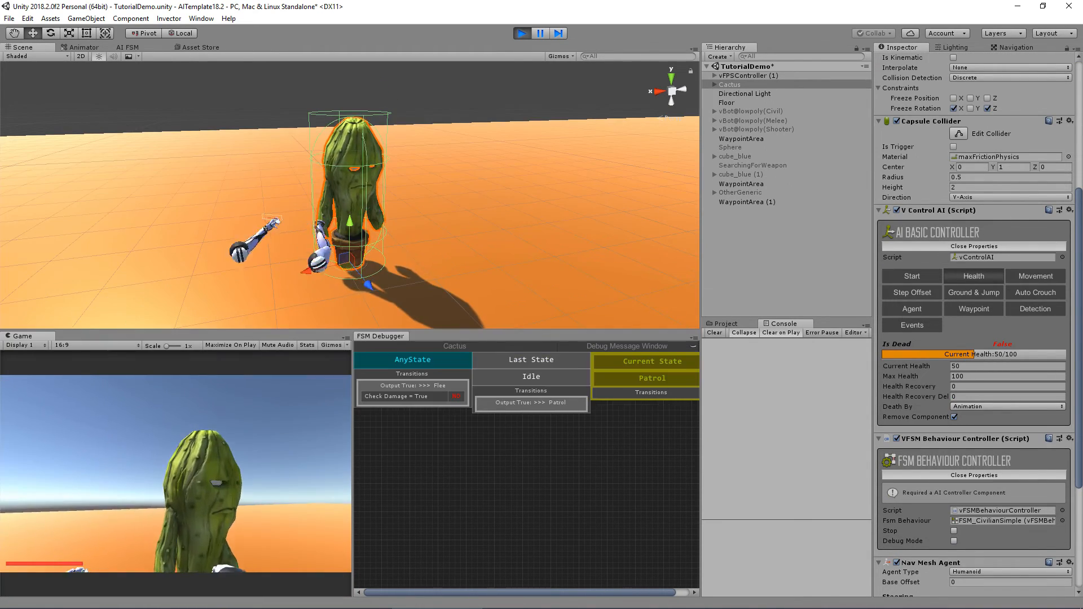
key(w)
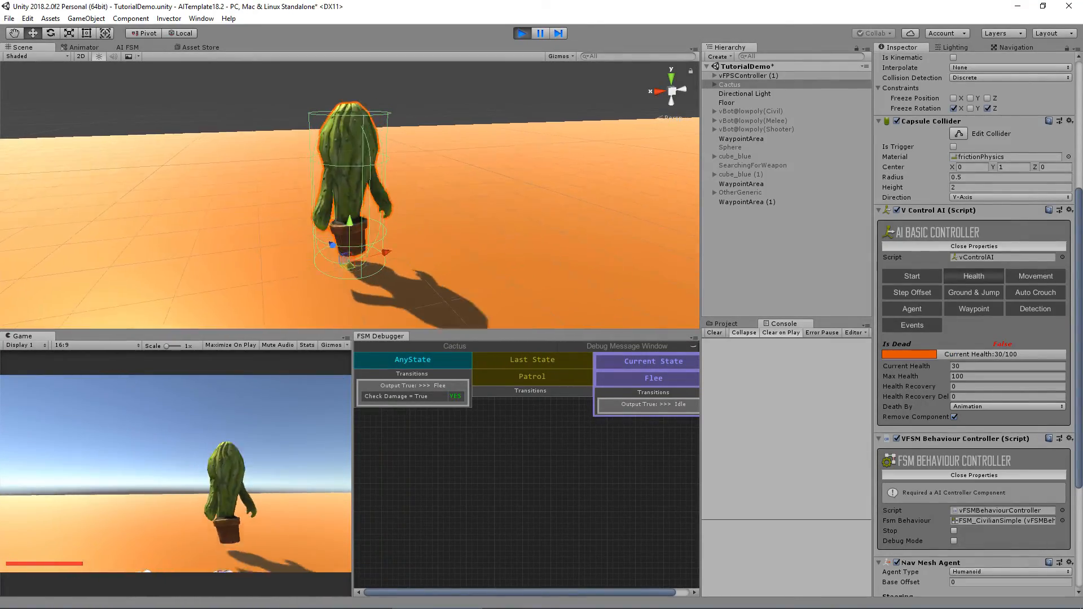
key(w)
key(w)
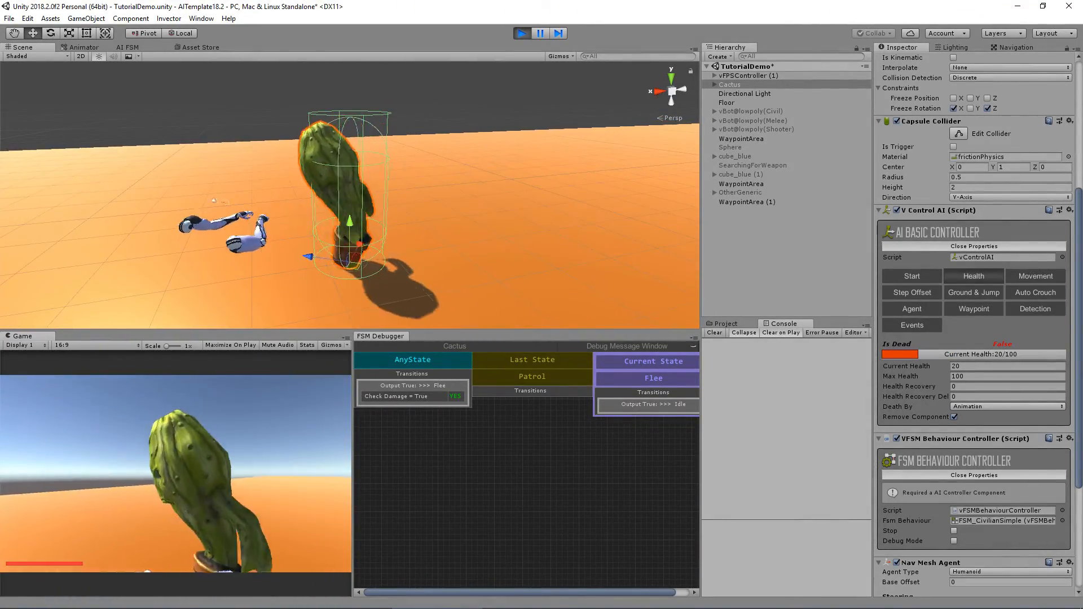
key(w)
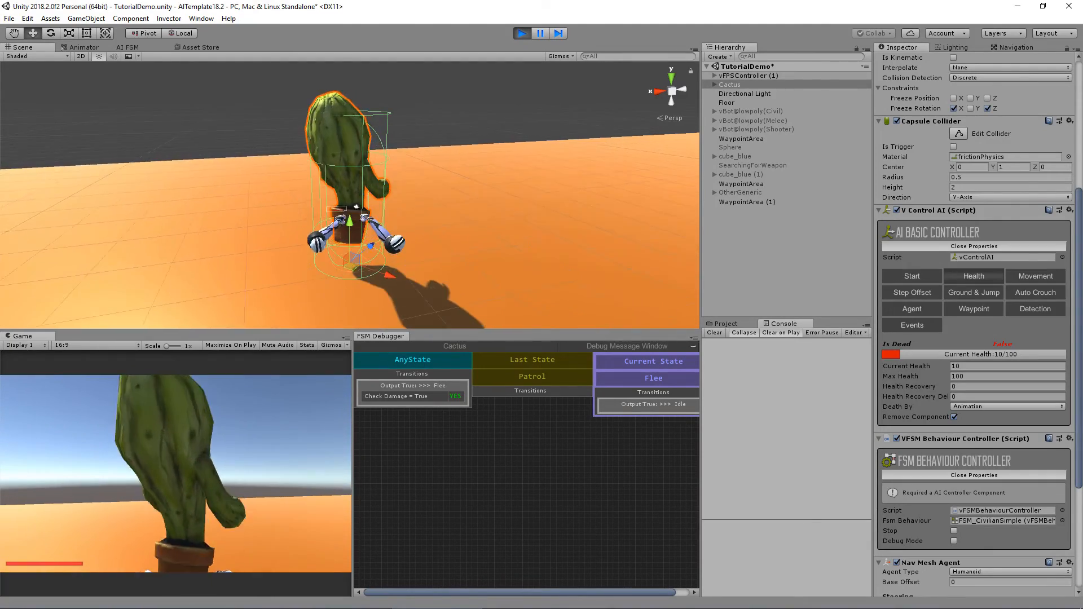
key(s)
key(Escape)
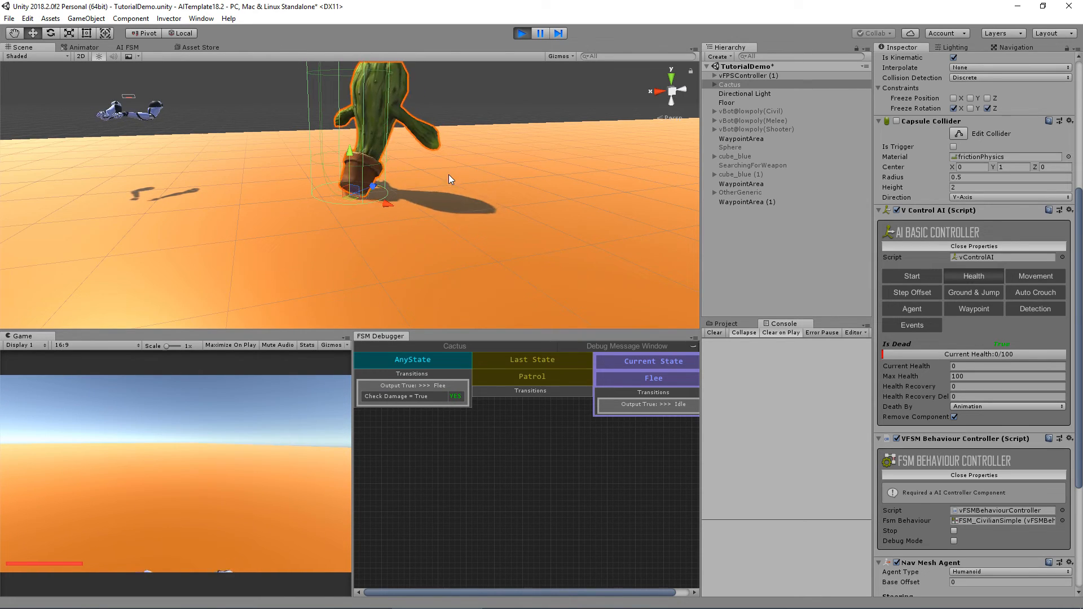
Open the Dead sub-state machine inside Actions and watch the Dead state play
scroll(445, 174, down, 4)
click(80, 47)
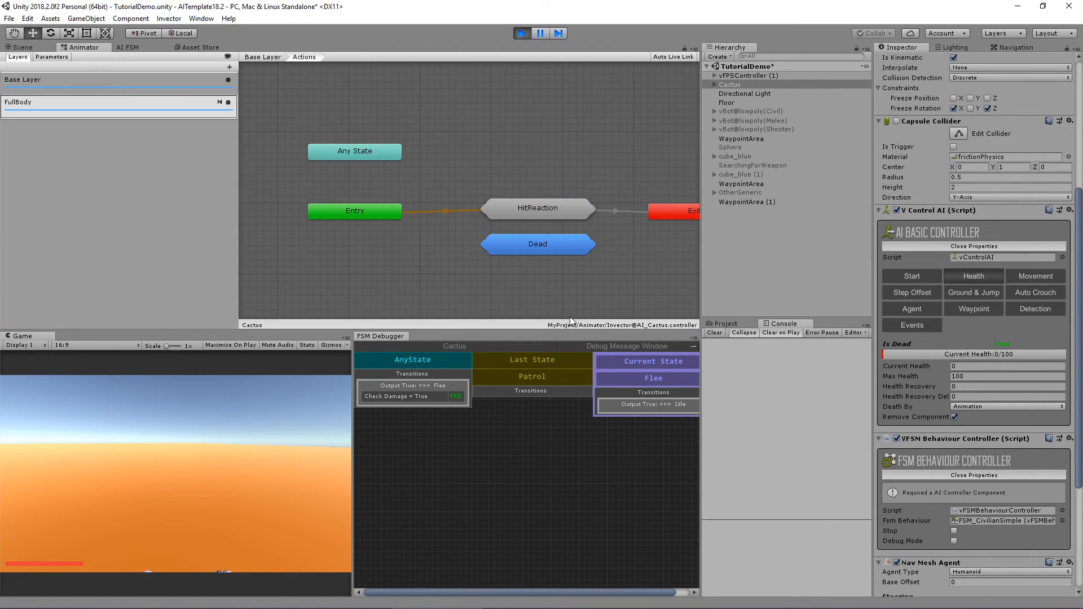
double_click(550, 246)
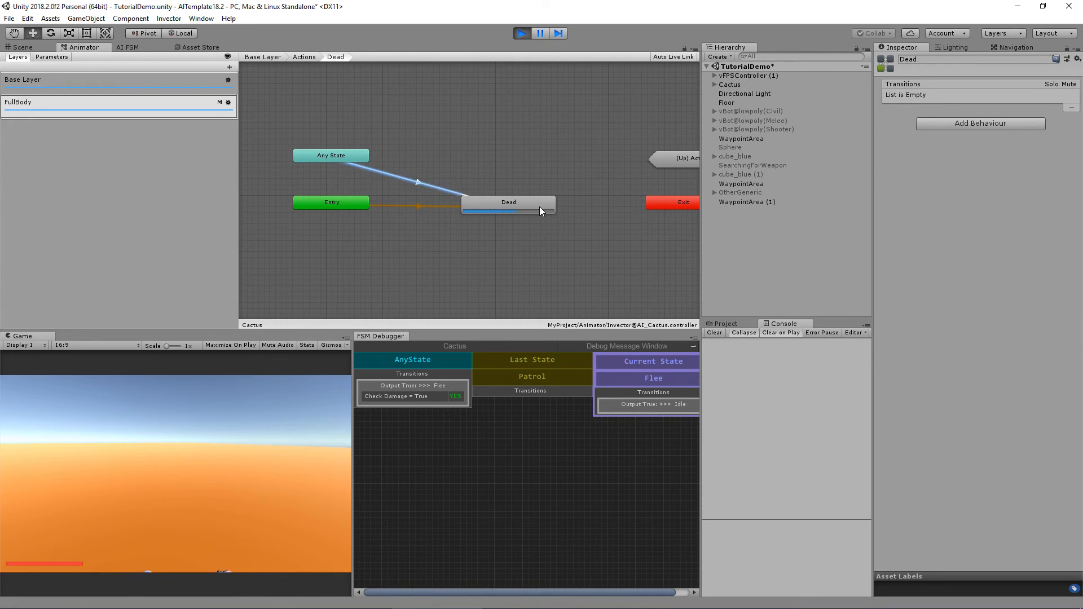
Stop the game and disable Can Transition To Self on the AnyState -> Dead transition
click(437, 185)
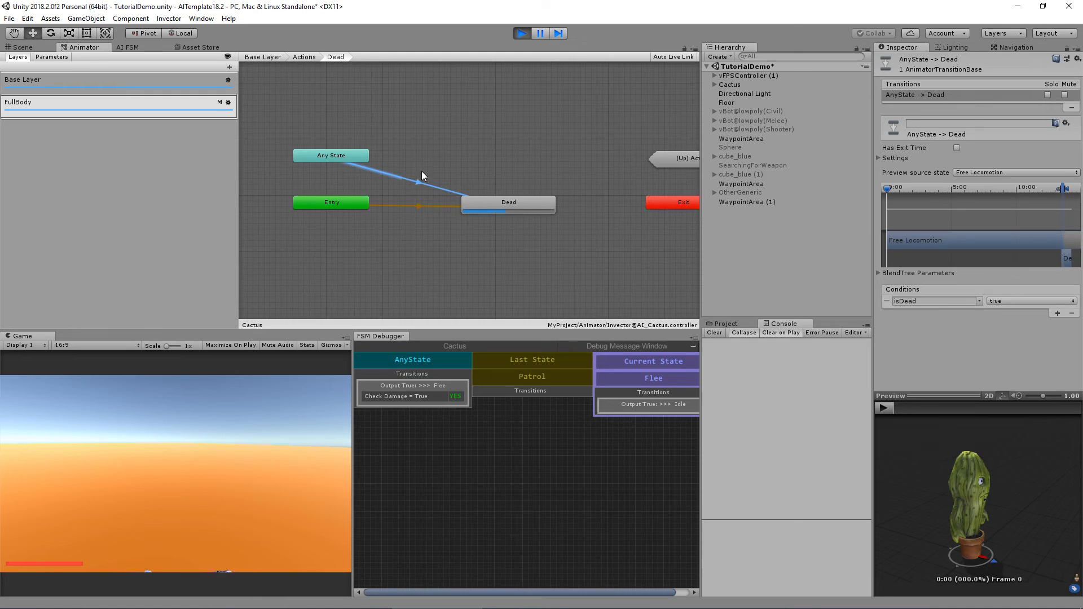
key(ctrl+p)
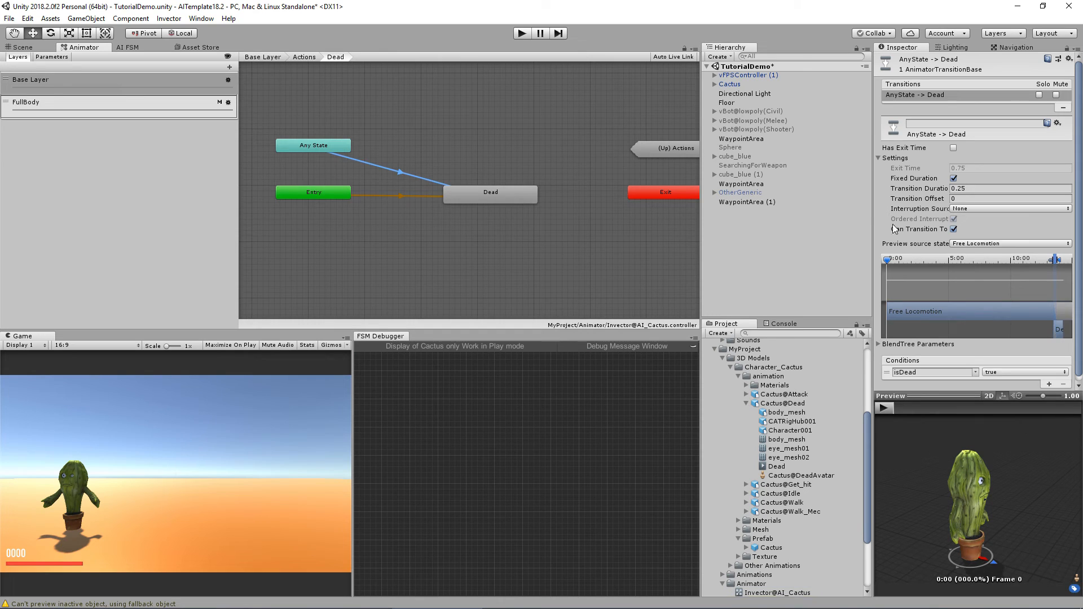
drag(872, 235, 833, 234)
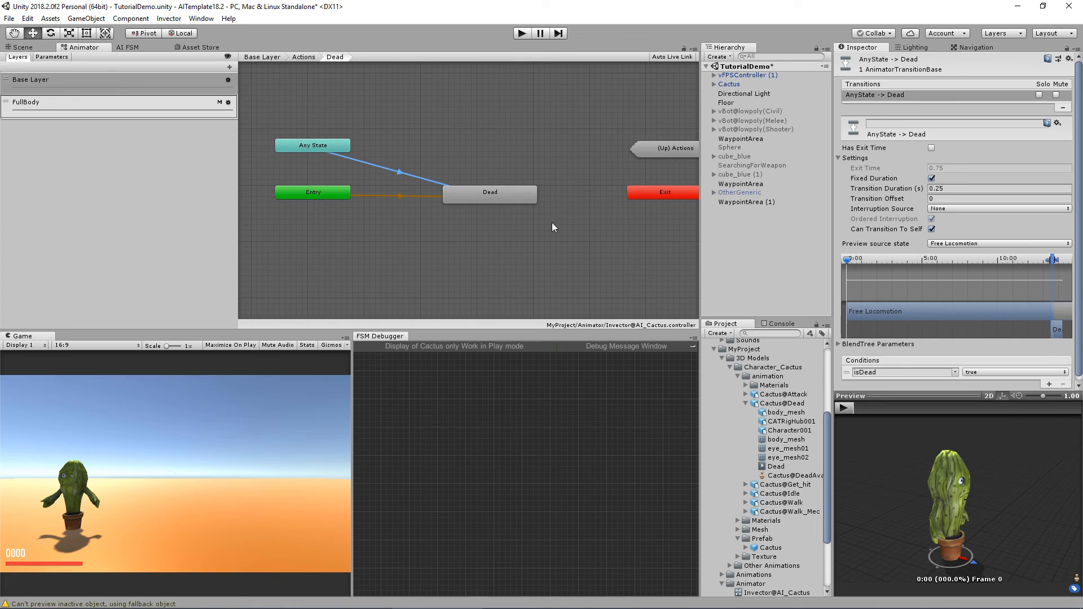
click(931, 229)
Set the Cactus's Max Health to 10 in its V Control AI health properties
click(729, 84)
scroll(930, 312, down, 5)
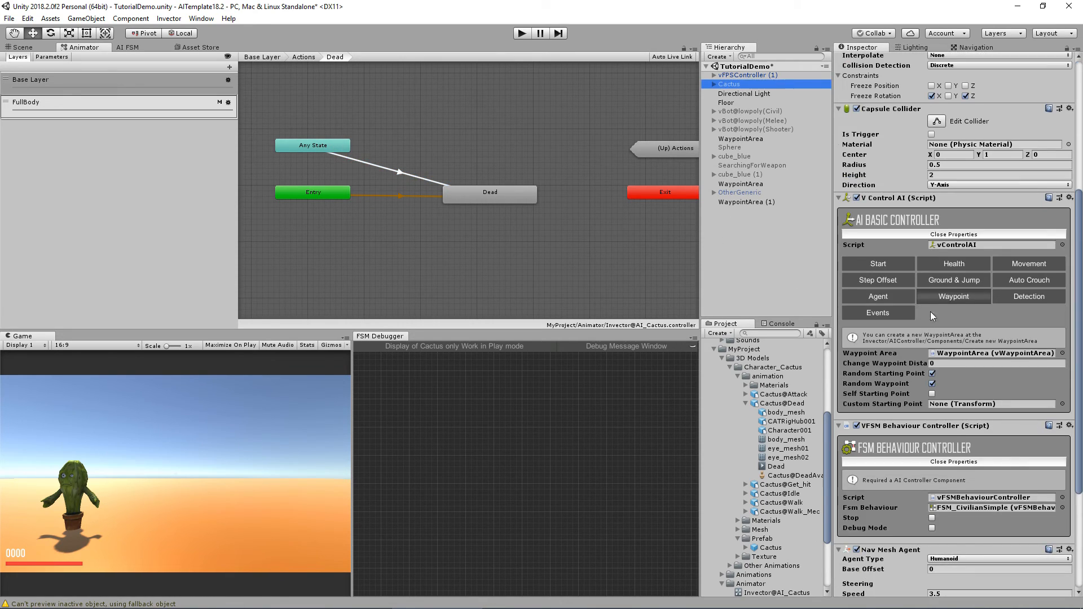
scroll(972, 269, down, 3)
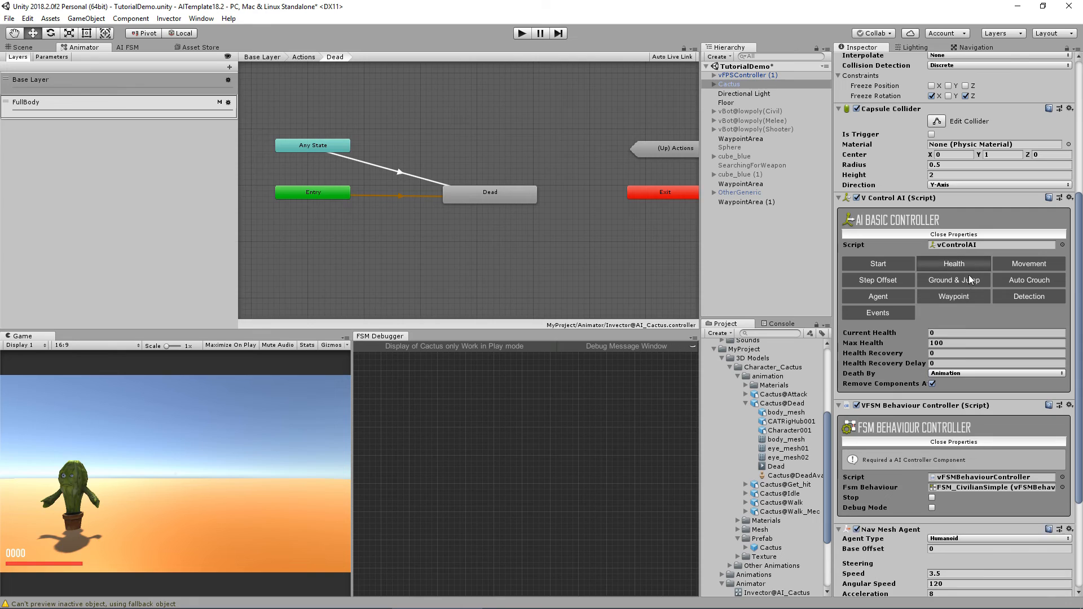
click(953, 343)
text(10)
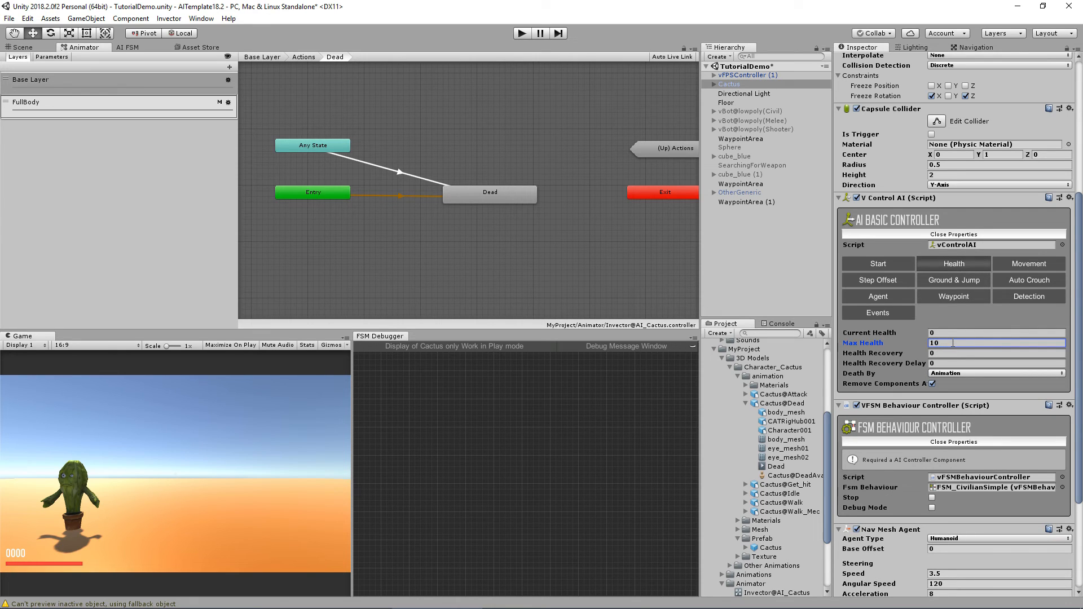
Play-test the scene by hitting the Cactus and watching its Dead state, then stop the game
click(522, 34)
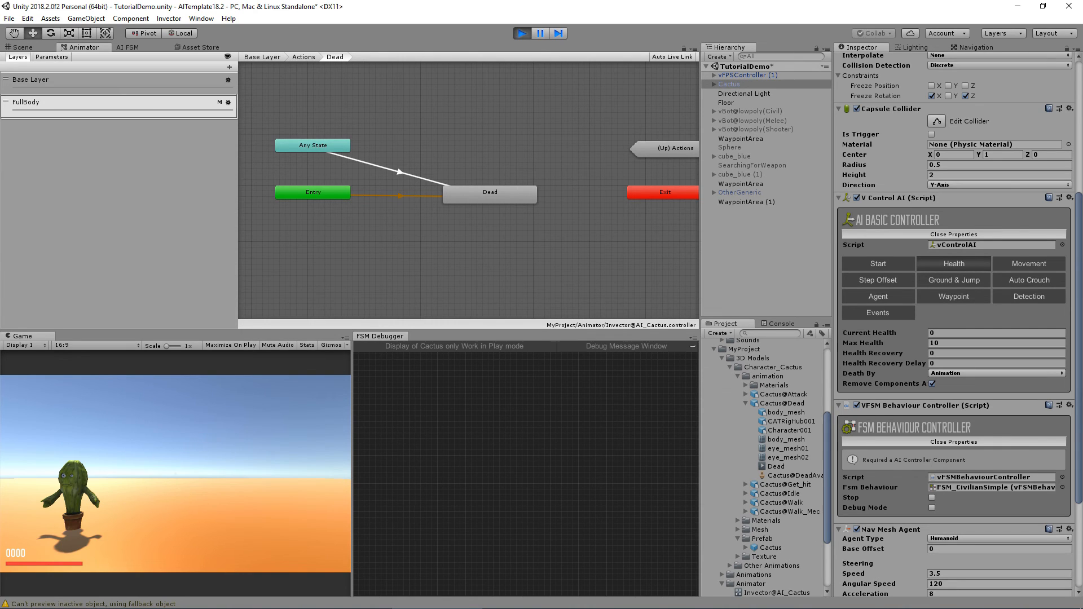
key(w)
click(176, 473)
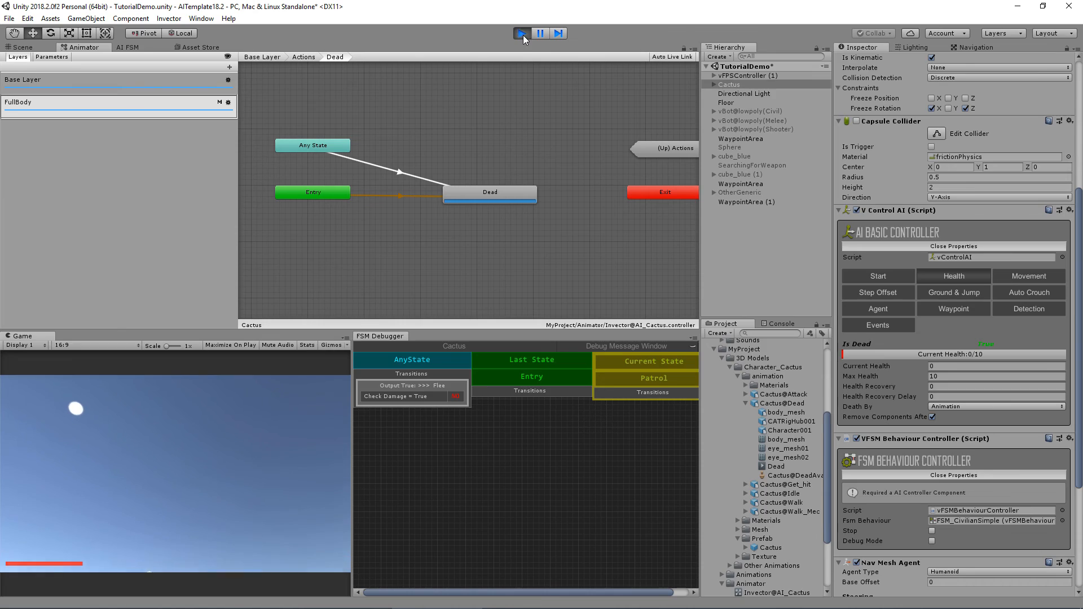
click(522, 33)
Collapse the Cactus's AI Basic Controller and FSM Behaviour Controller properties and frame the Cactus in an enlarged scene view
alt+drag(276, 165, 488, 212)
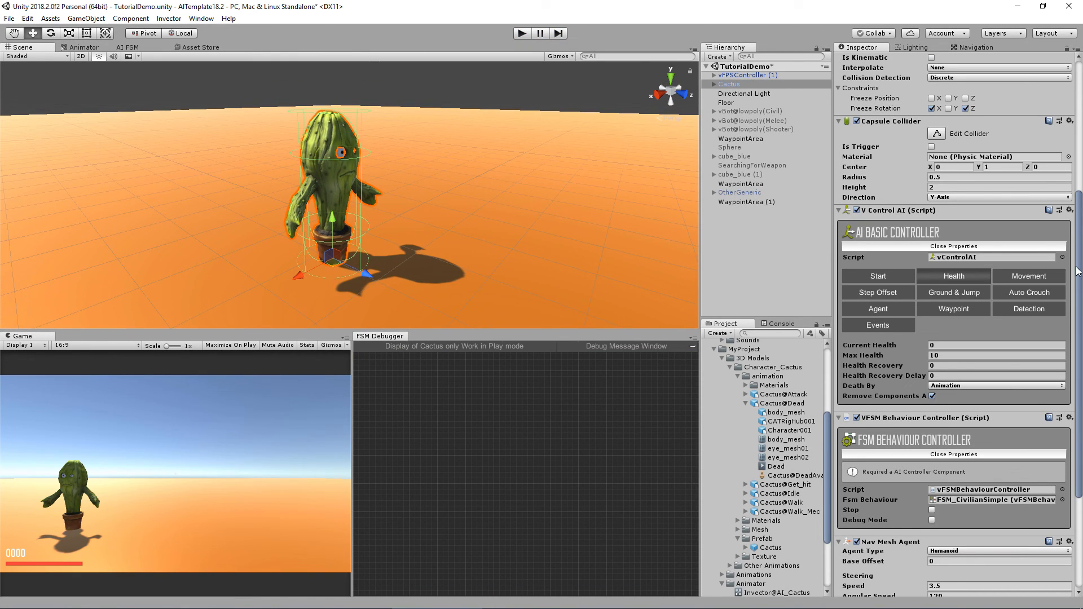
click(955, 246)
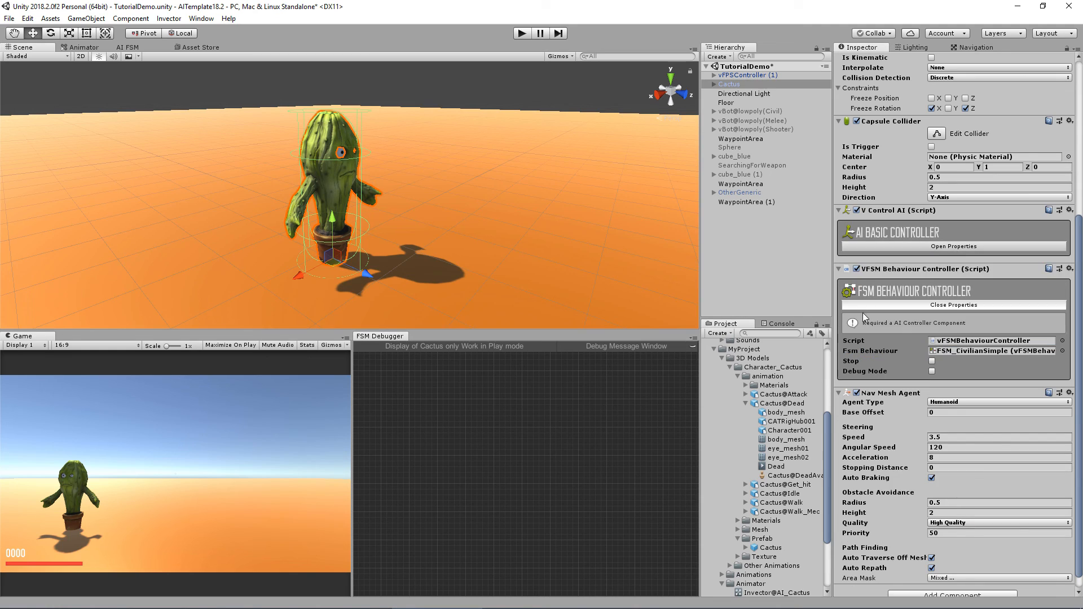
click(872, 303)
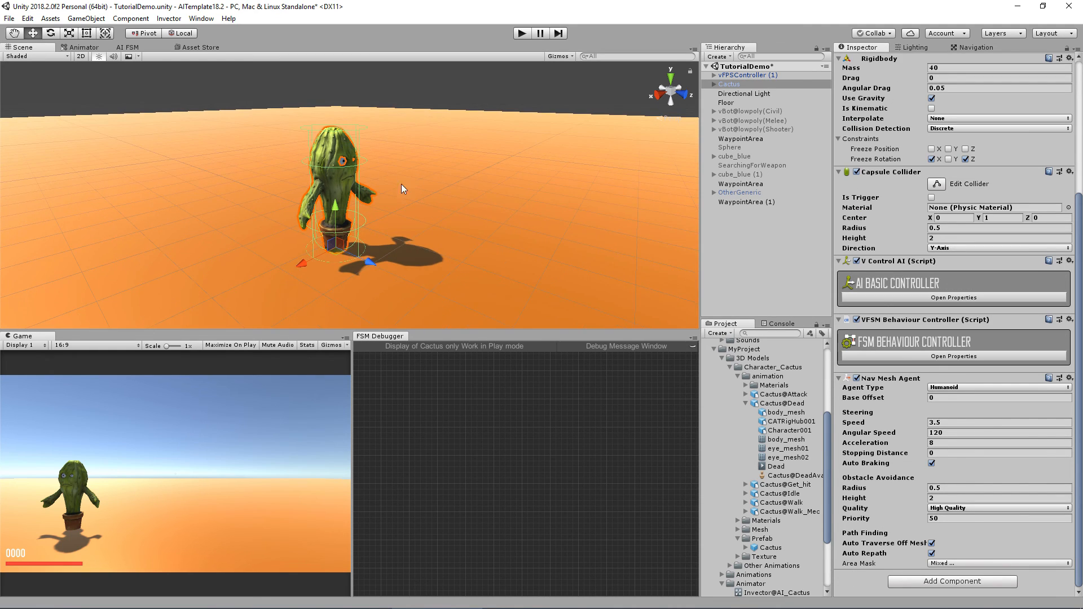
mouse_move(461, 188)
middle_down()
mouse_move(462, 201)
mouse_move(440, 199)
mouse_move(451, 200)
middle_up()
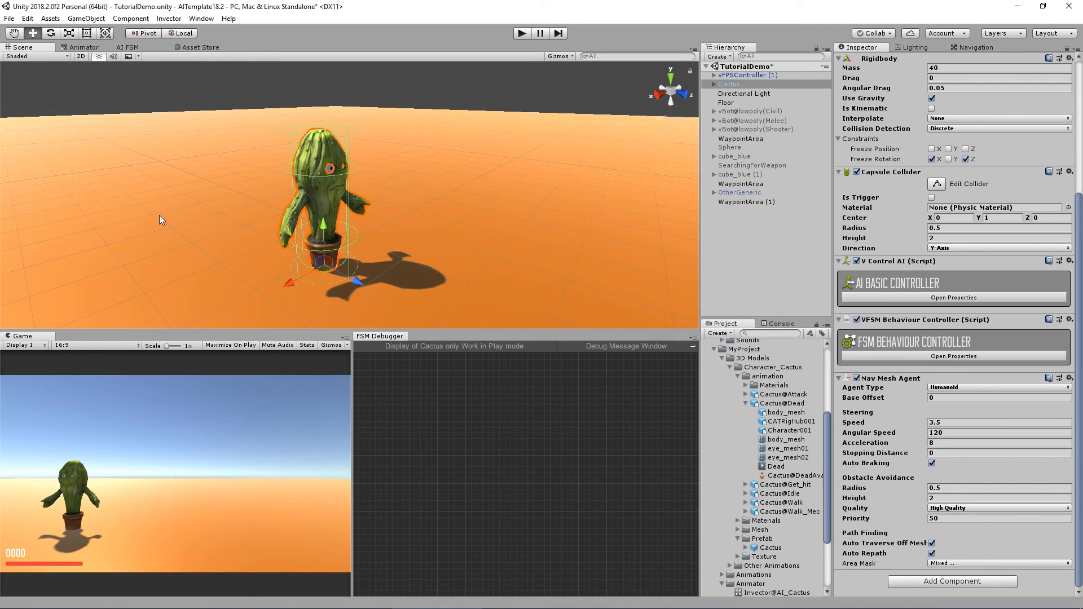
drag(378, 330, 379, 377)
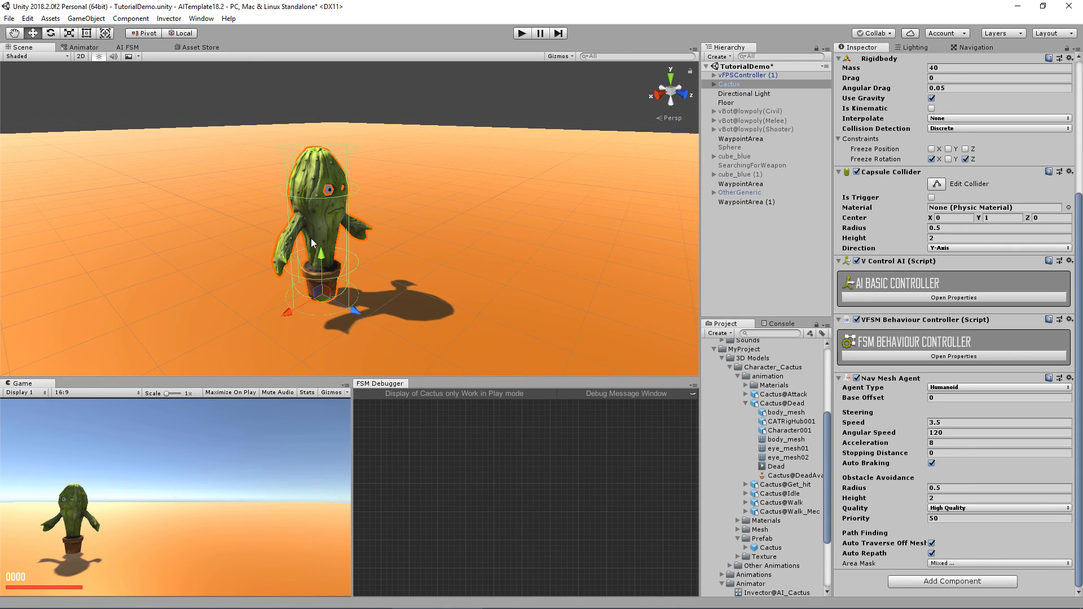
Review the Cactus animator controller's parameters, the Actions sub-states and the Base Layer's top-level layout
click(80, 48)
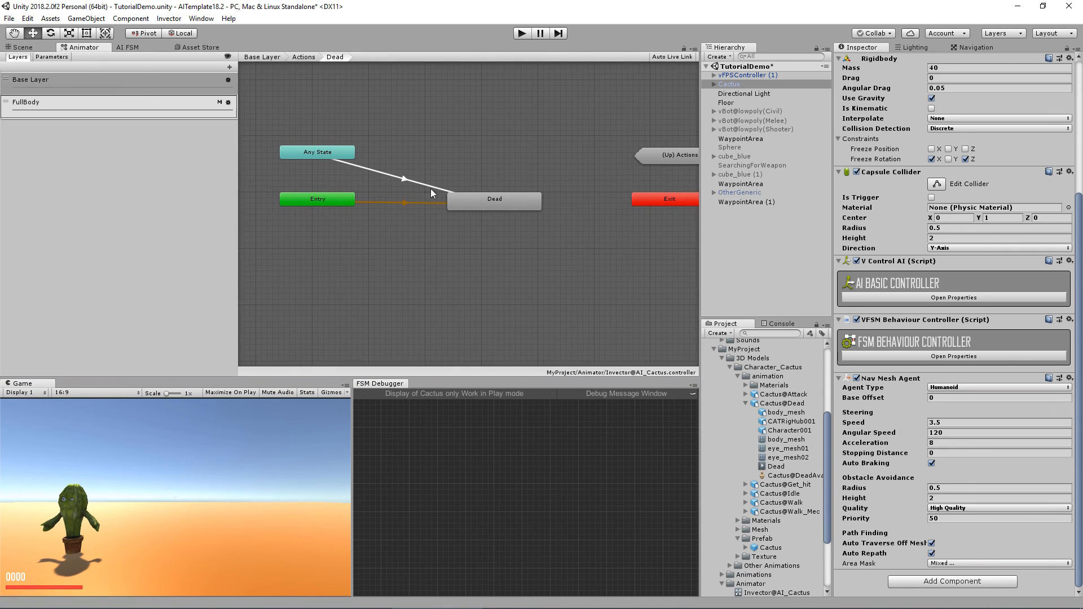
drag(238, 222, 117, 227)
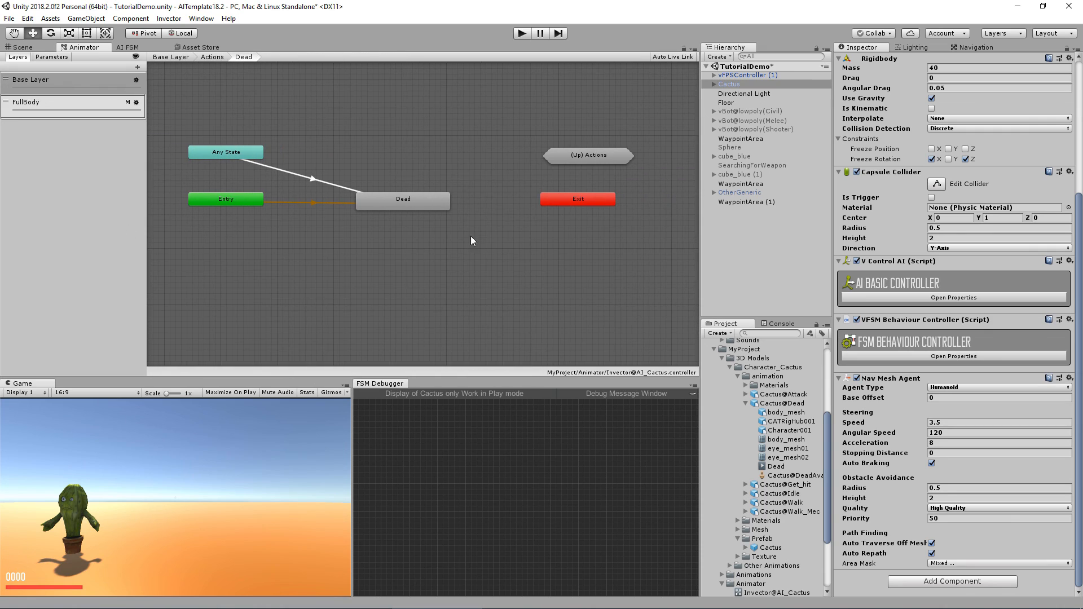
click(52, 57)
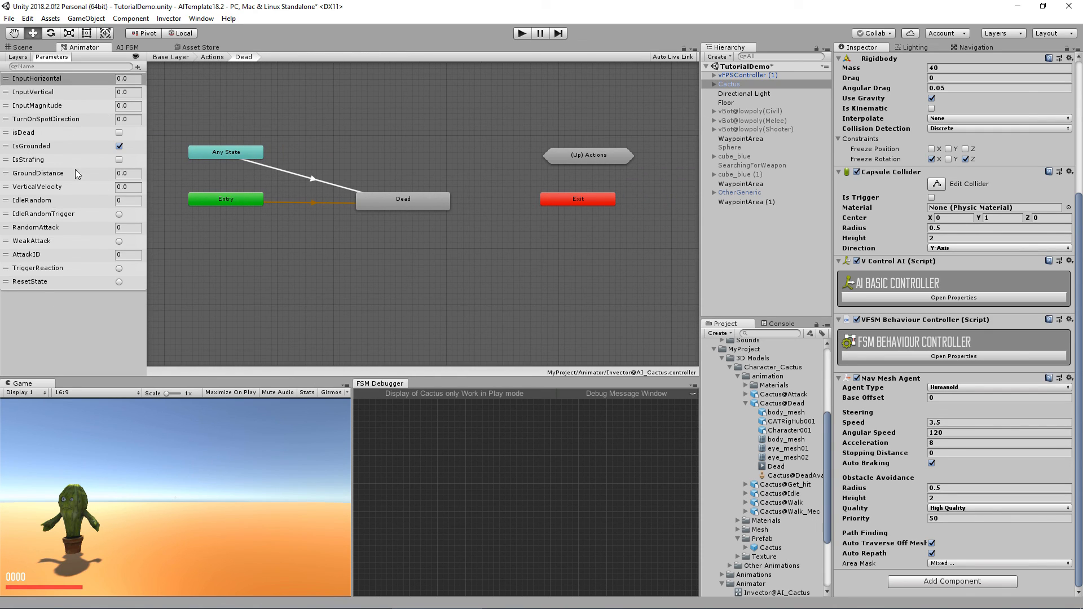
click(17, 57)
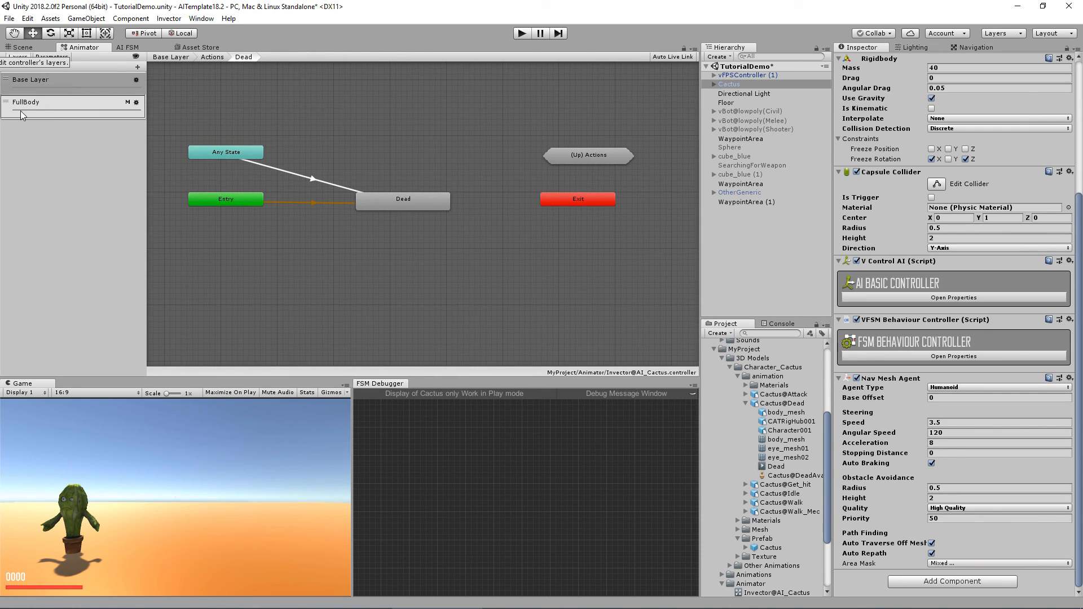
double_click(370, 137)
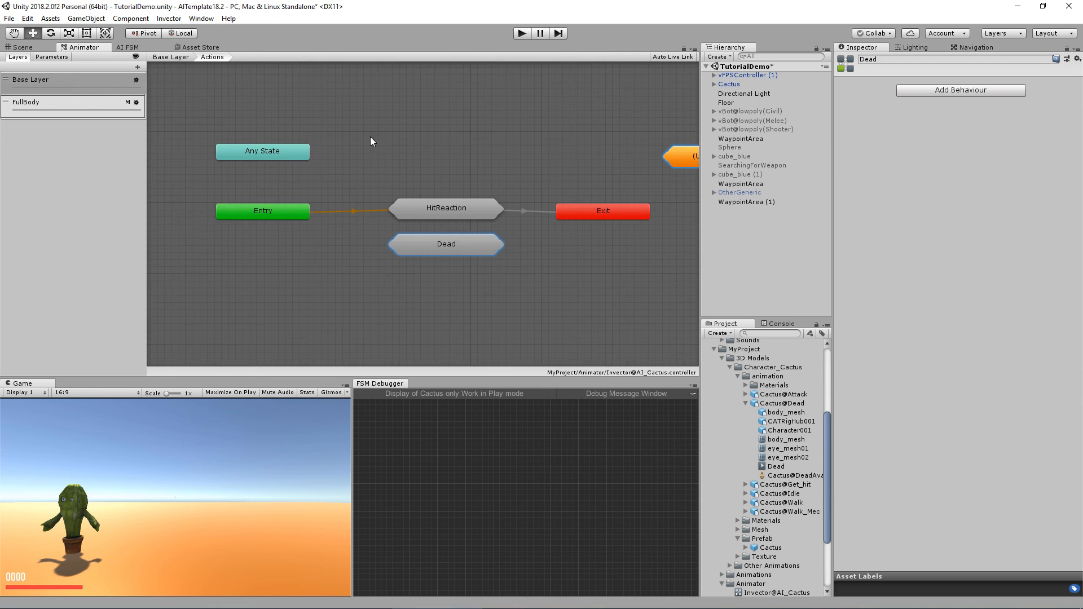
double_click(409, 148)
click(330, 152)
middle_drag(330, 151, 547, 229)
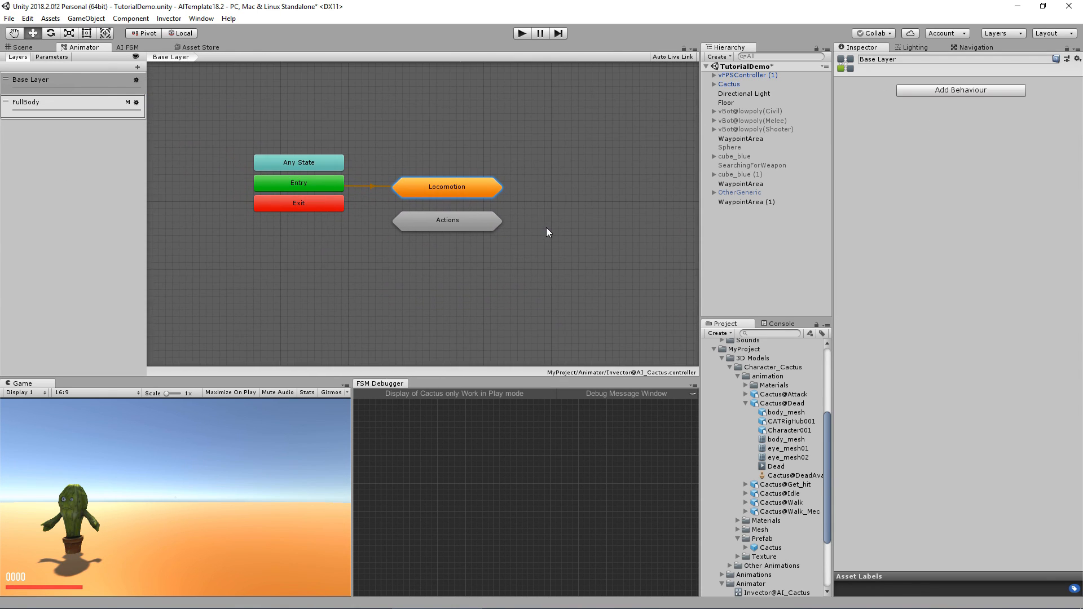
Return to the scene view, check the vFPSController (1) components and select the Cactus
click(22, 48)
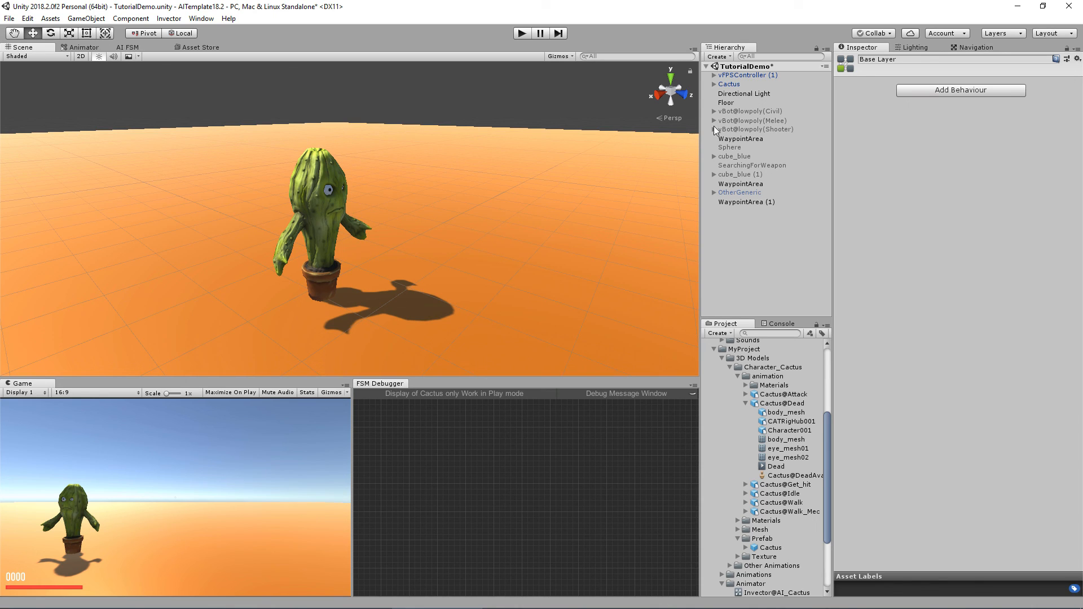
click(746, 76)
click(733, 84)
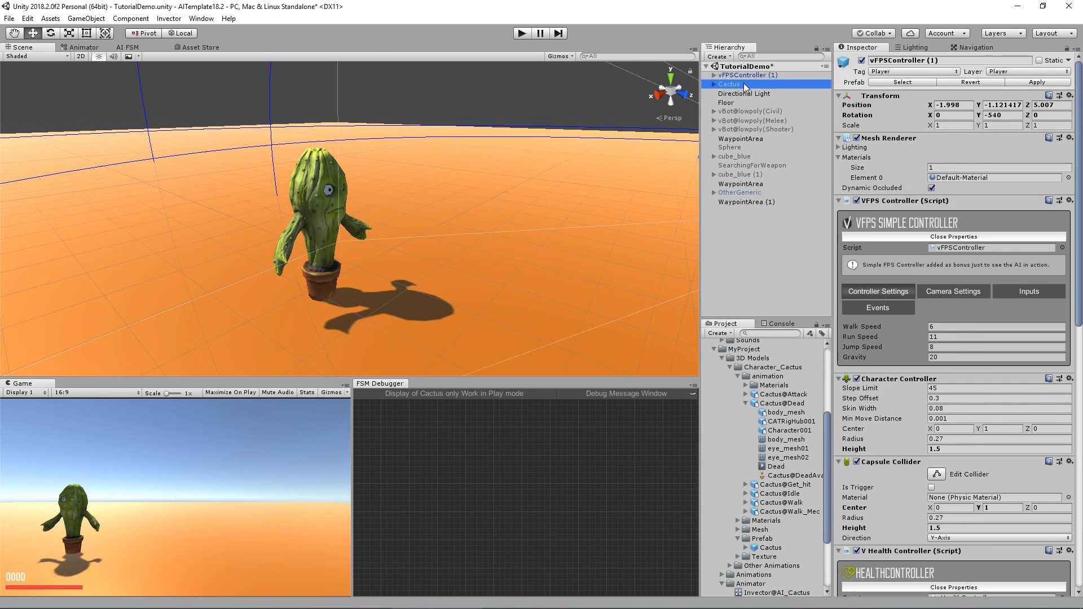